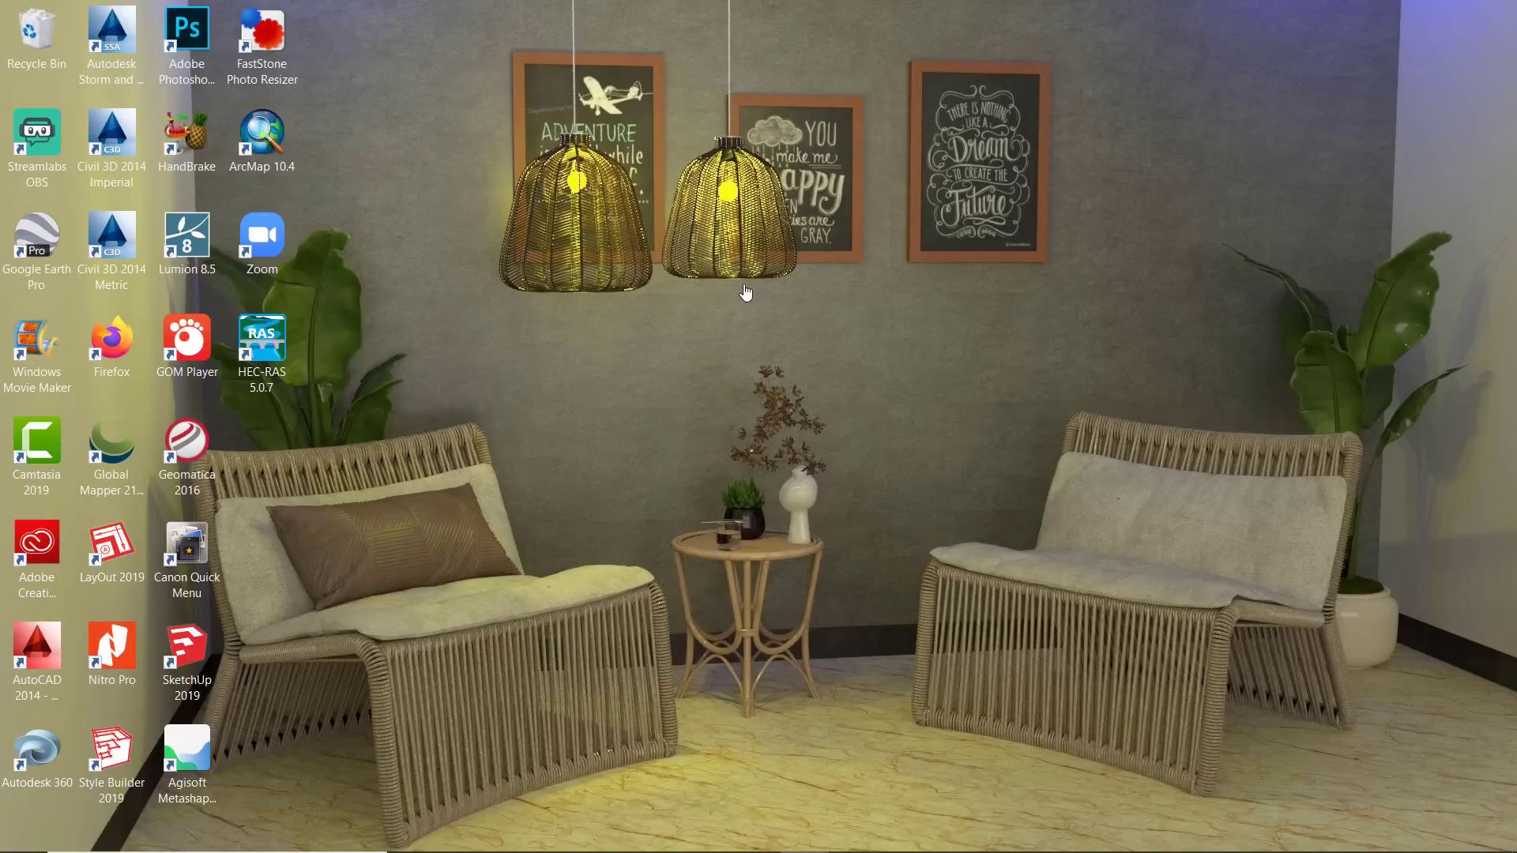
pyautogui.rightClick(743, 284)
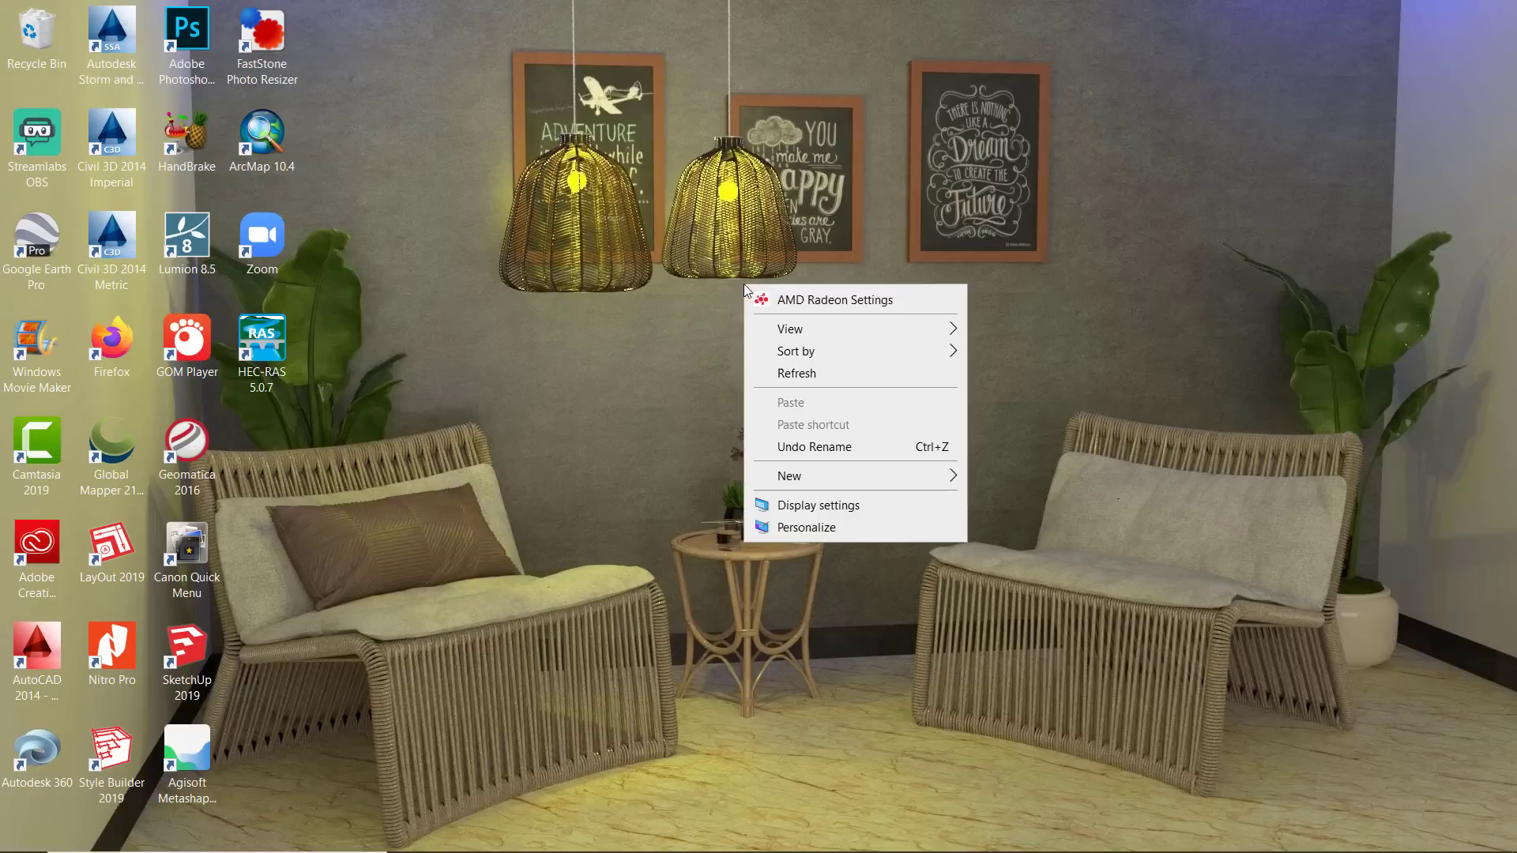
pyautogui.click(770, 372)
pyautogui.rightClick(728, 315)
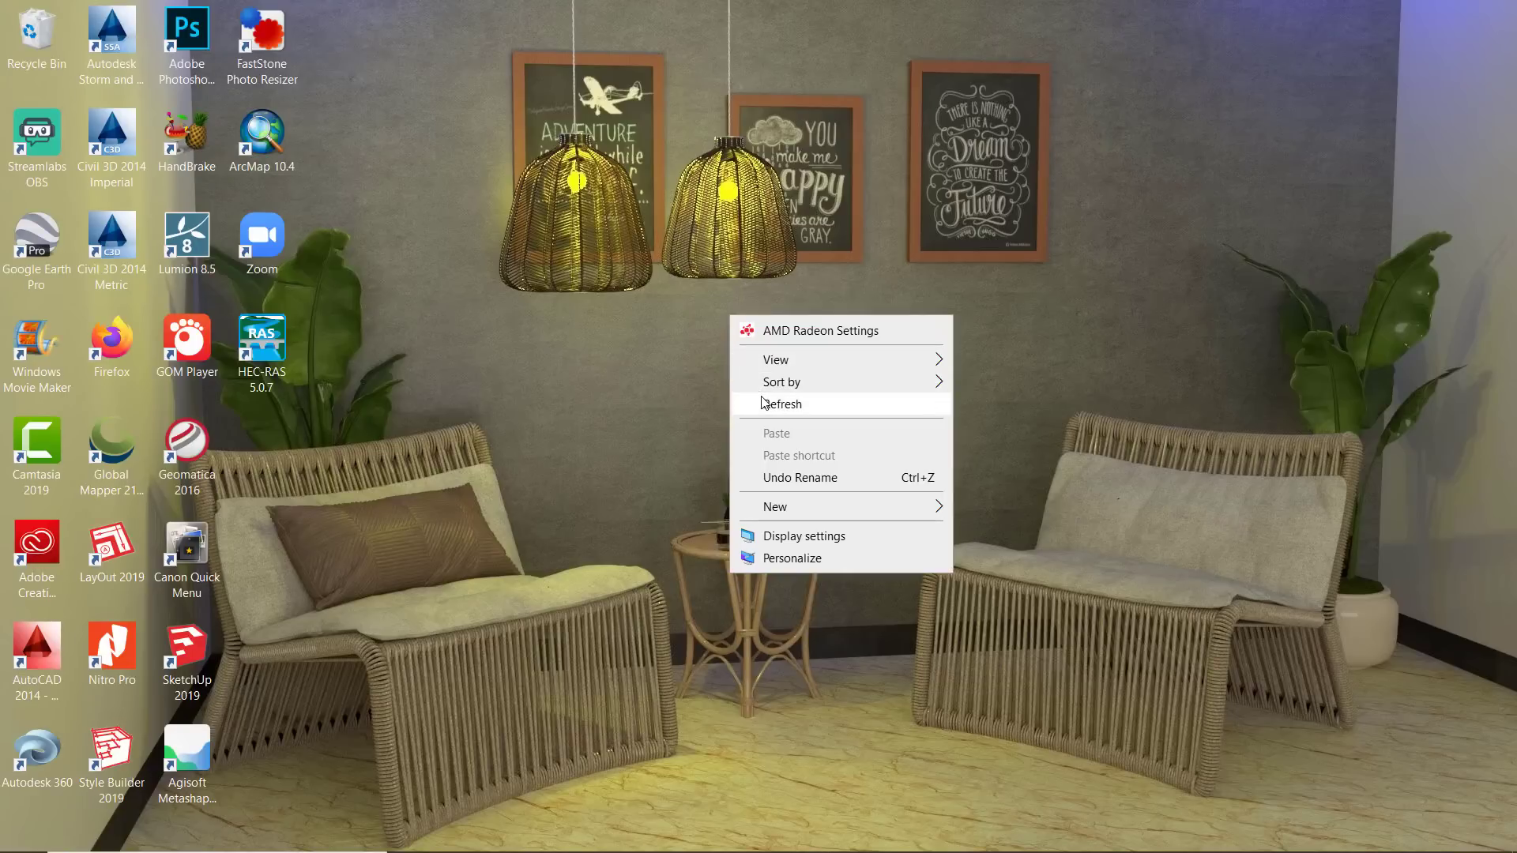
pyautogui.click(761, 401)
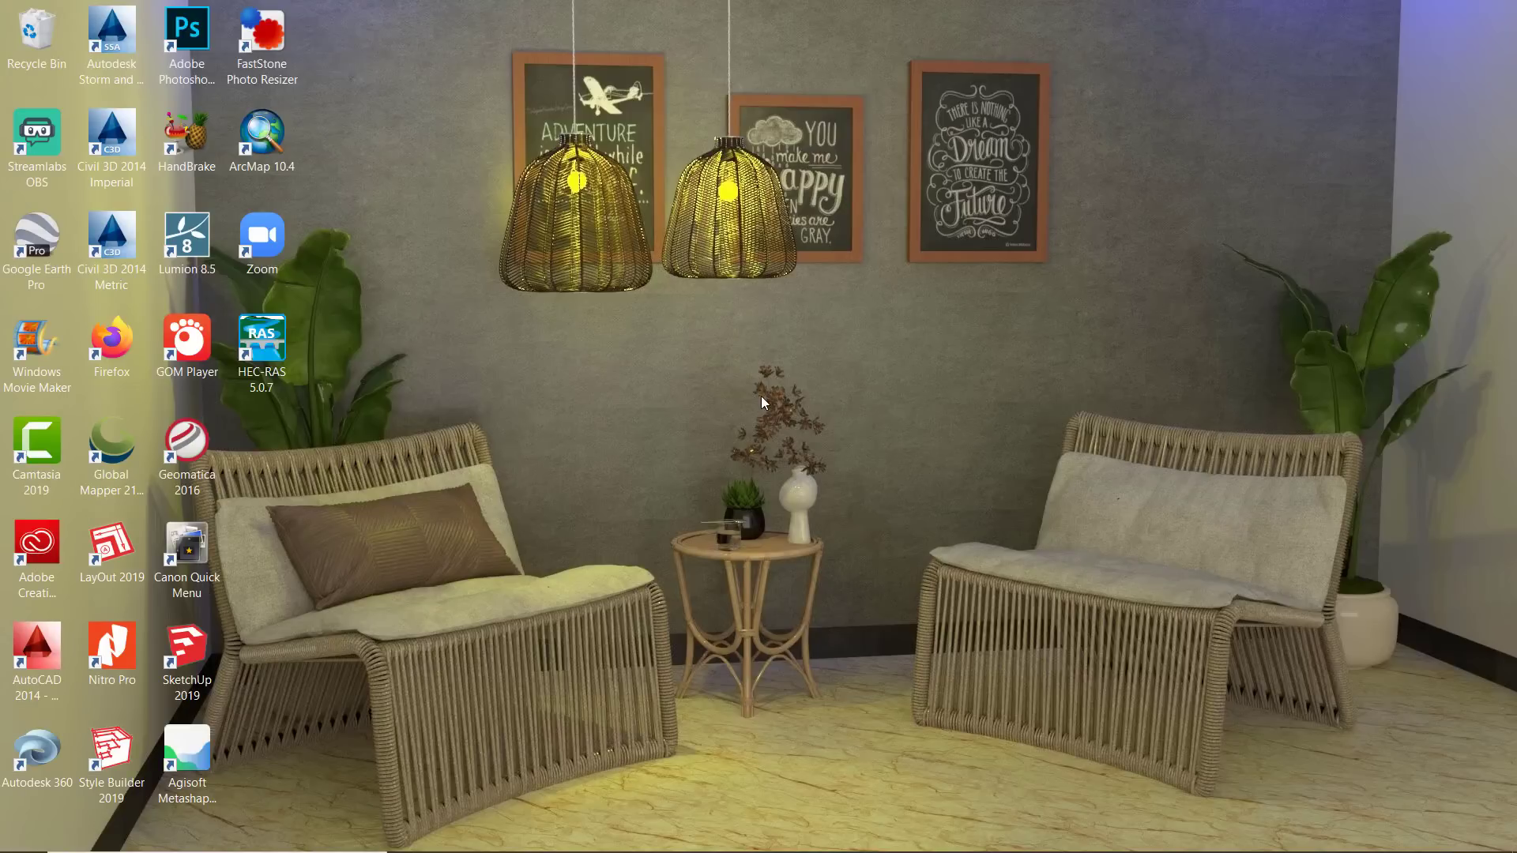
pyautogui.rightClick(755, 328)
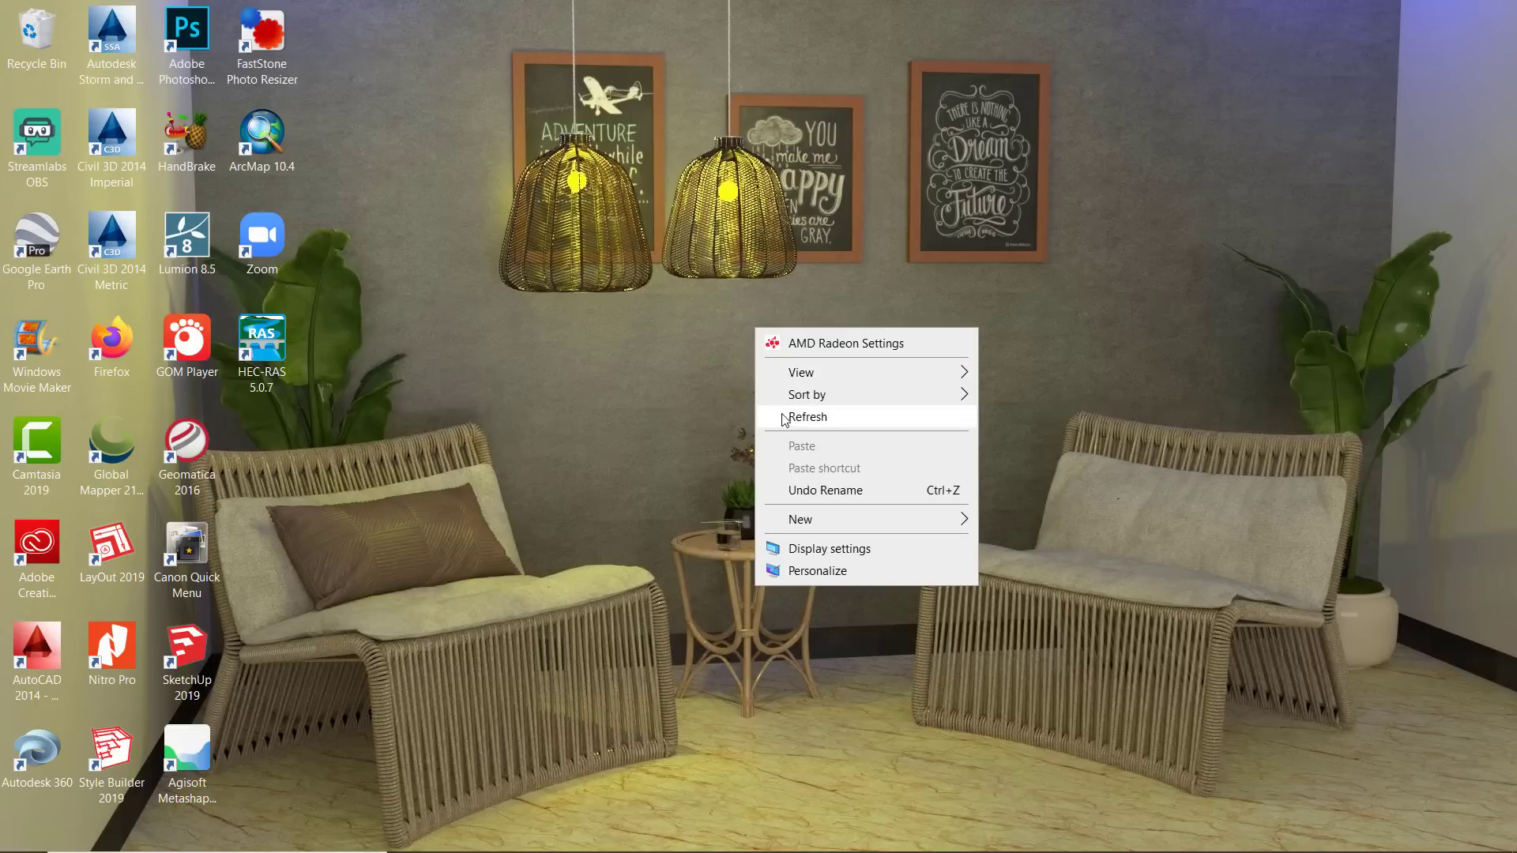
pyautogui.click(770, 417)
pyautogui.rightClick(756, 348)
pyautogui.click(782, 429)
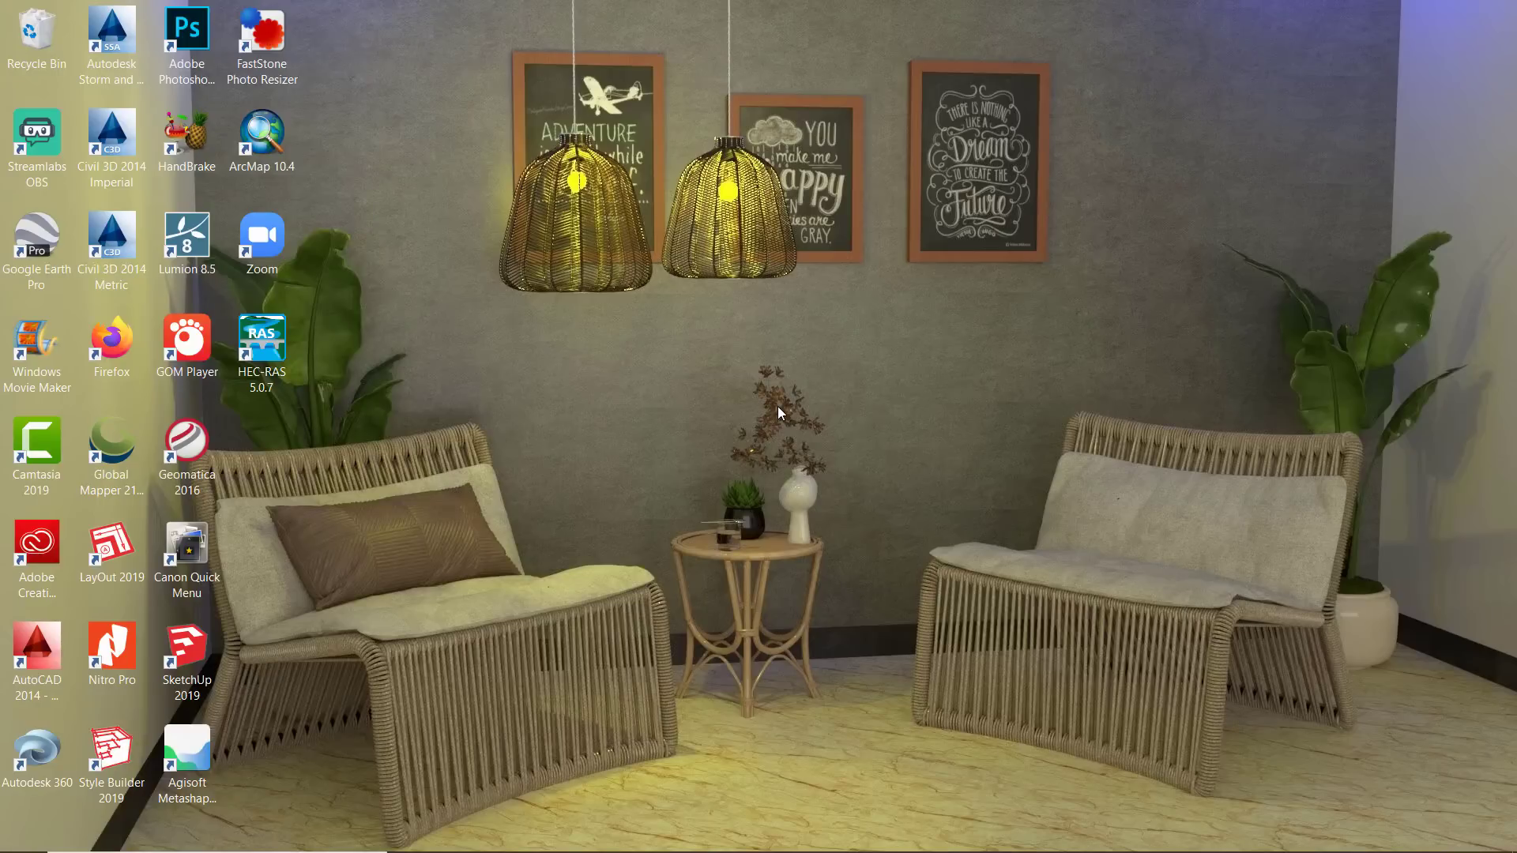
# - Switch to AutoCAD Civil 3D with the Tutorial.dwg drawing
pyautogui.click(754, 833)
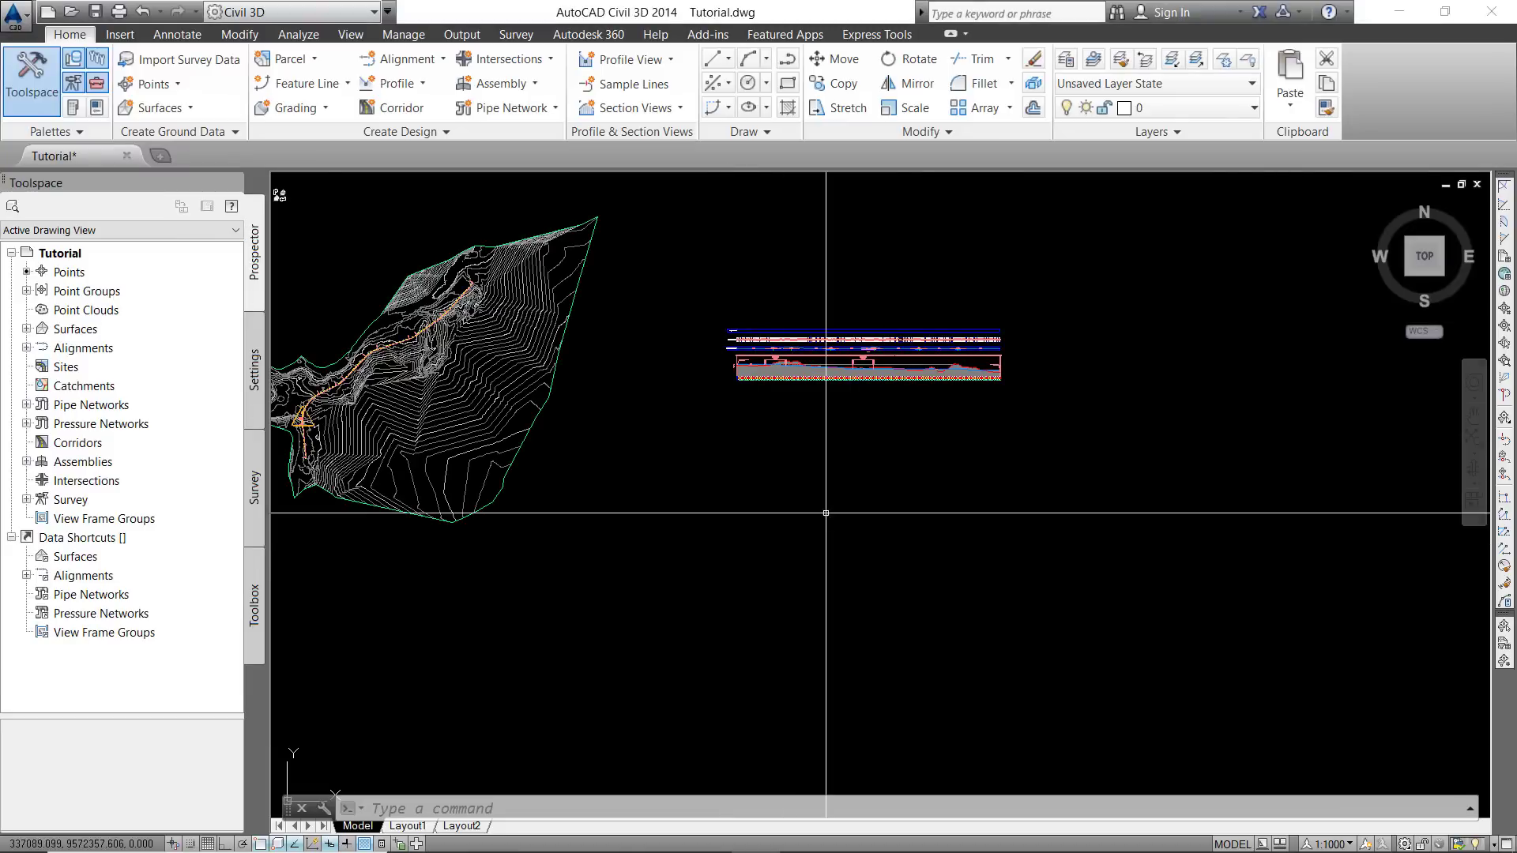
pyautogui.click(908, 501)
pyautogui.moveTo(643, 581); pyautogui.dragTo(810, 593, button='middle')
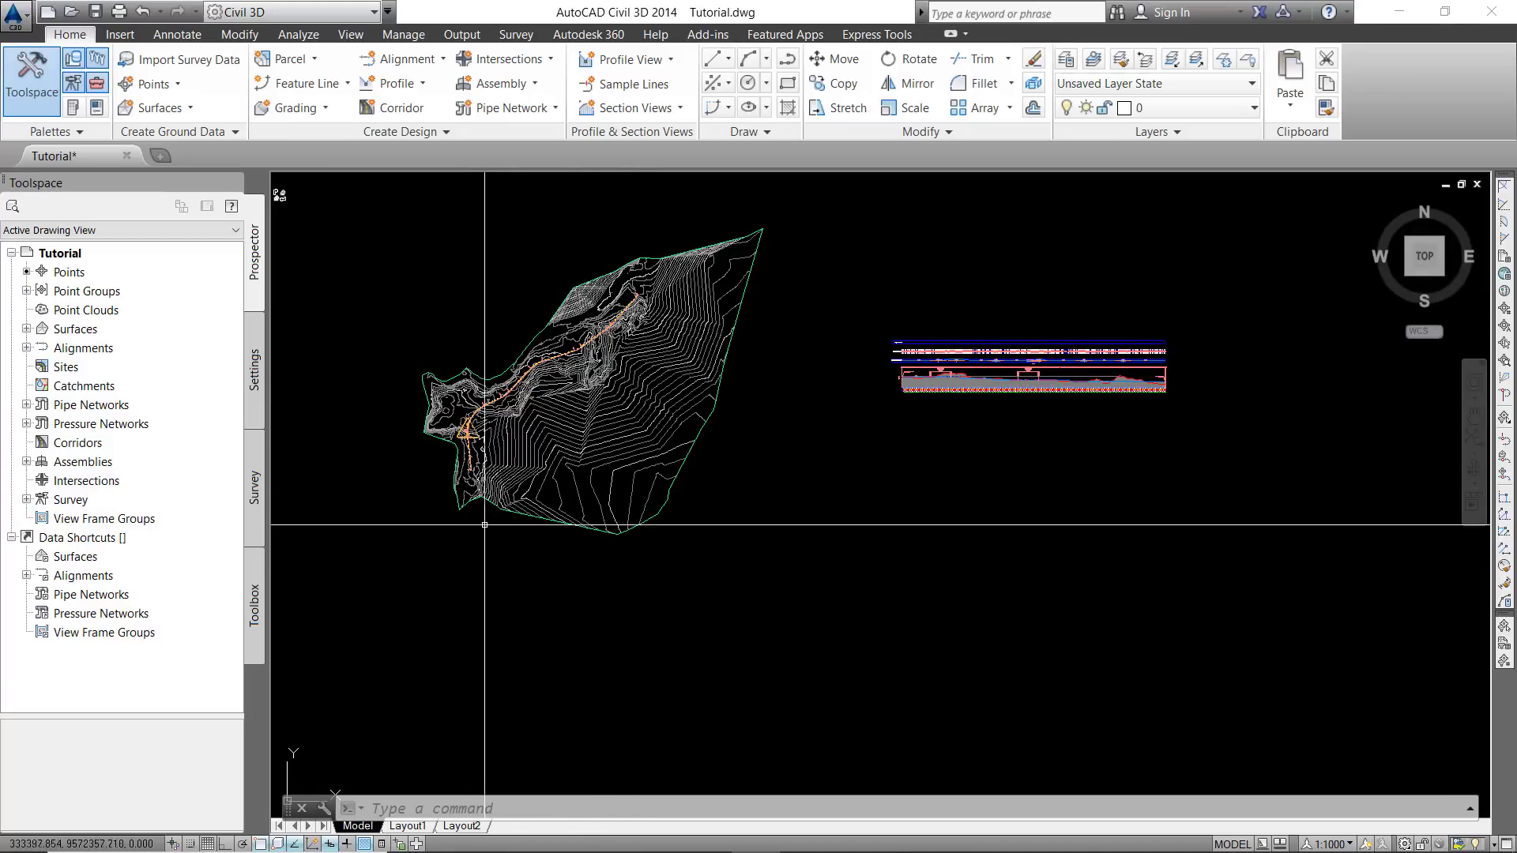
pyautogui.moveTo(1041, 608); pyautogui.dragTo(980, 586, button='middle')
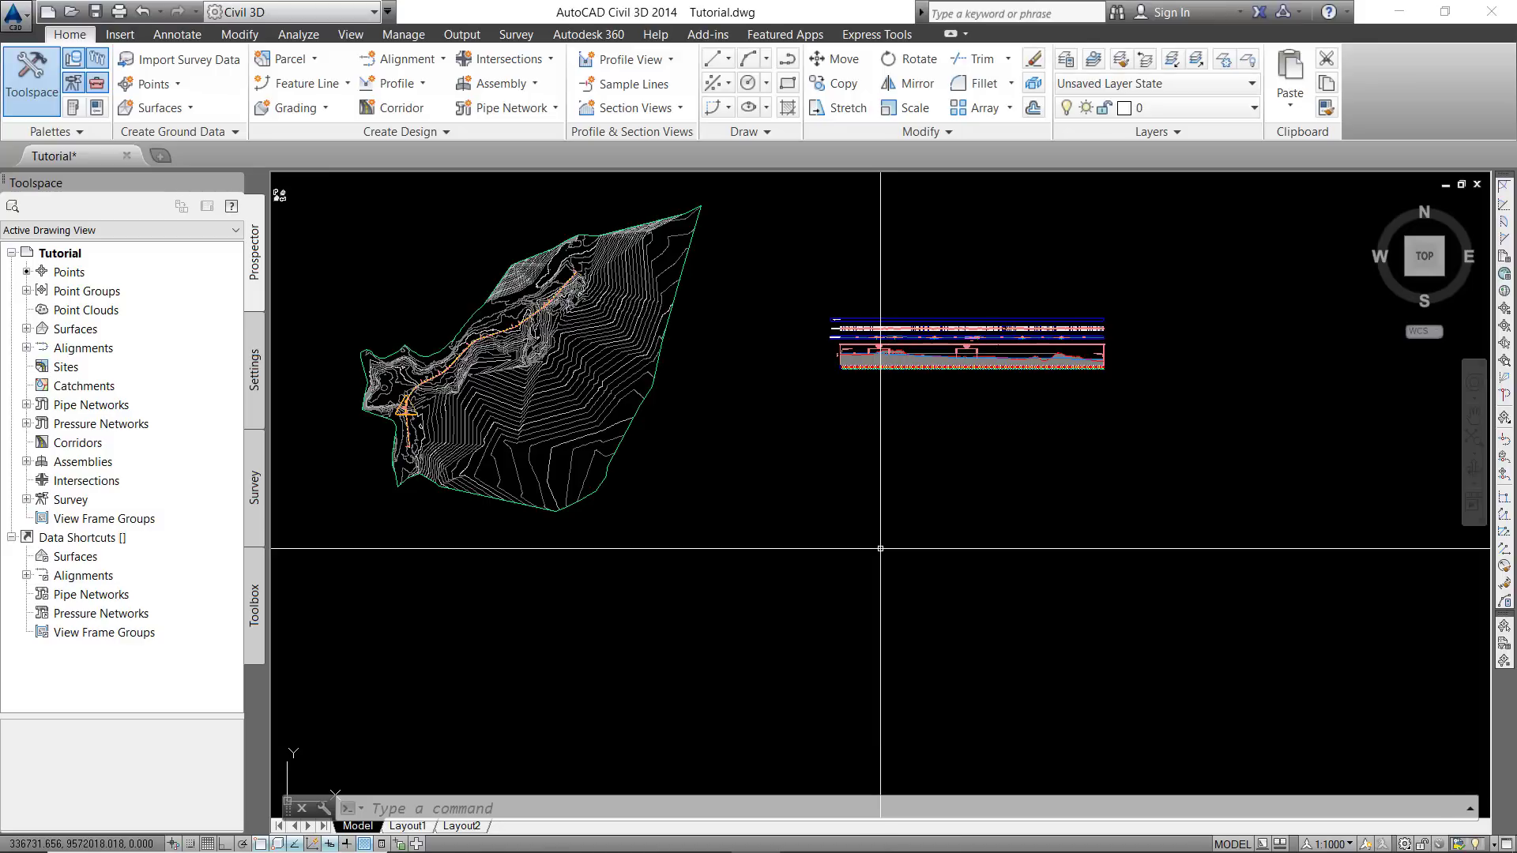
# - Create an assembly with the default name, type Other, style Basic and code set All Codes, placing its baseline in empty space beside the surface
pyautogui.click(507, 87)
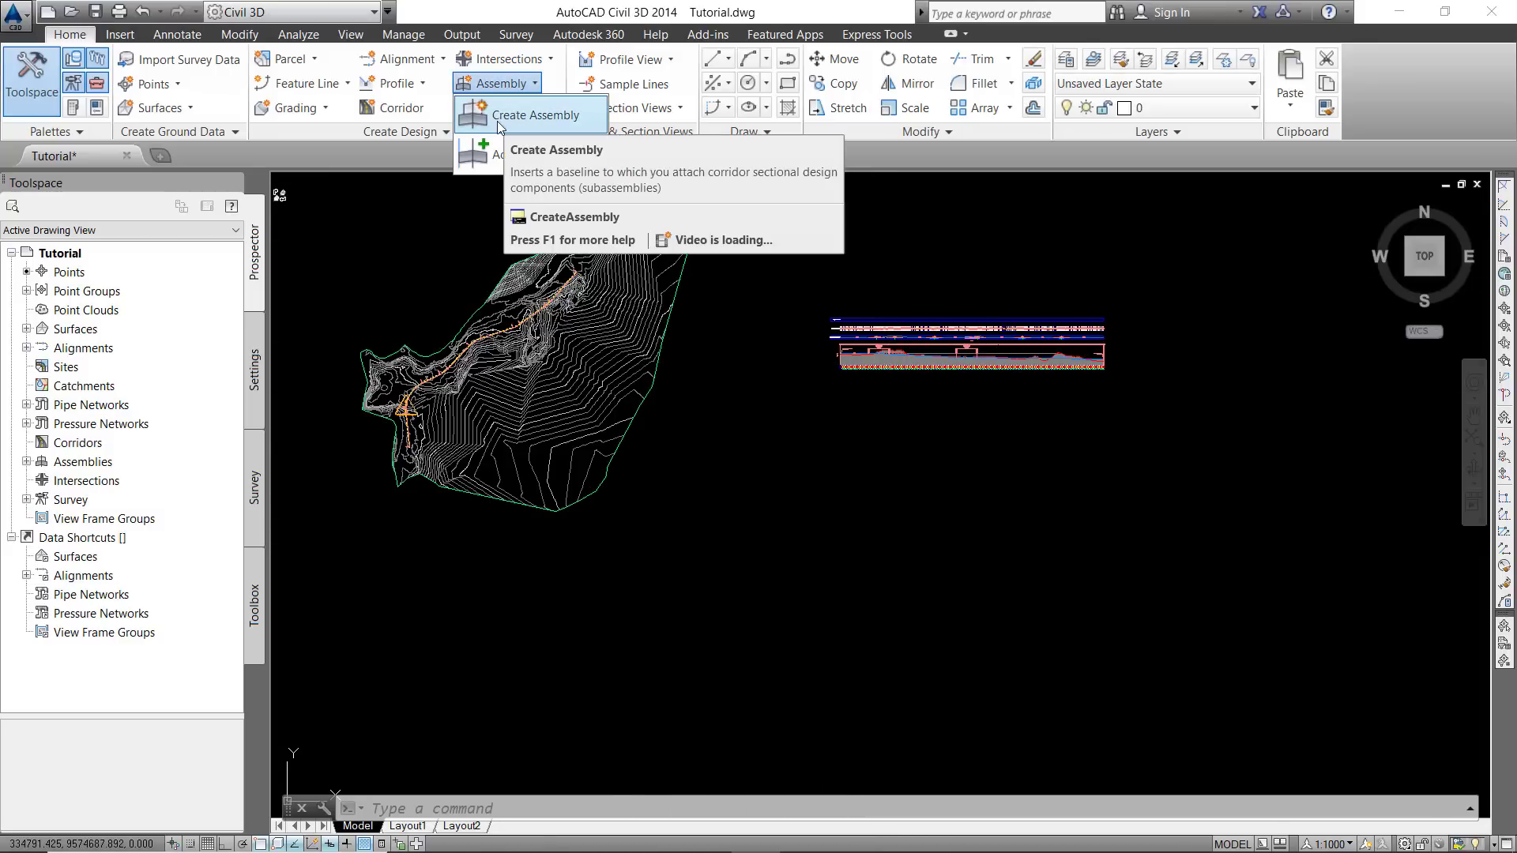
pyautogui.click(497, 118)
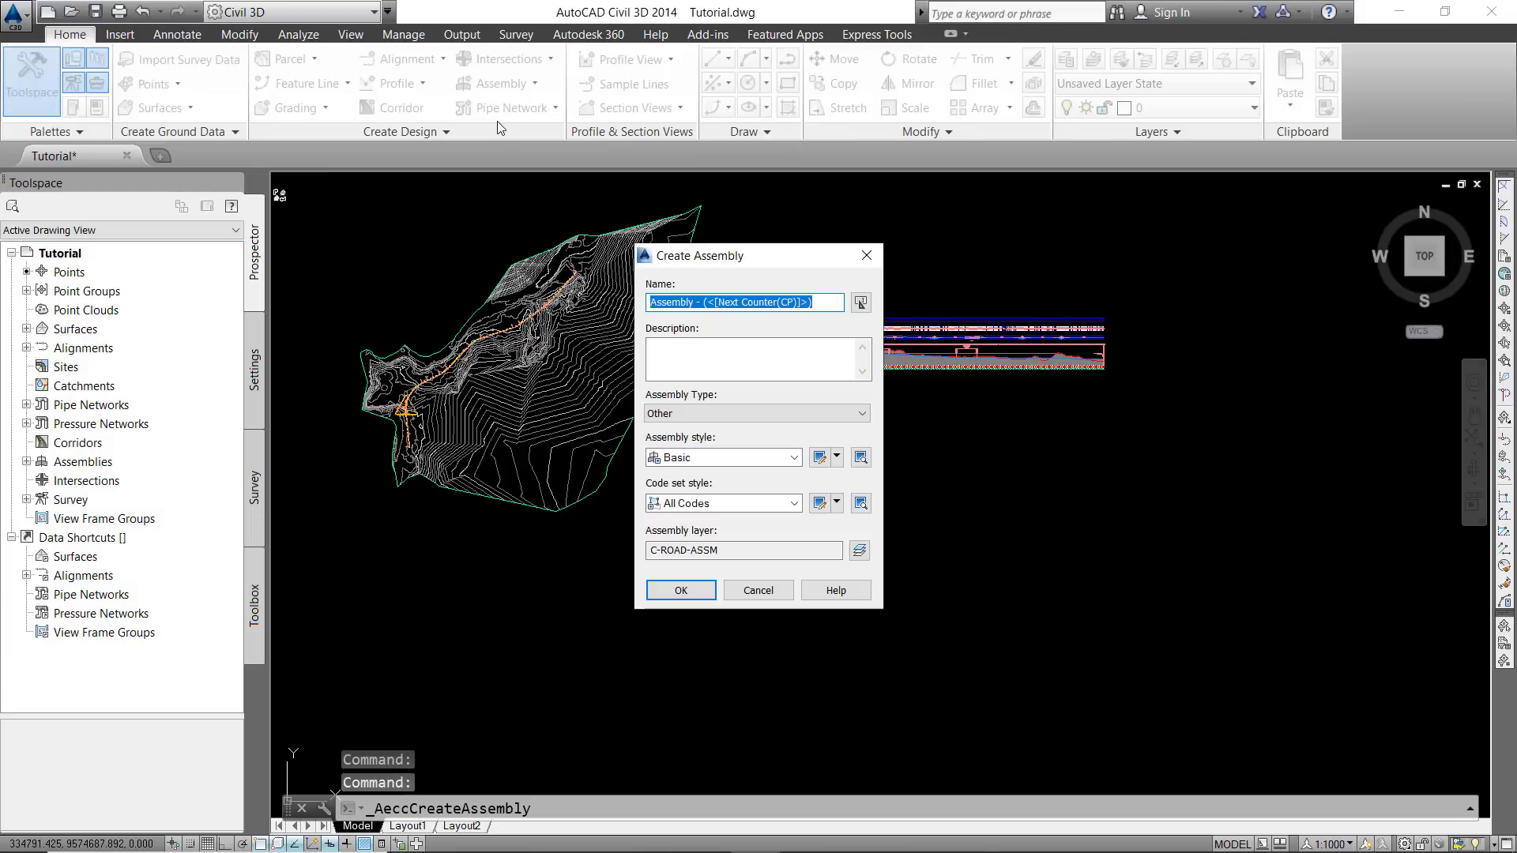
pyautogui.click(681, 594)
pyautogui.scroll(2, 711, 514)
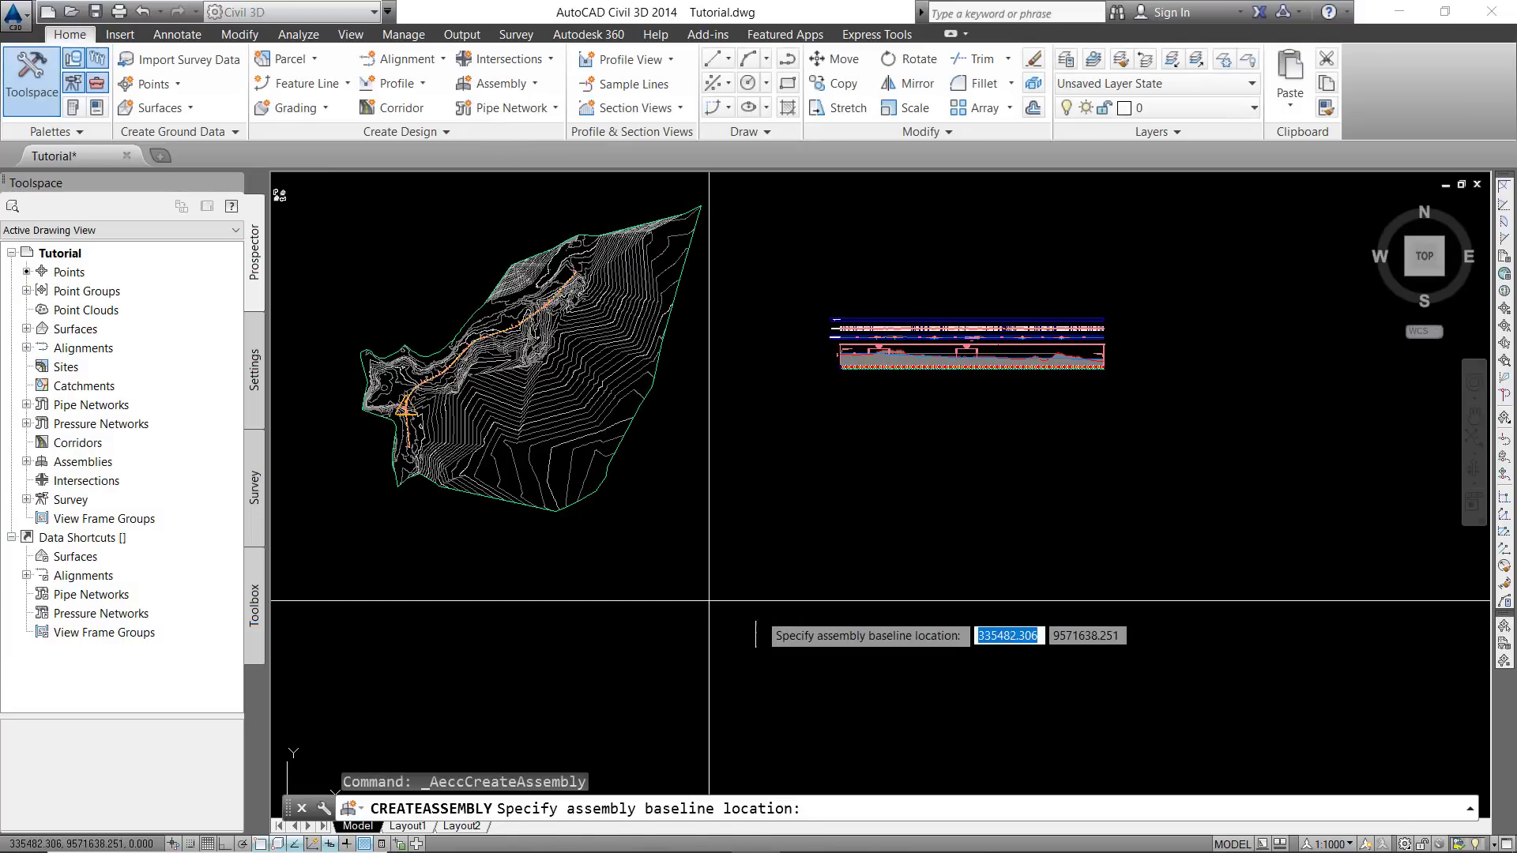
pyautogui.click(718, 503)
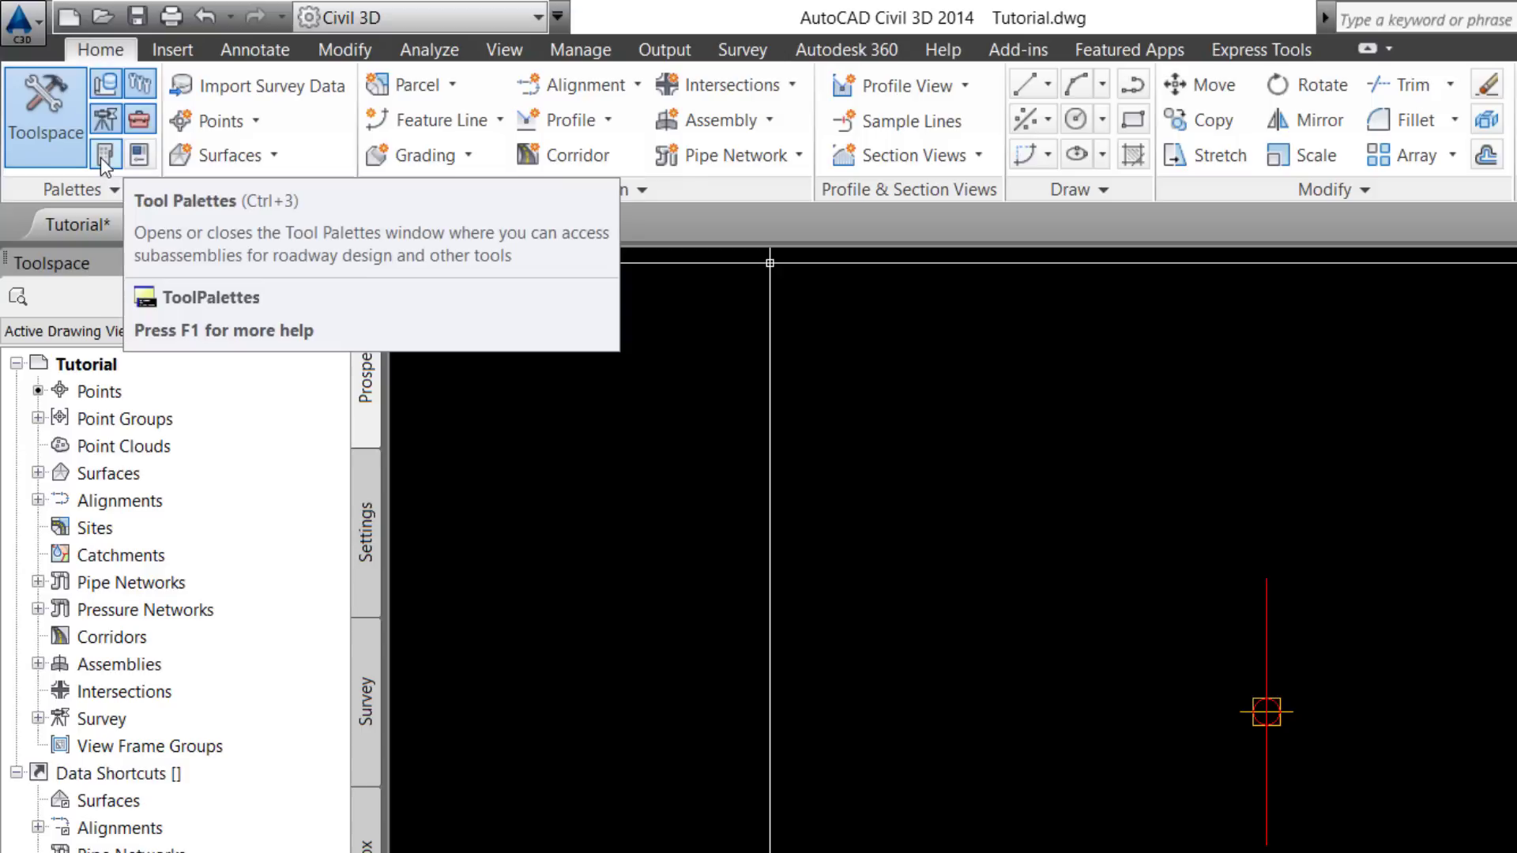
# - Show the Tool Palettes and Properties palettes, and dock Properties between the Tool Palettes and the drawing area
pyautogui.click(103, 155)
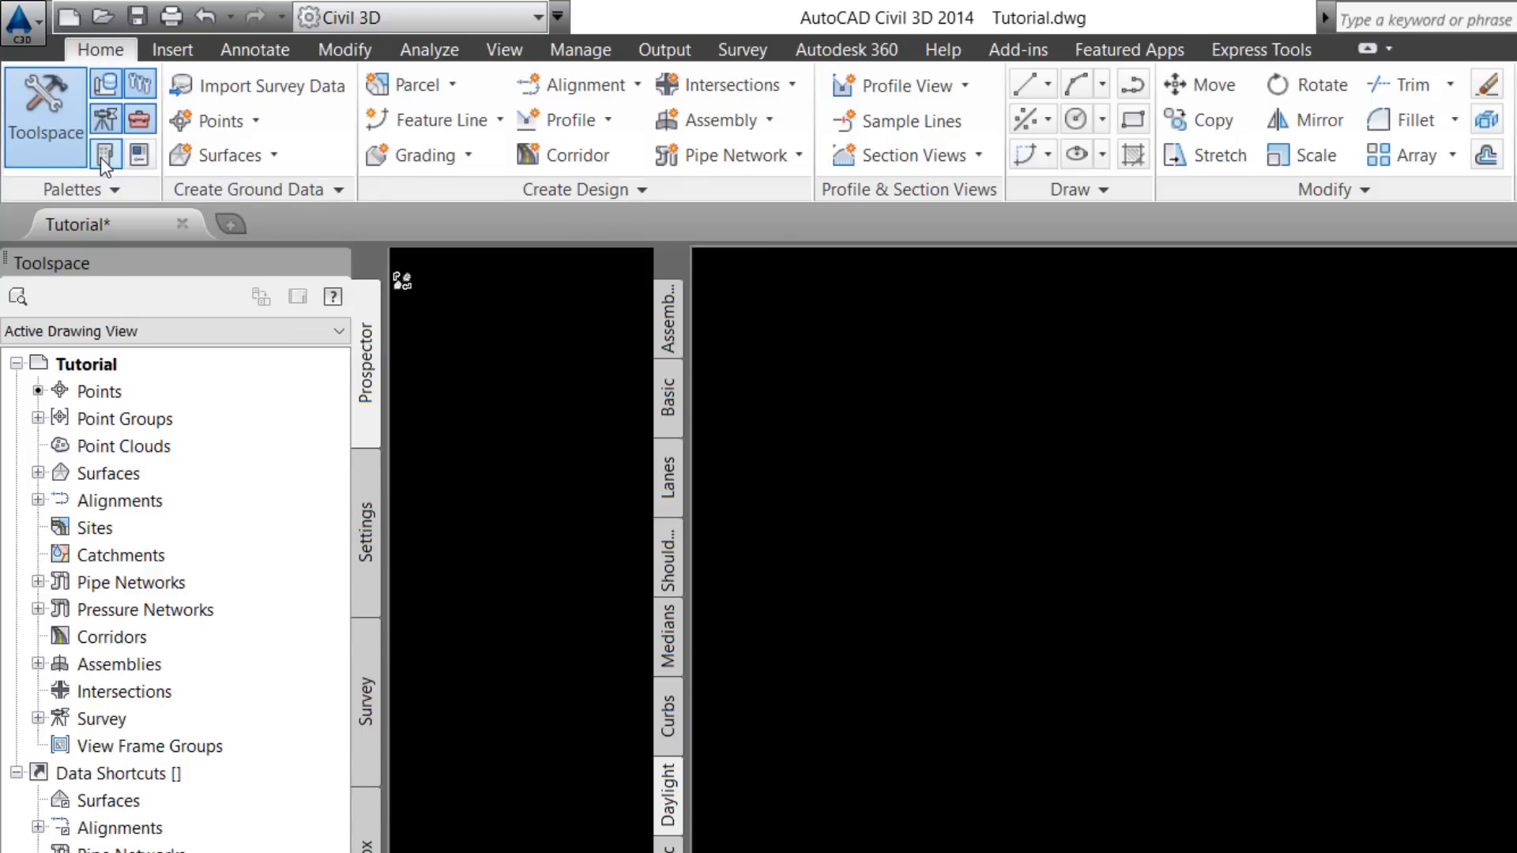
pyautogui.click(144, 159)
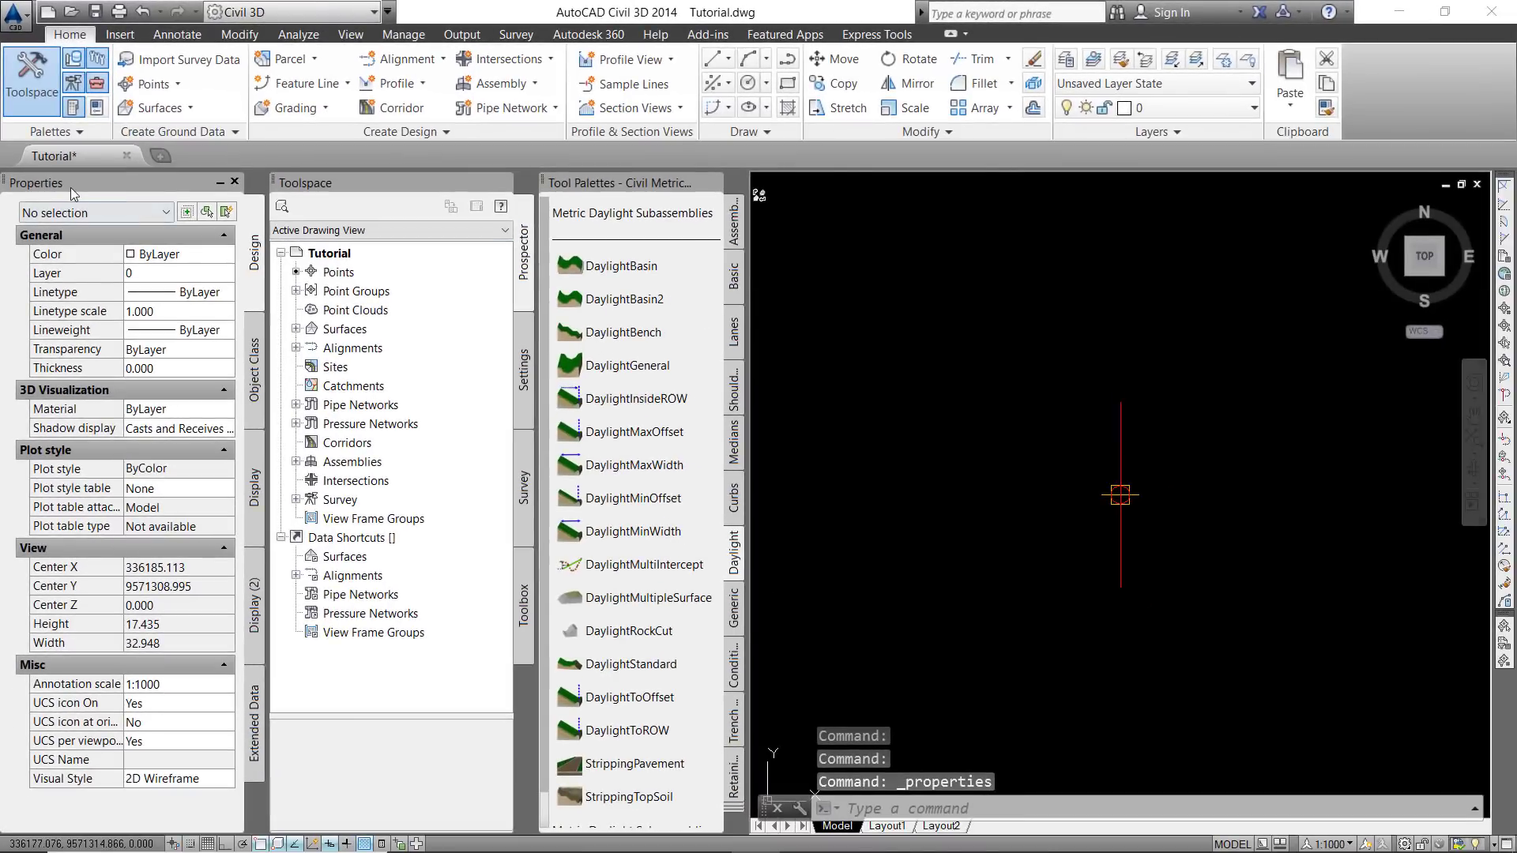
pyautogui.moveTo(69, 188); pyautogui.dragTo(740, 214)
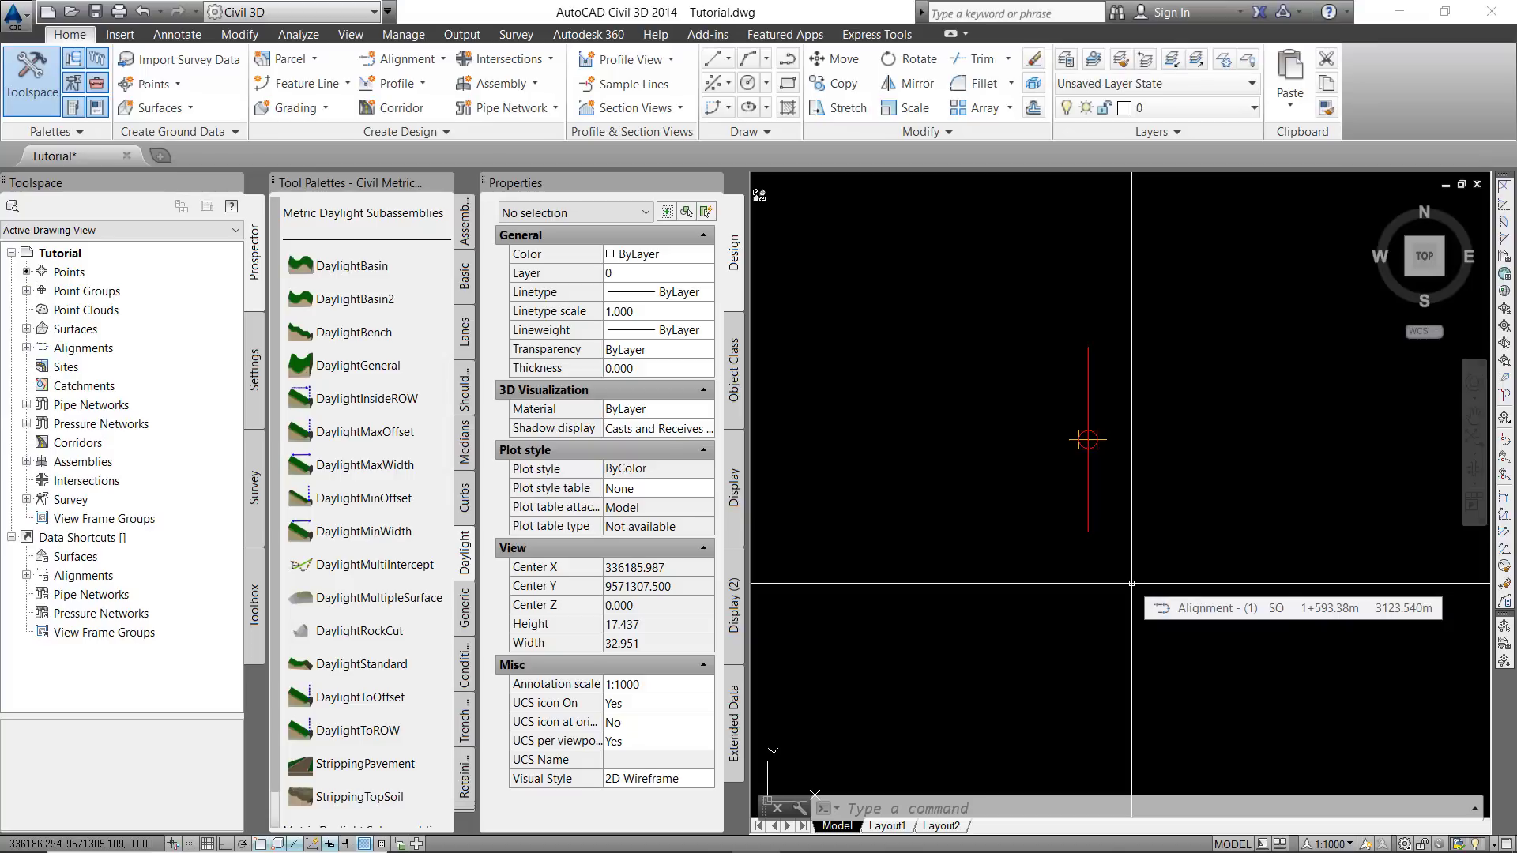
# - Attach a LaneSuperelevationAOR subassembly with a width of 4 m to the right side of the assembly baseline
pyautogui.click(465, 336)
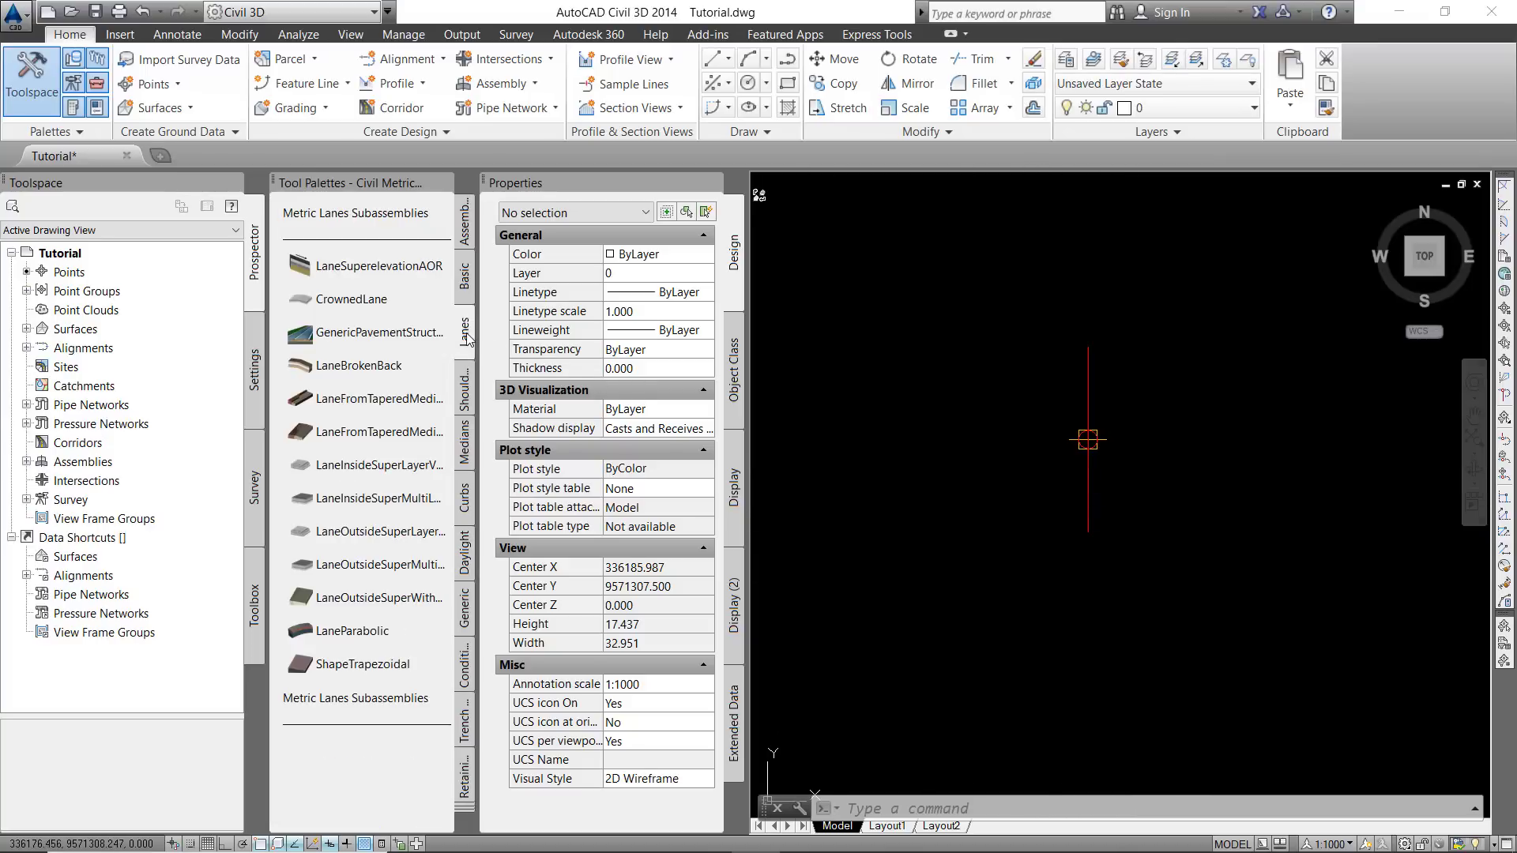
pyautogui.click(340, 272)
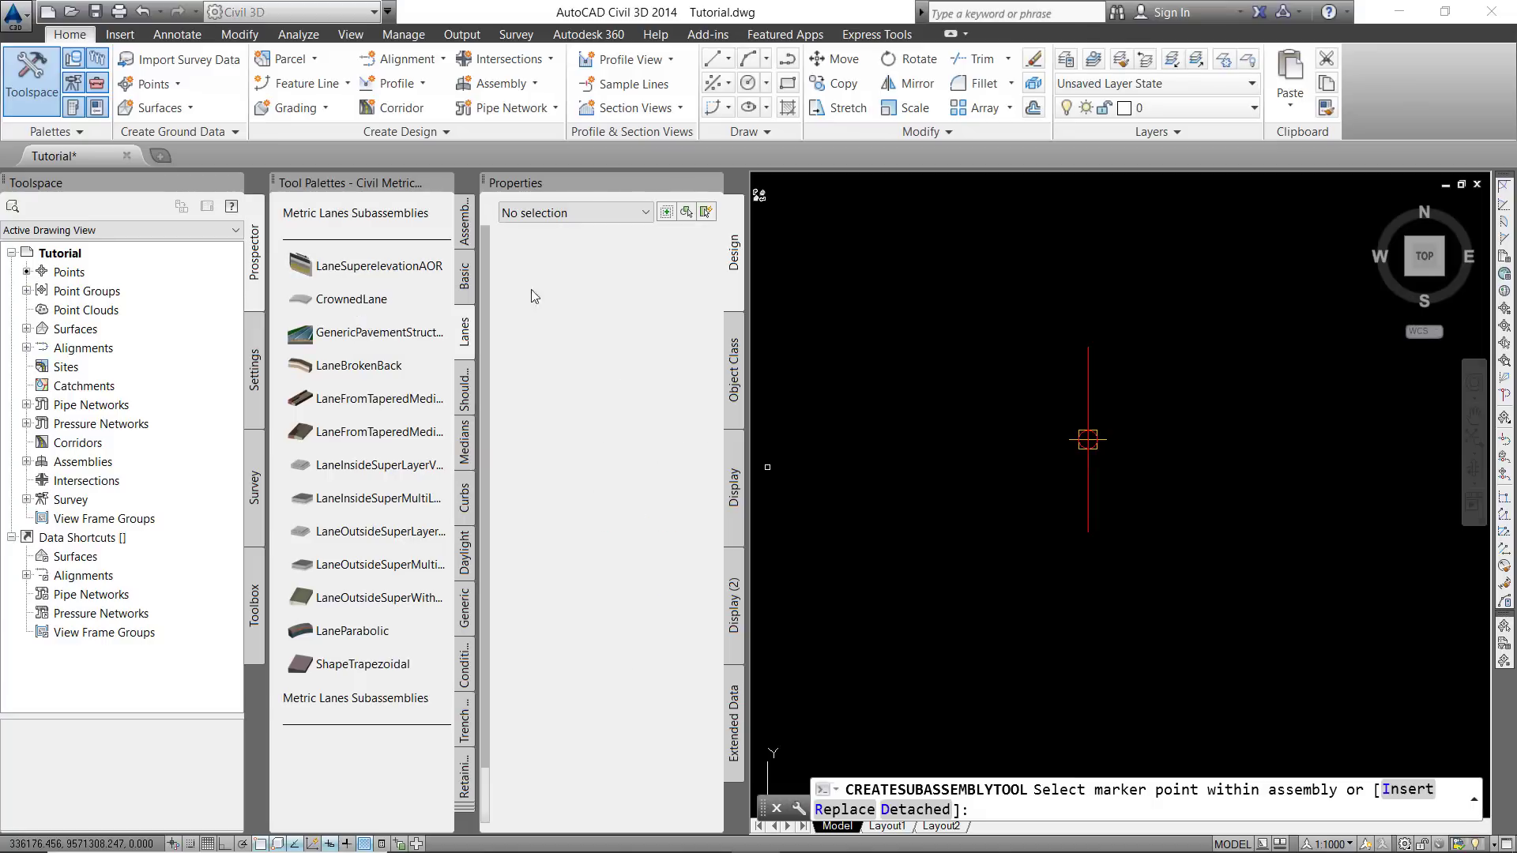
pyautogui.scroll(-1, 654, 628)
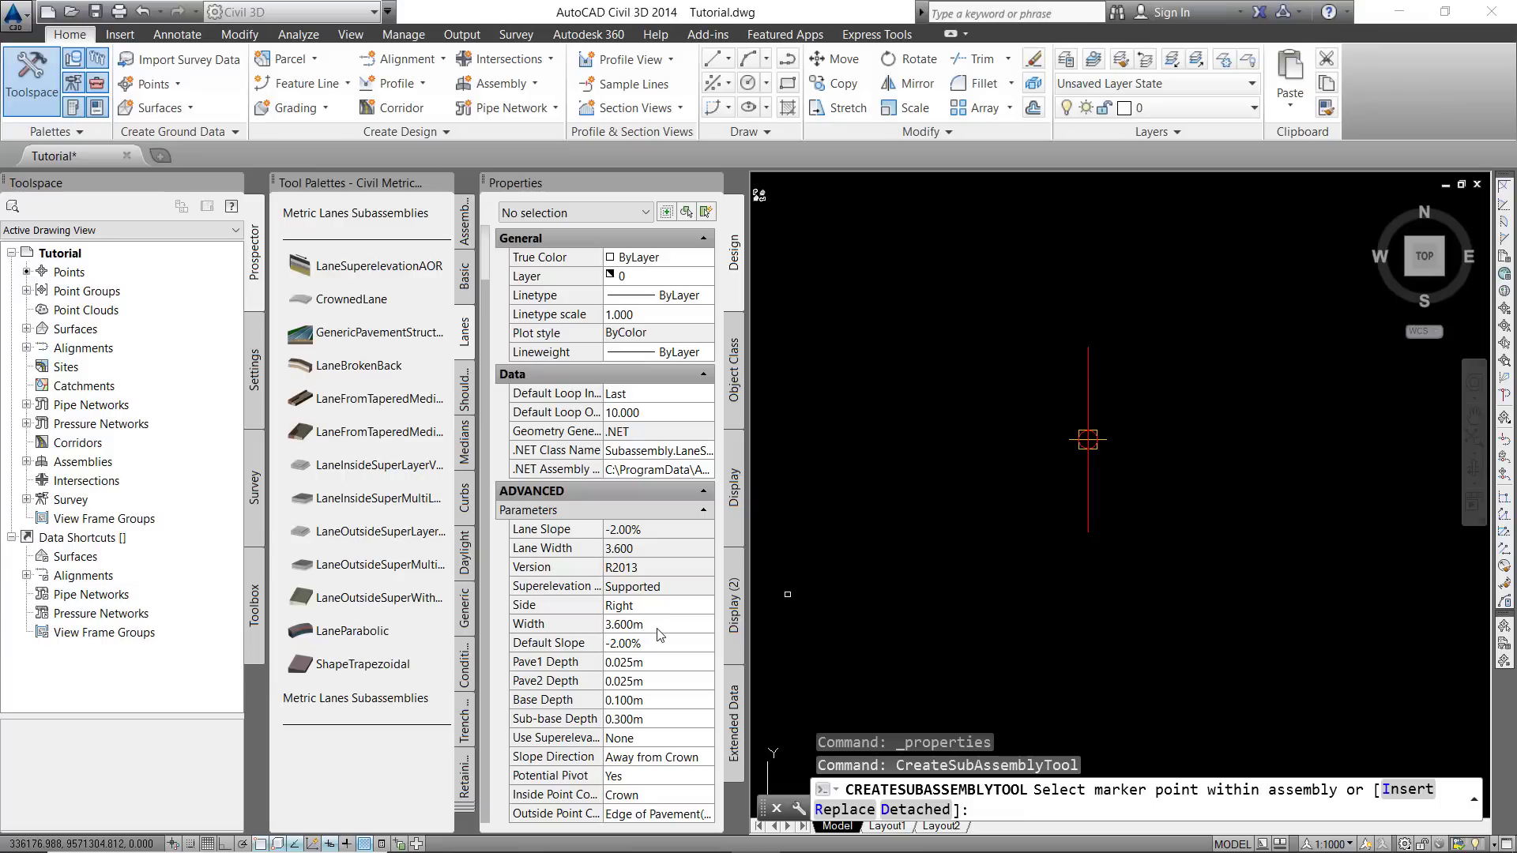
pyautogui.click(658, 623)
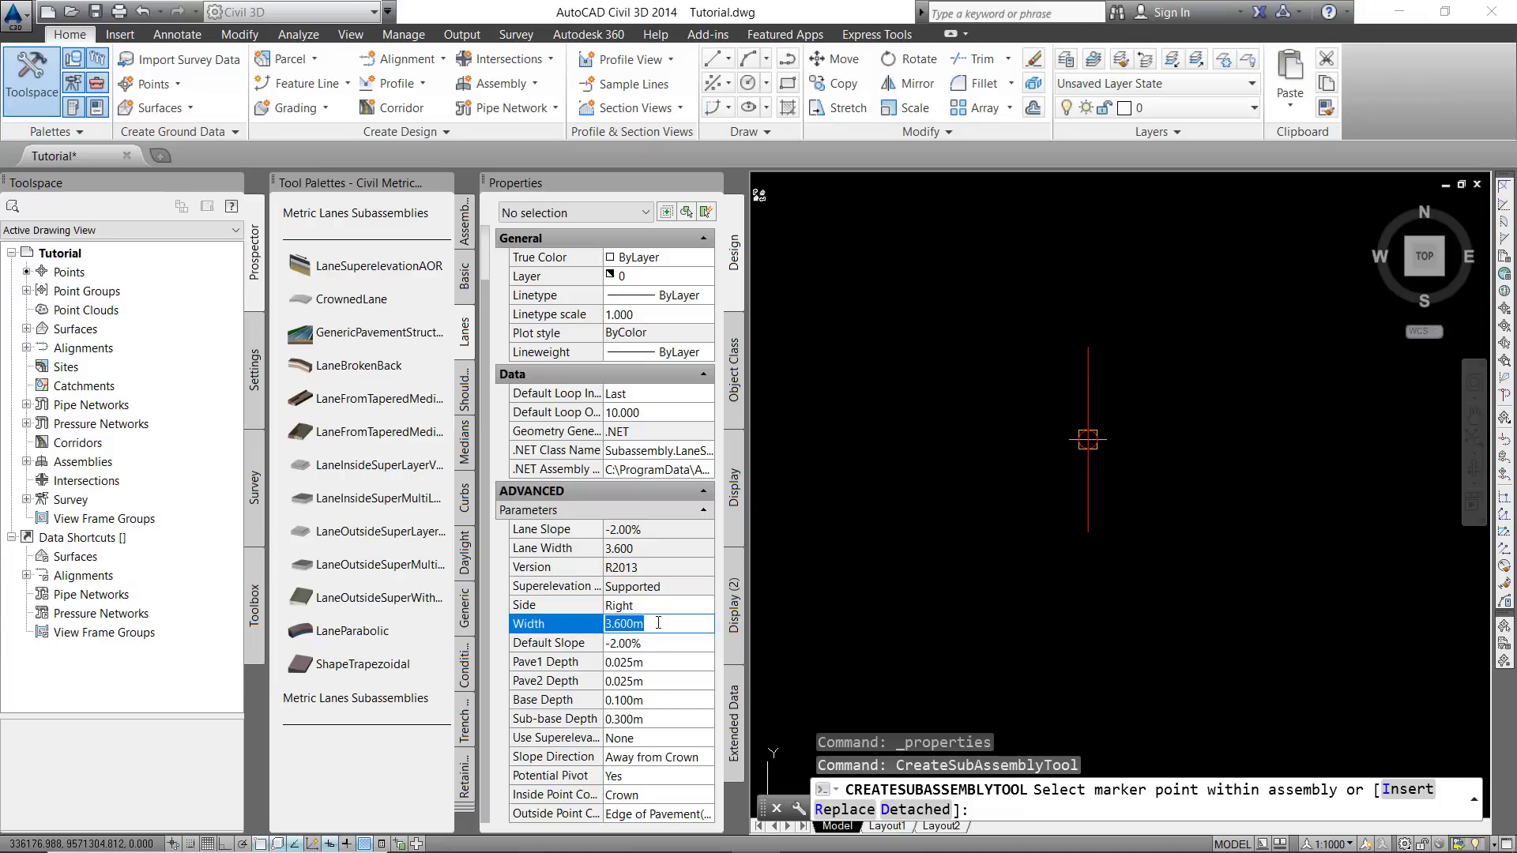
pyautogui.write('4')
pyautogui.click(1044, 587)
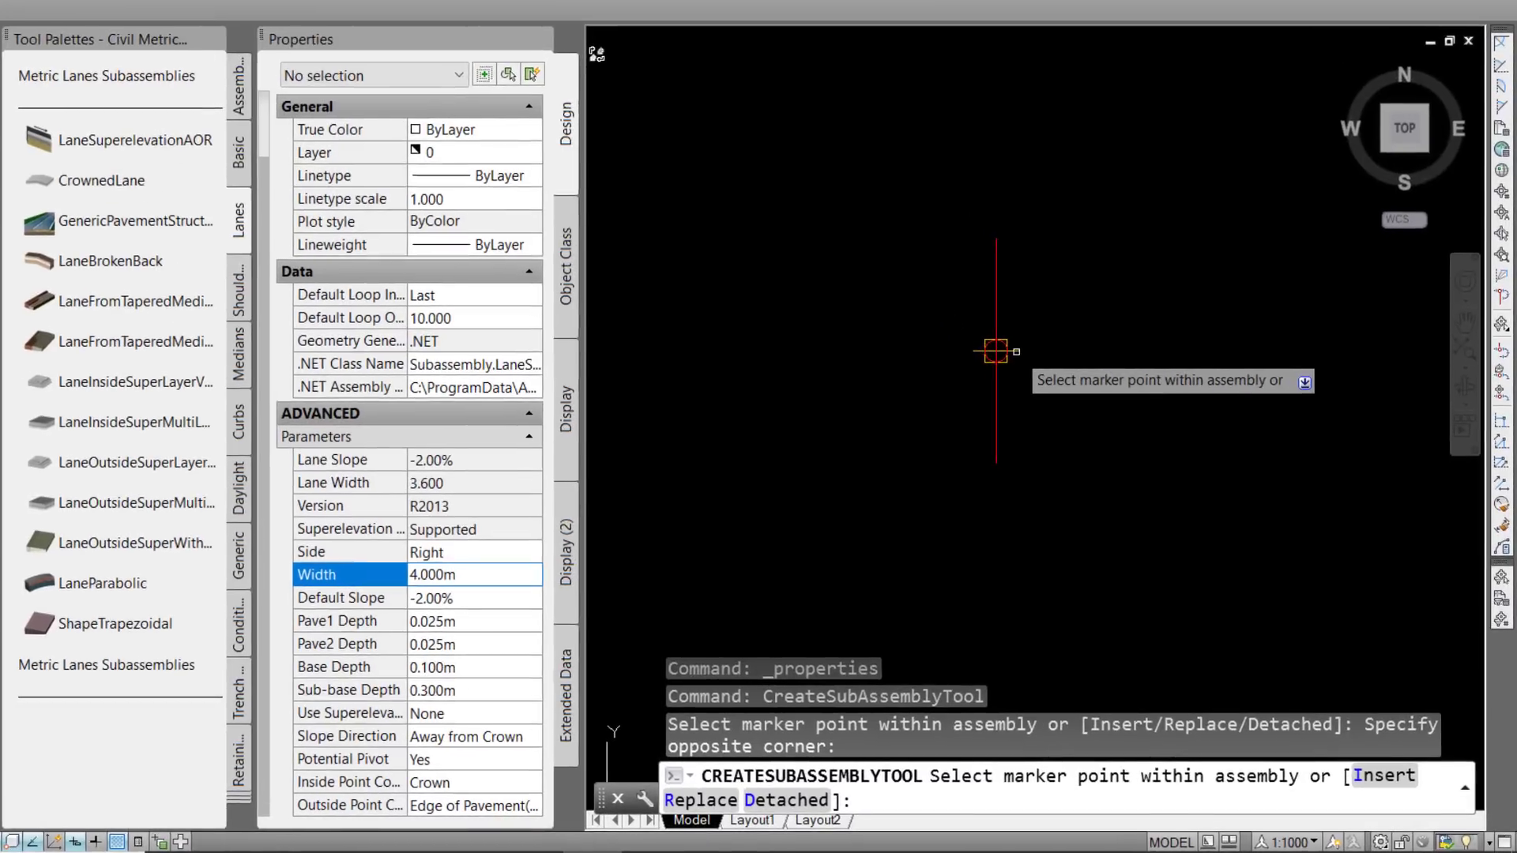
pyautogui.click(1053, 406)
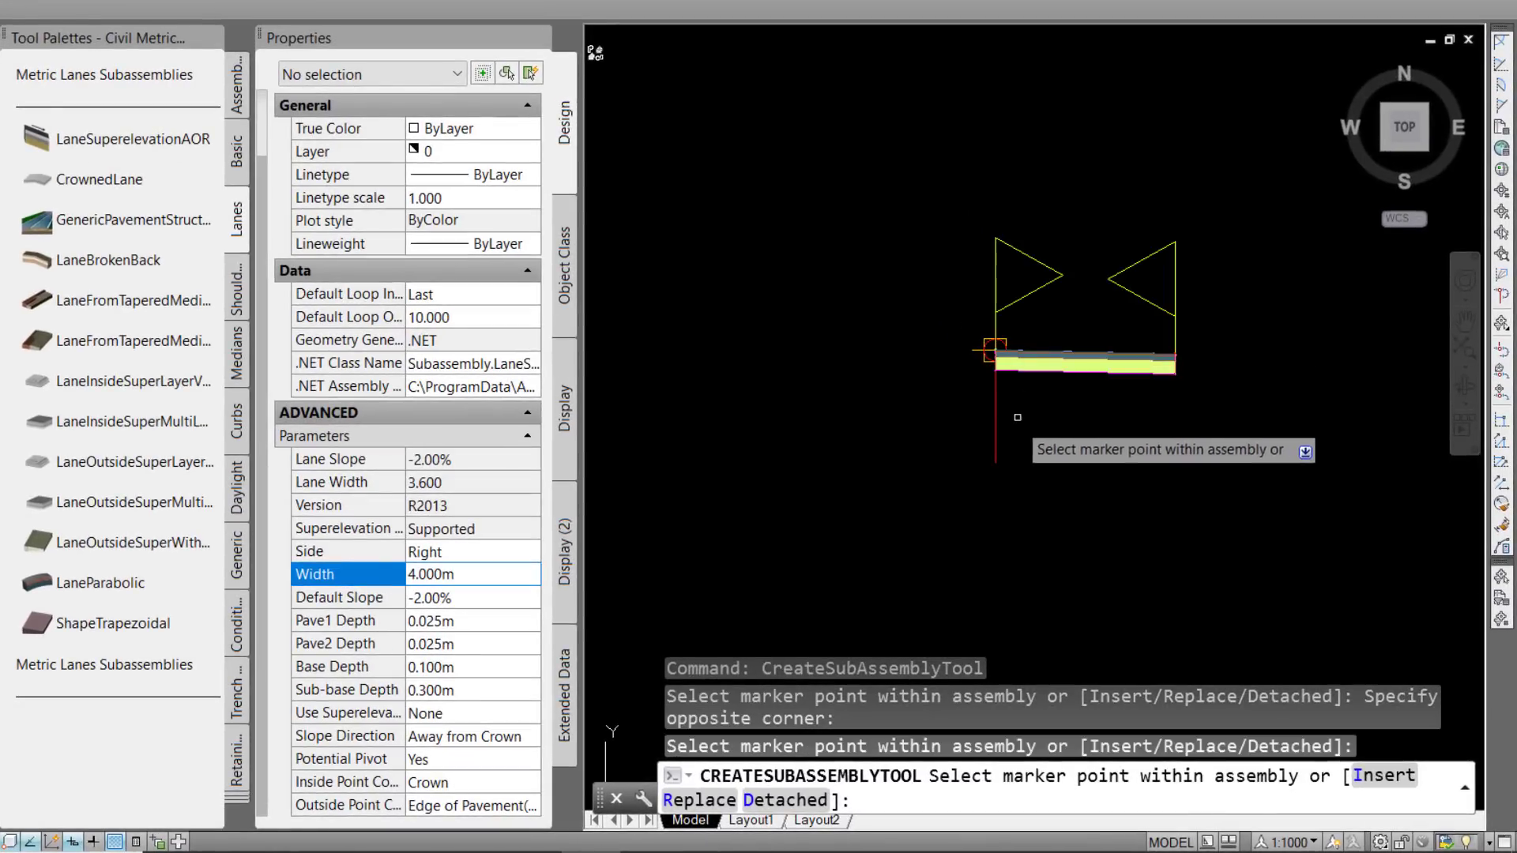
# - Set the lane's side to Left and attach a matching 4 m lane to the assembly baseline
pyautogui.click(448, 553)
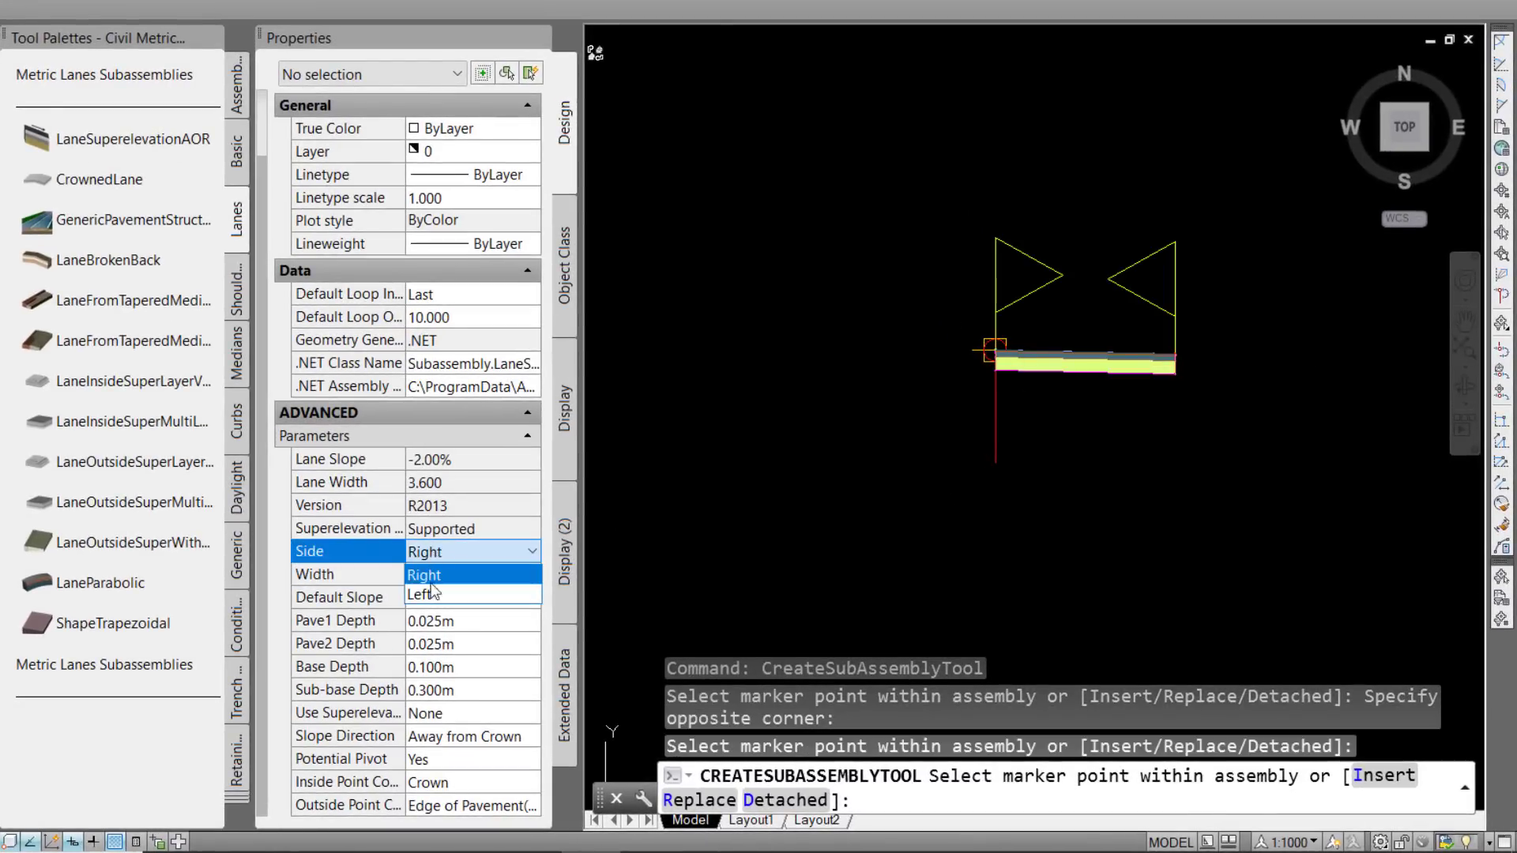
pyautogui.press('Down')
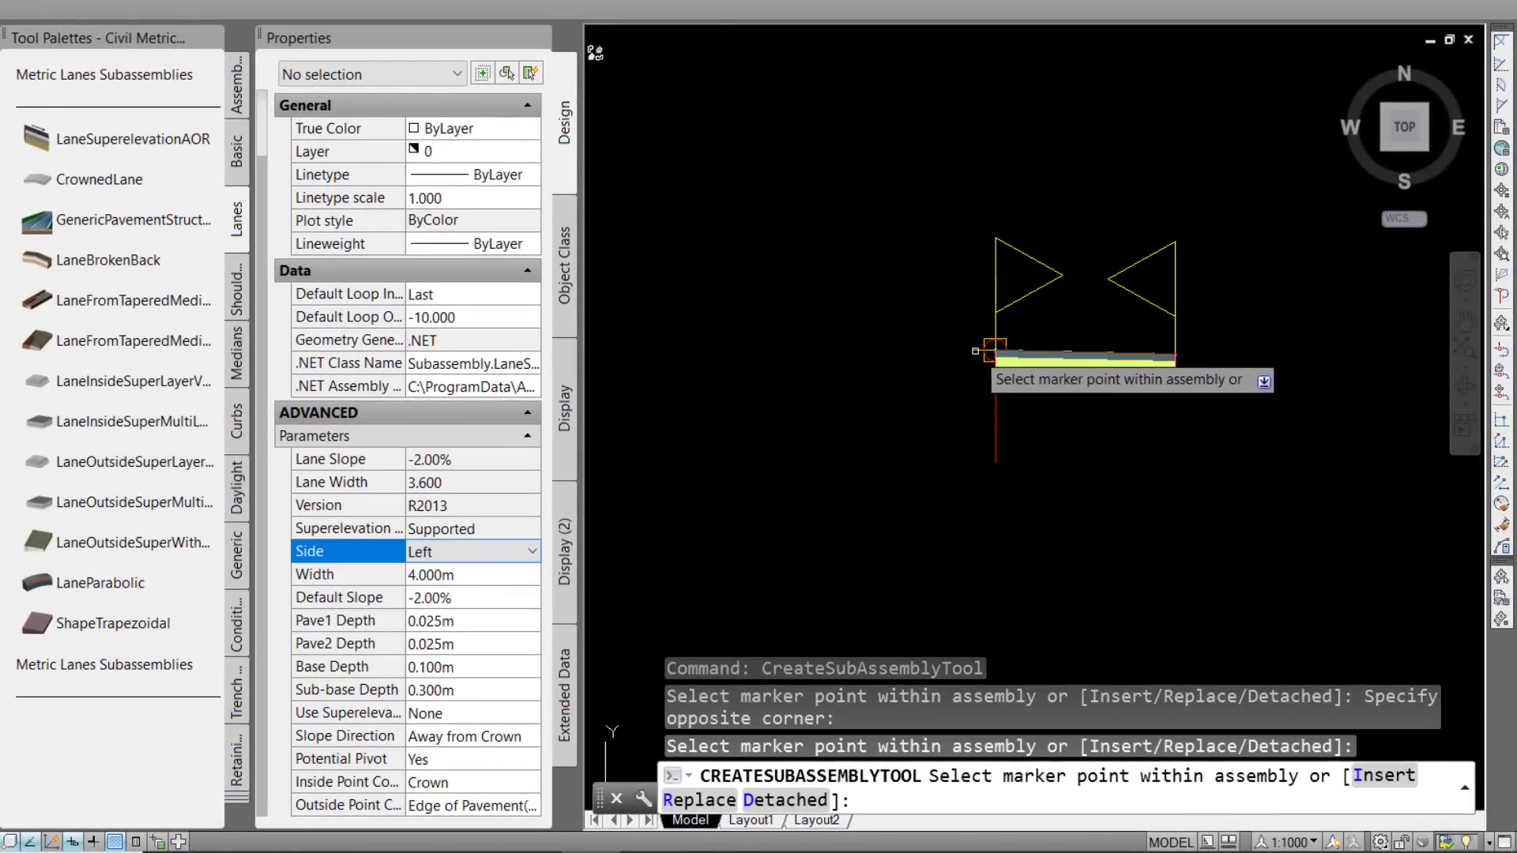
pyautogui.click(979, 349)
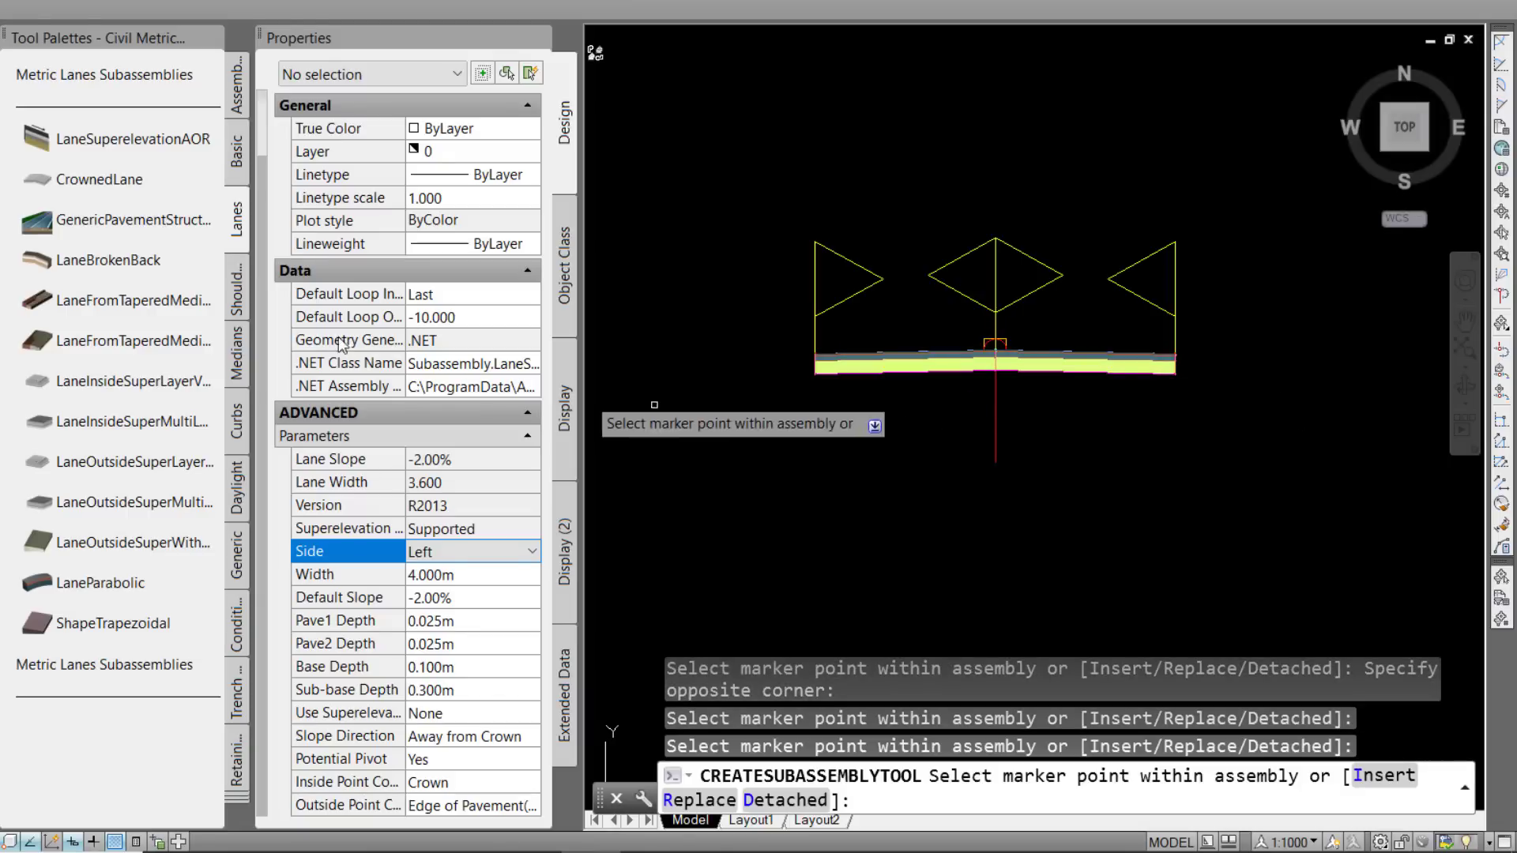
# - Attach a ShoulderExtendSubbase subassembly with its default parameters to the top outer edge of the right lane
pyautogui.click(236, 289)
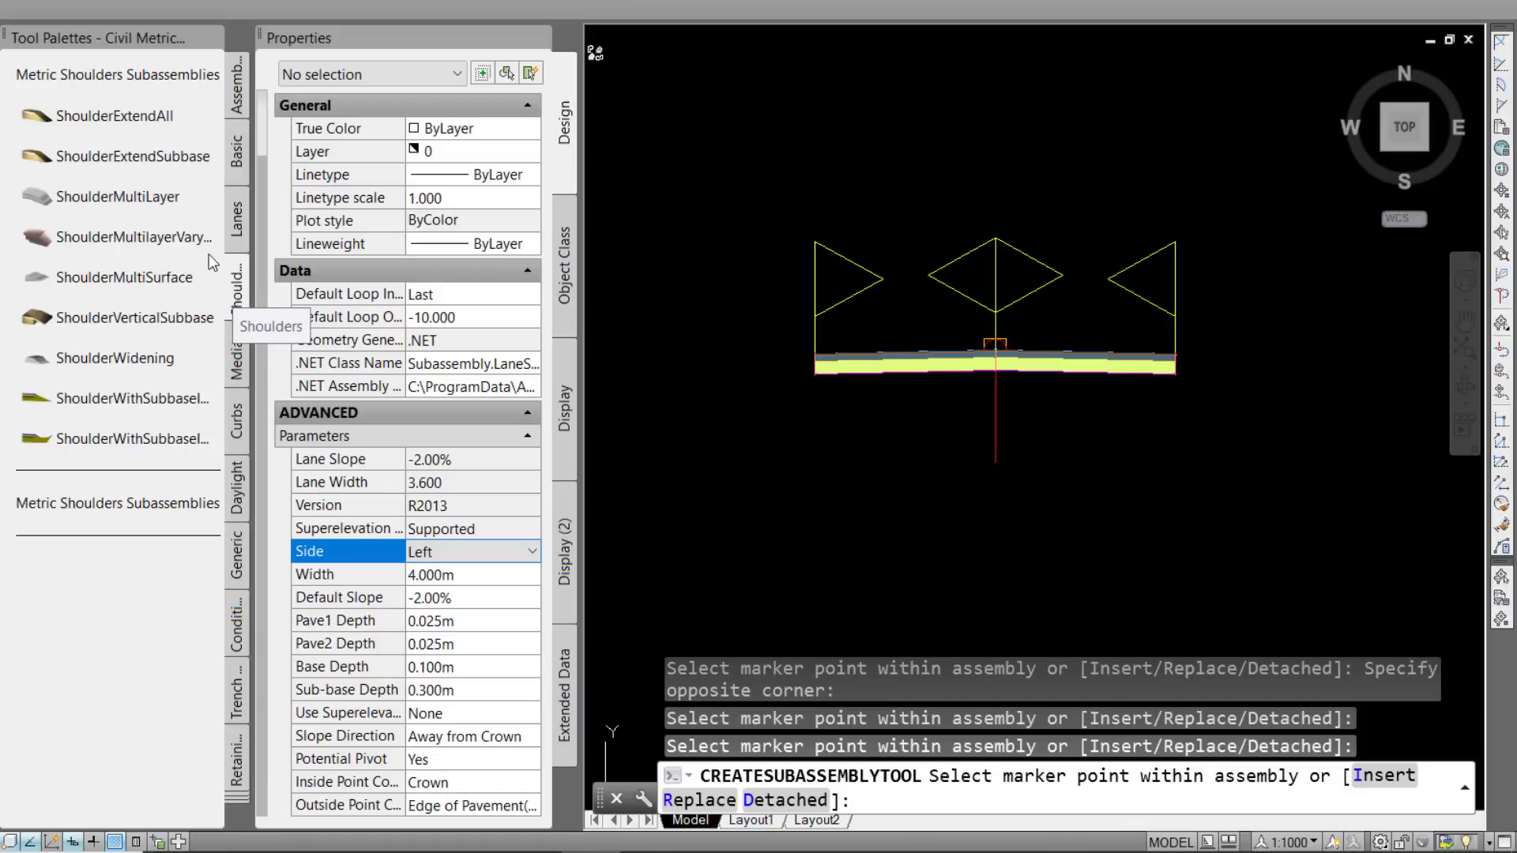
pyautogui.click(162, 161)
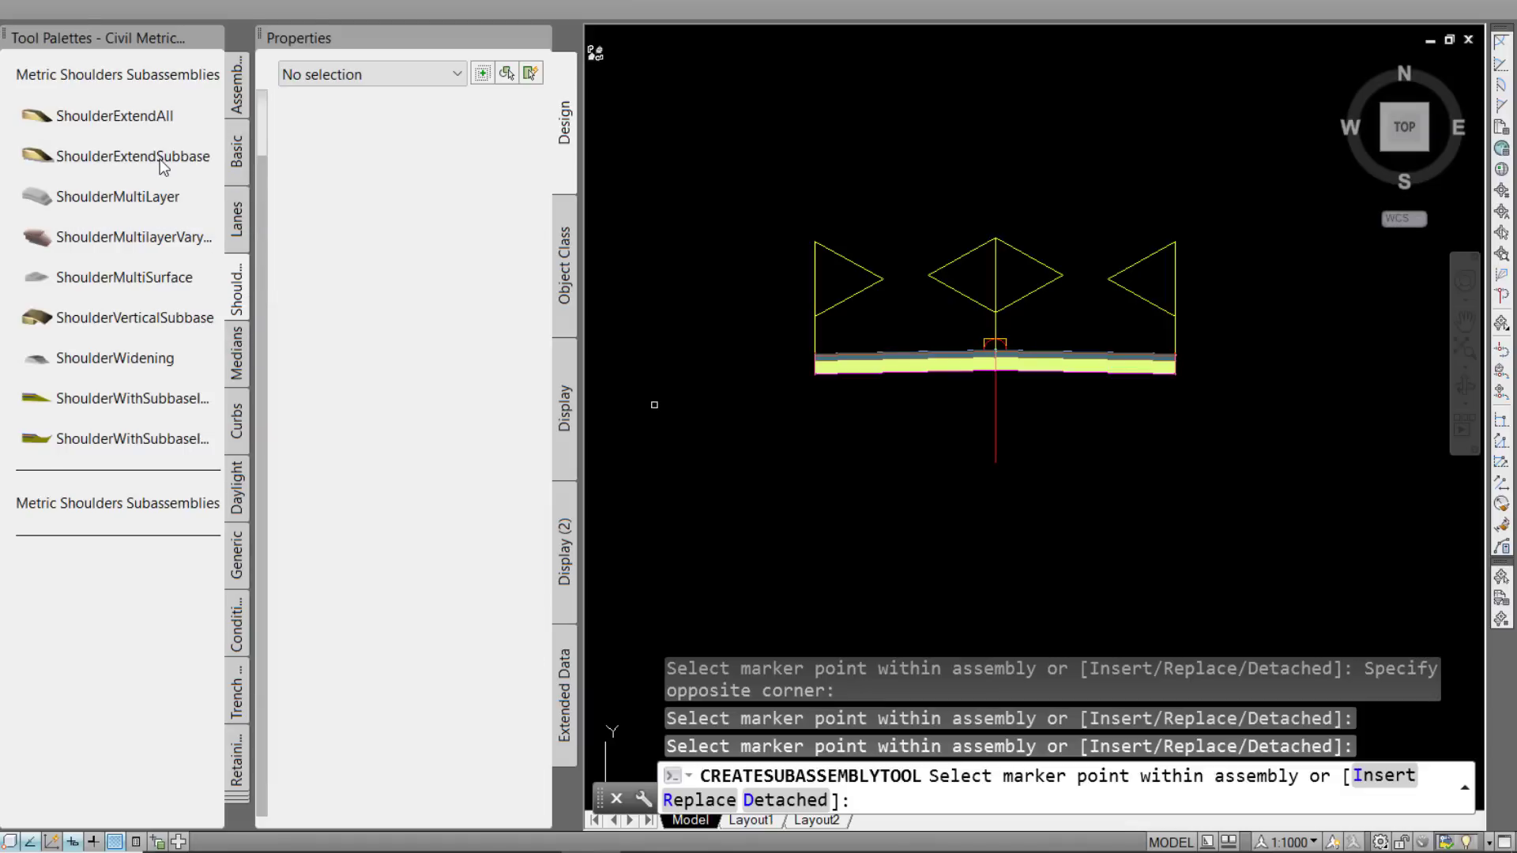
pyautogui.scroll(-4, 440, 624)
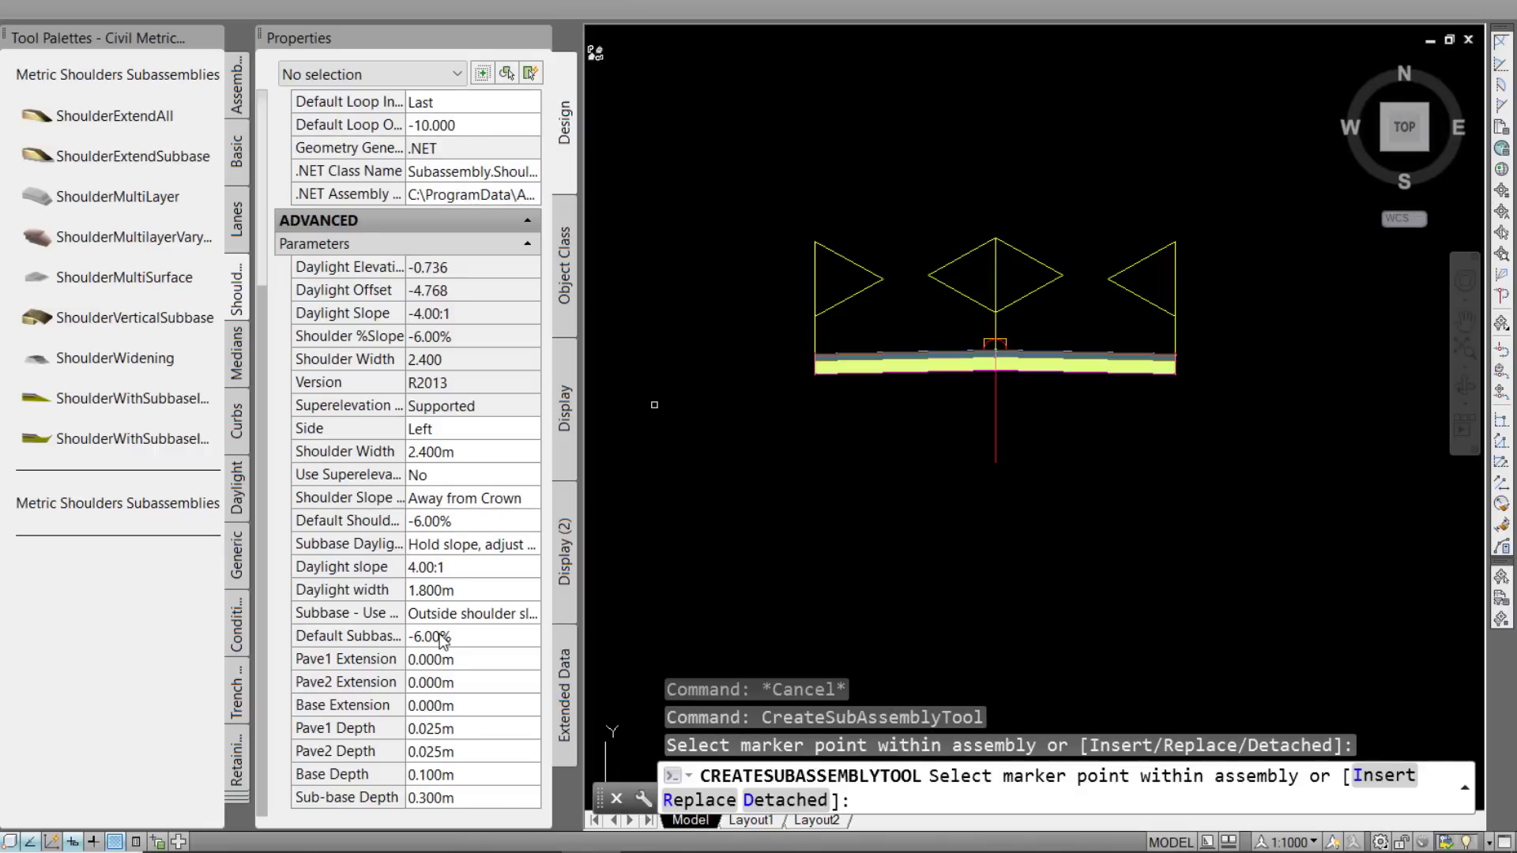
pyautogui.scroll(6, 1113, 408)
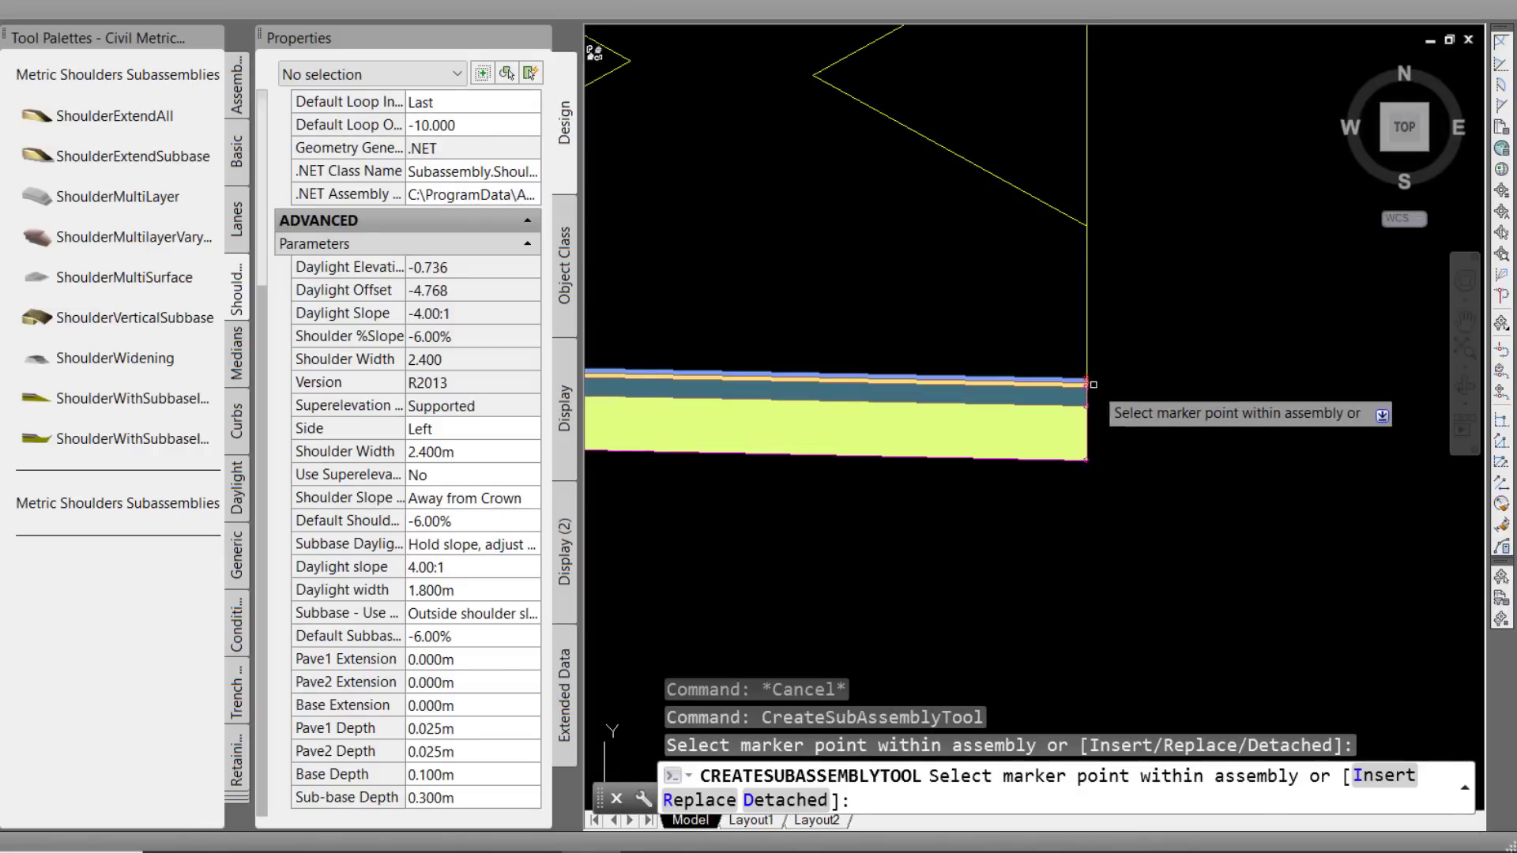
pyautogui.moveTo(1093, 383); pyautogui.dragTo(1026, 431, button='middle')
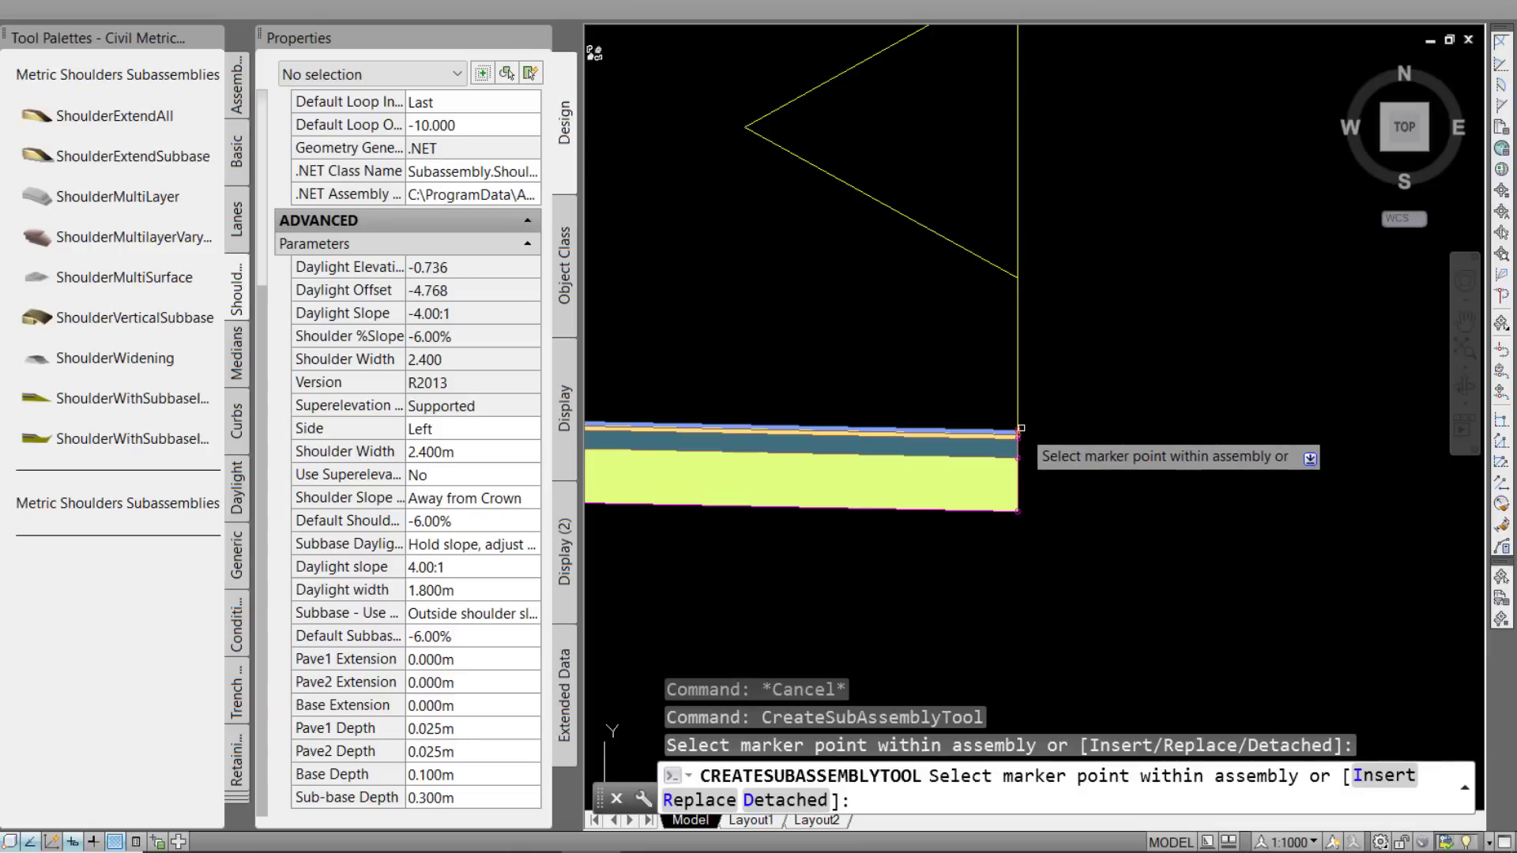
pyautogui.scroll(-5, 1026, 429)
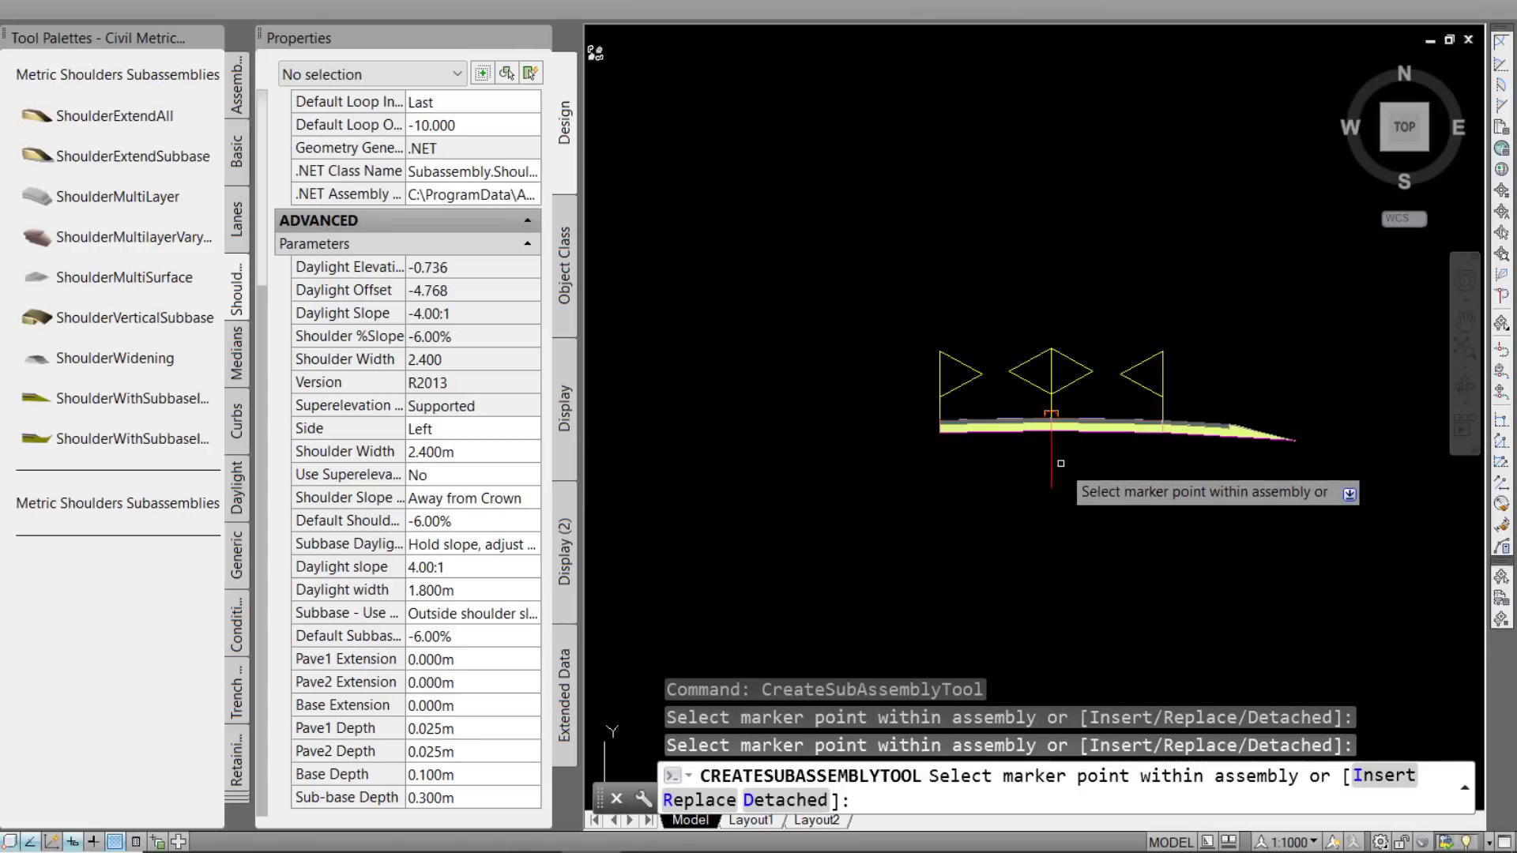
# - Attach the same shoulder subassembly, with its side set to Left, to the top outer edge of the left lane
pyautogui.scroll(4, 1023, 448)
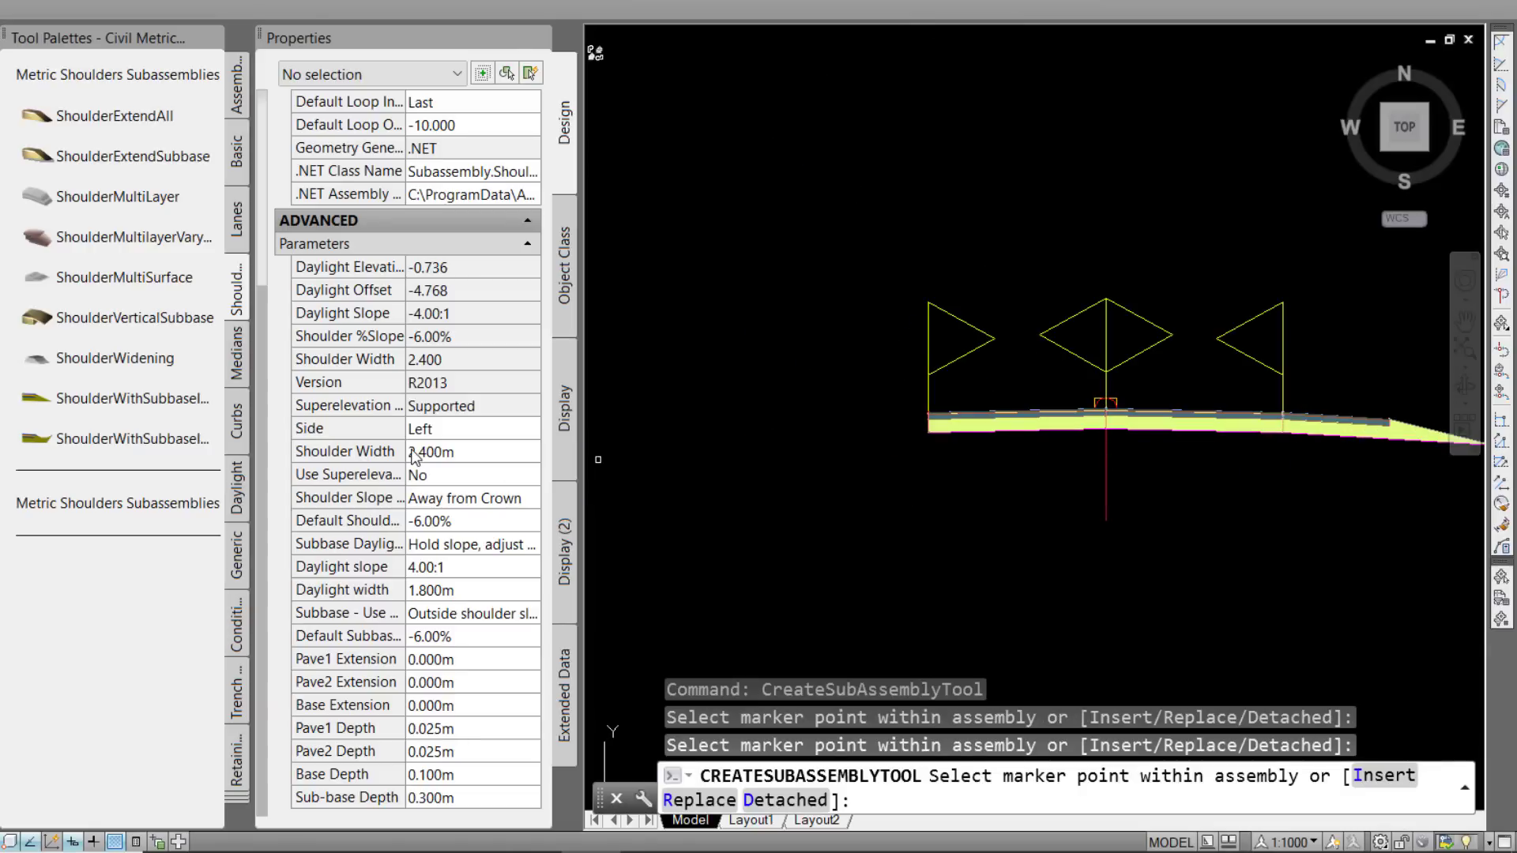
pyautogui.click(455, 431)
pyautogui.click(454, 433)
pyautogui.click(455, 432)
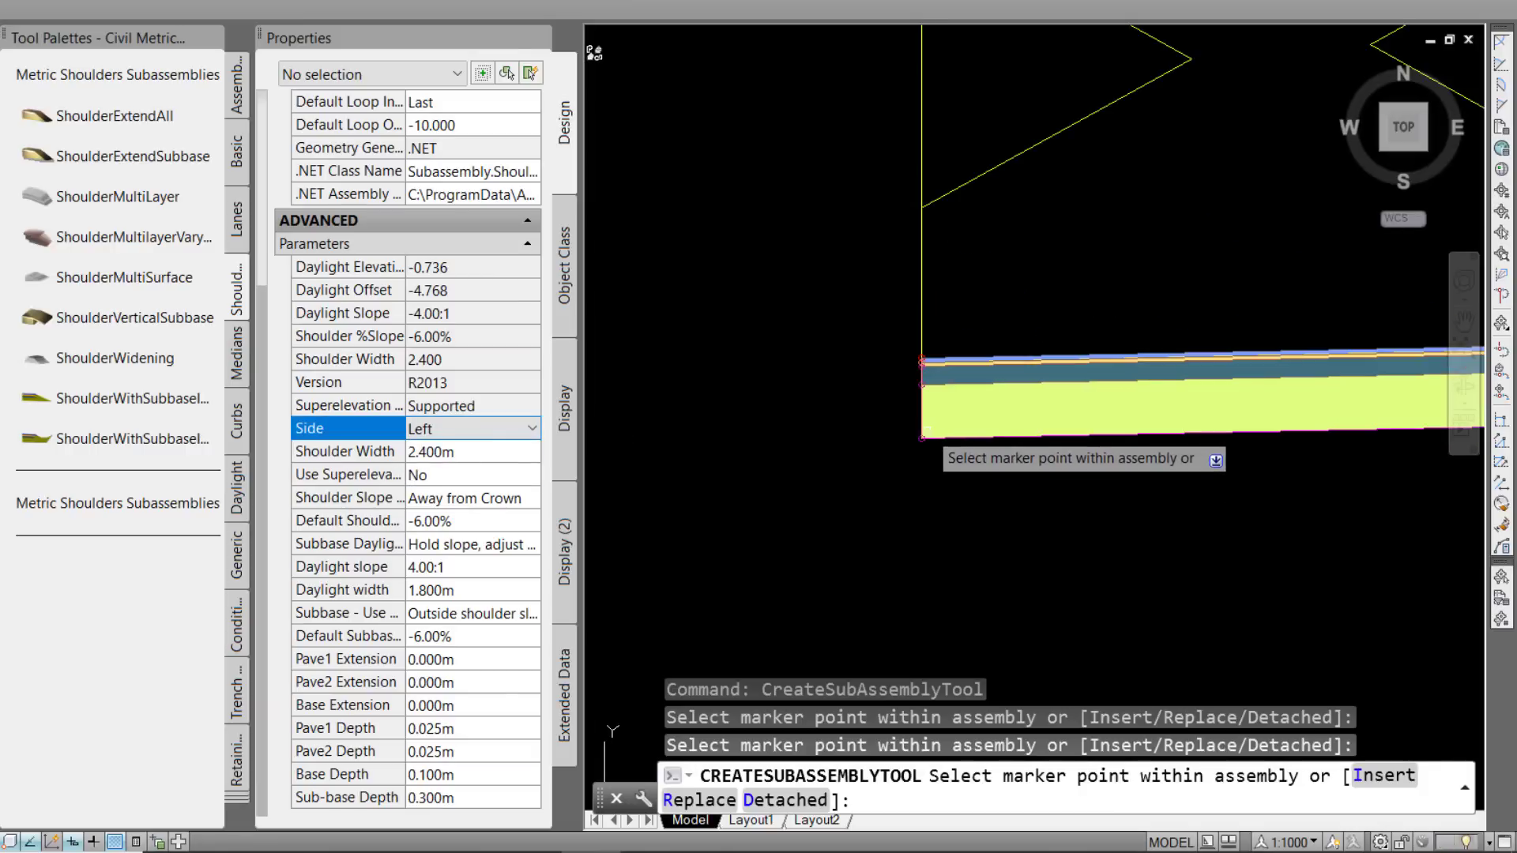
pyautogui.scroll(5, 923, 433)
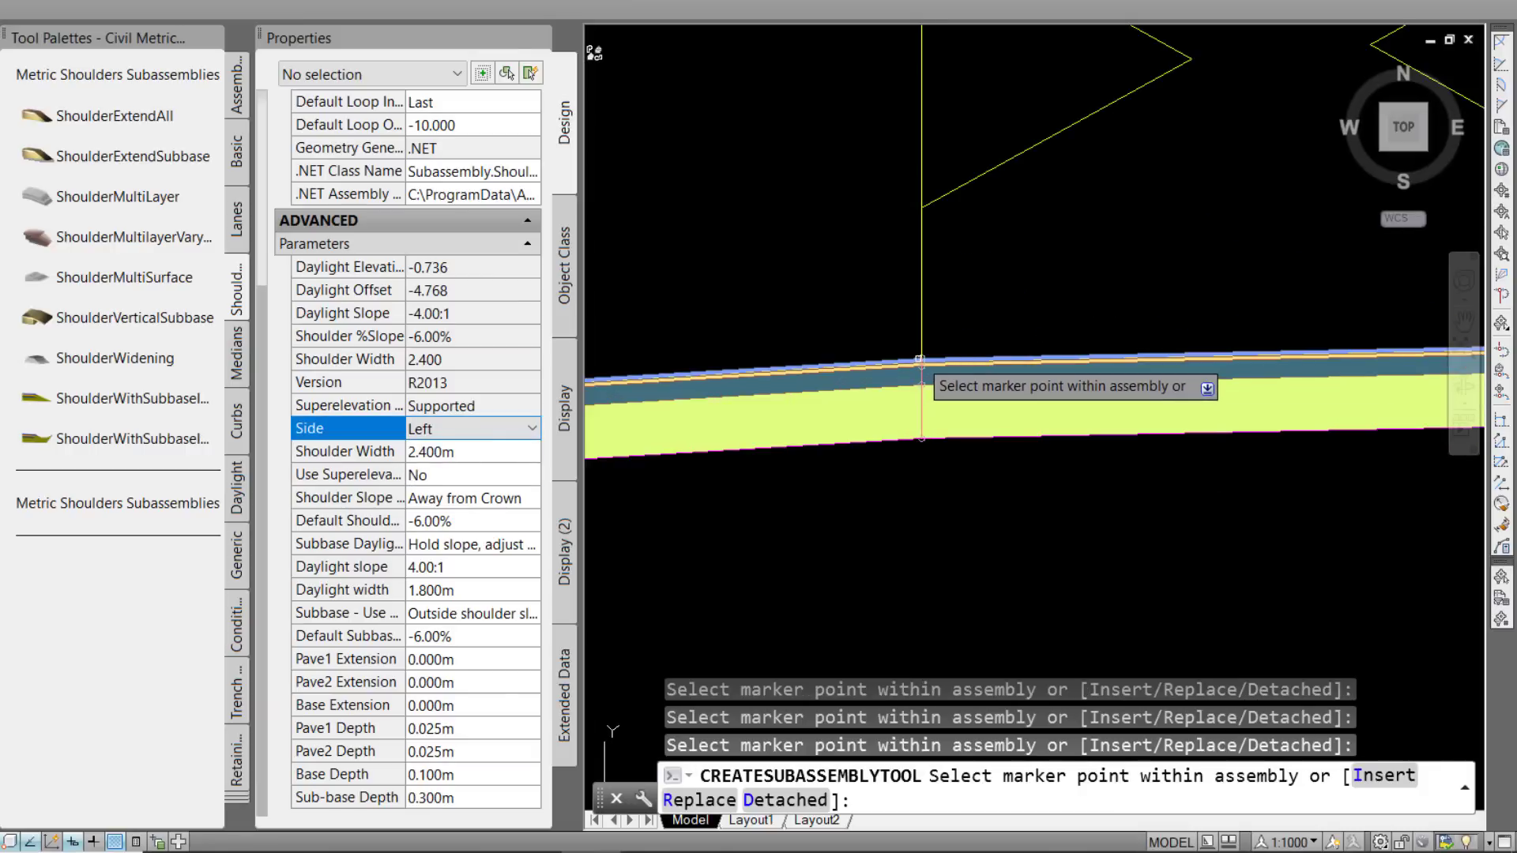
pyautogui.scroll(-5, 908, 415)
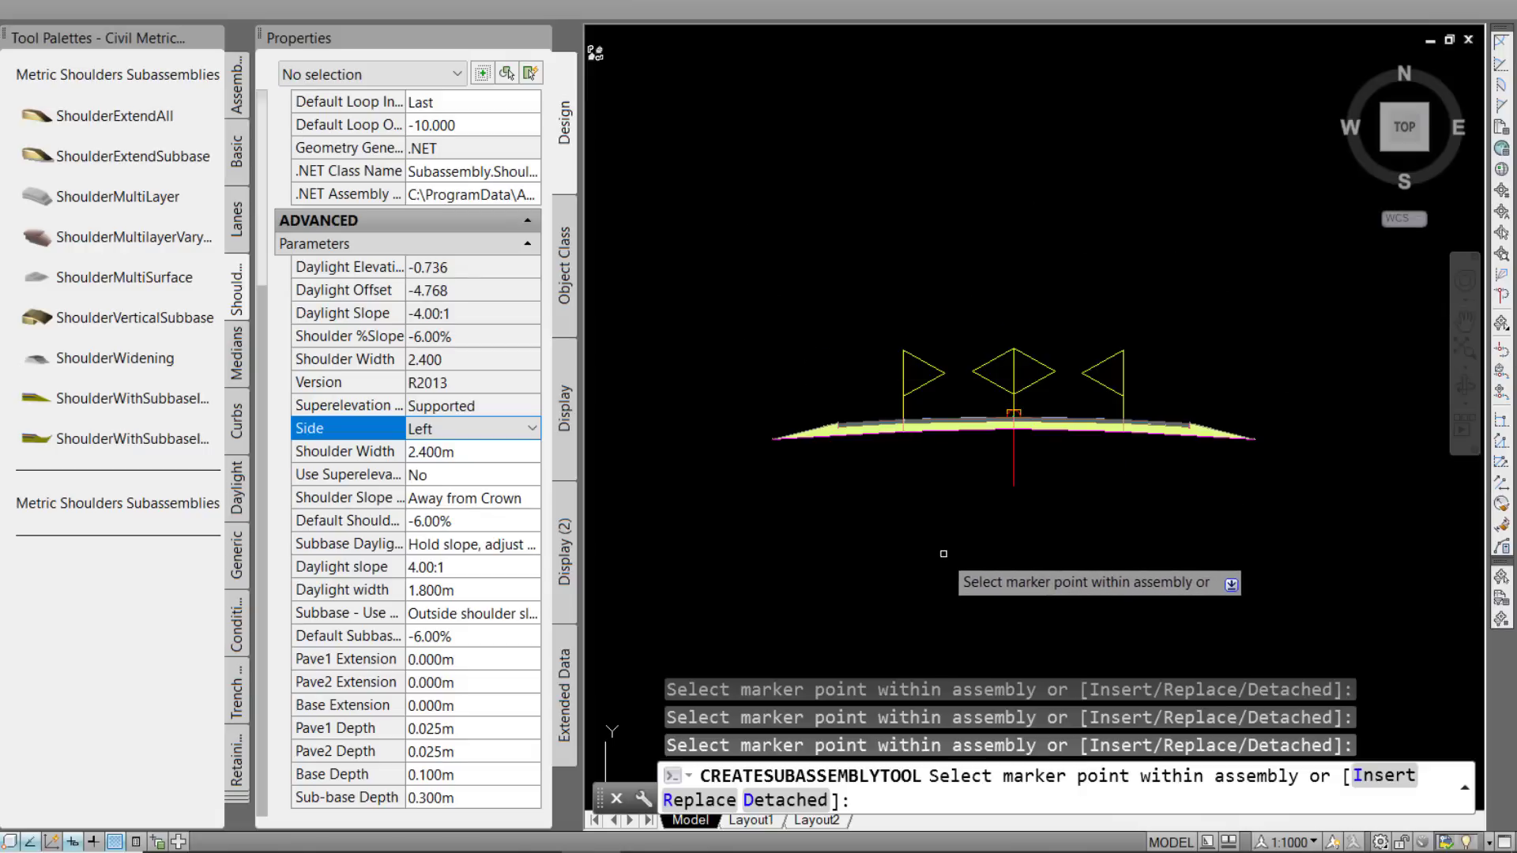
# - Start a DaylightBench subassembly with cut and fill slopes of 0.45:1 and a bench width of 1 m
pyautogui.click(237, 489)
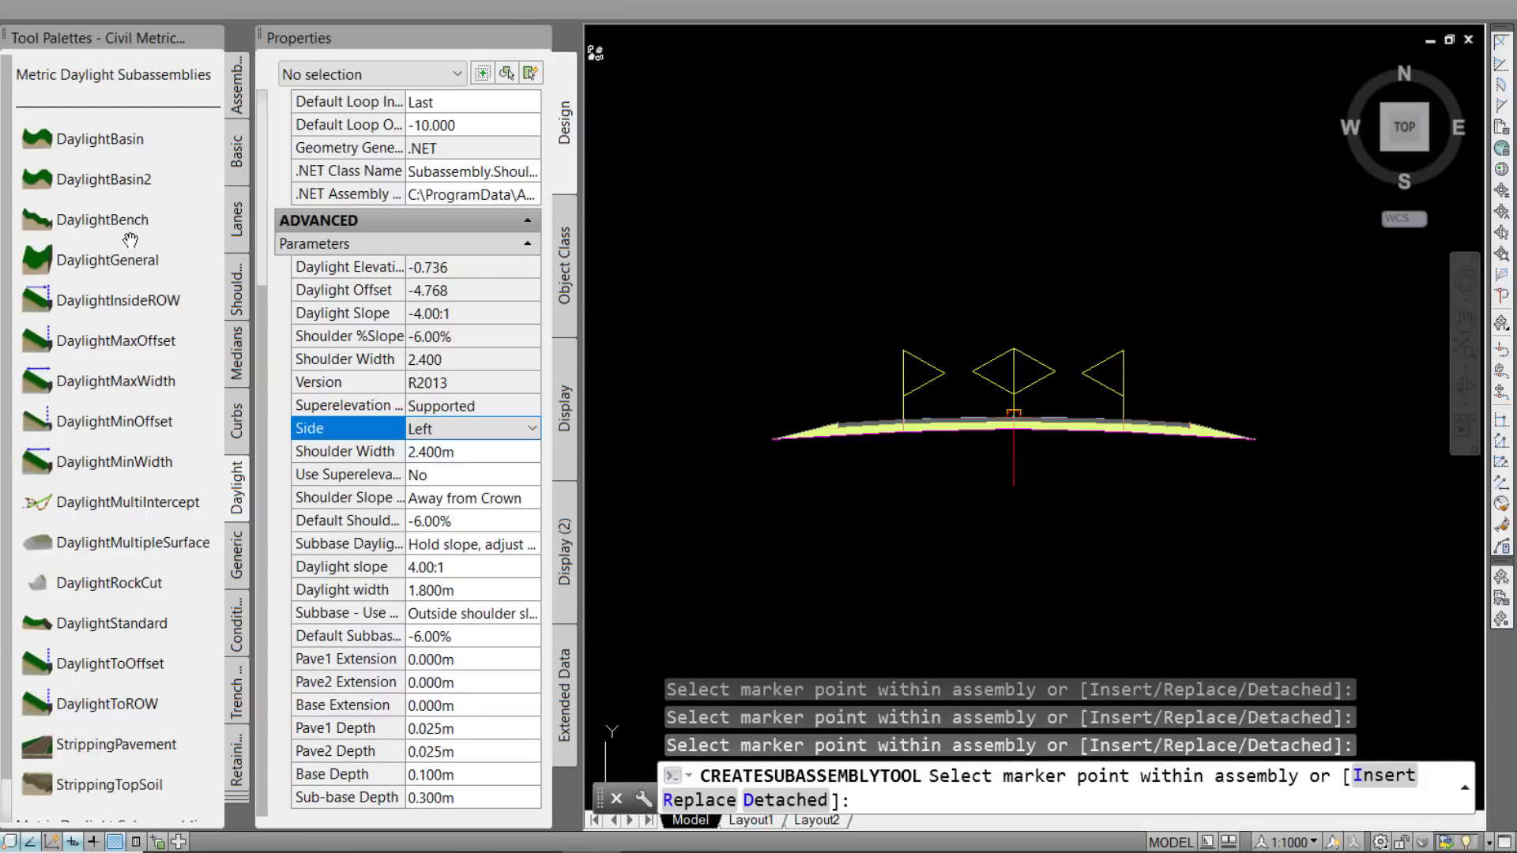
pyautogui.click(103, 220)
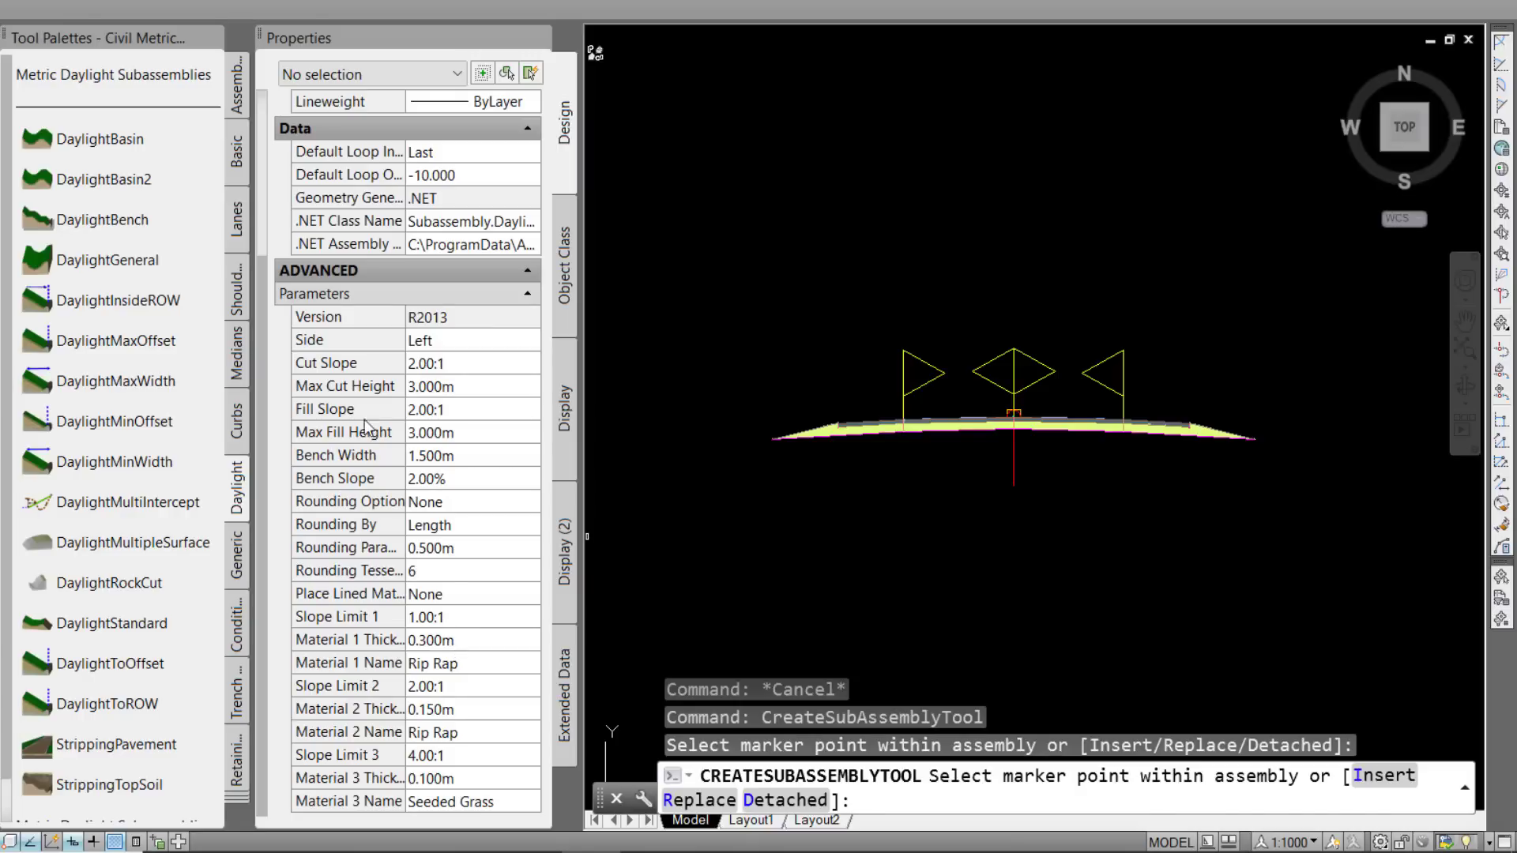
pyautogui.click(428, 361)
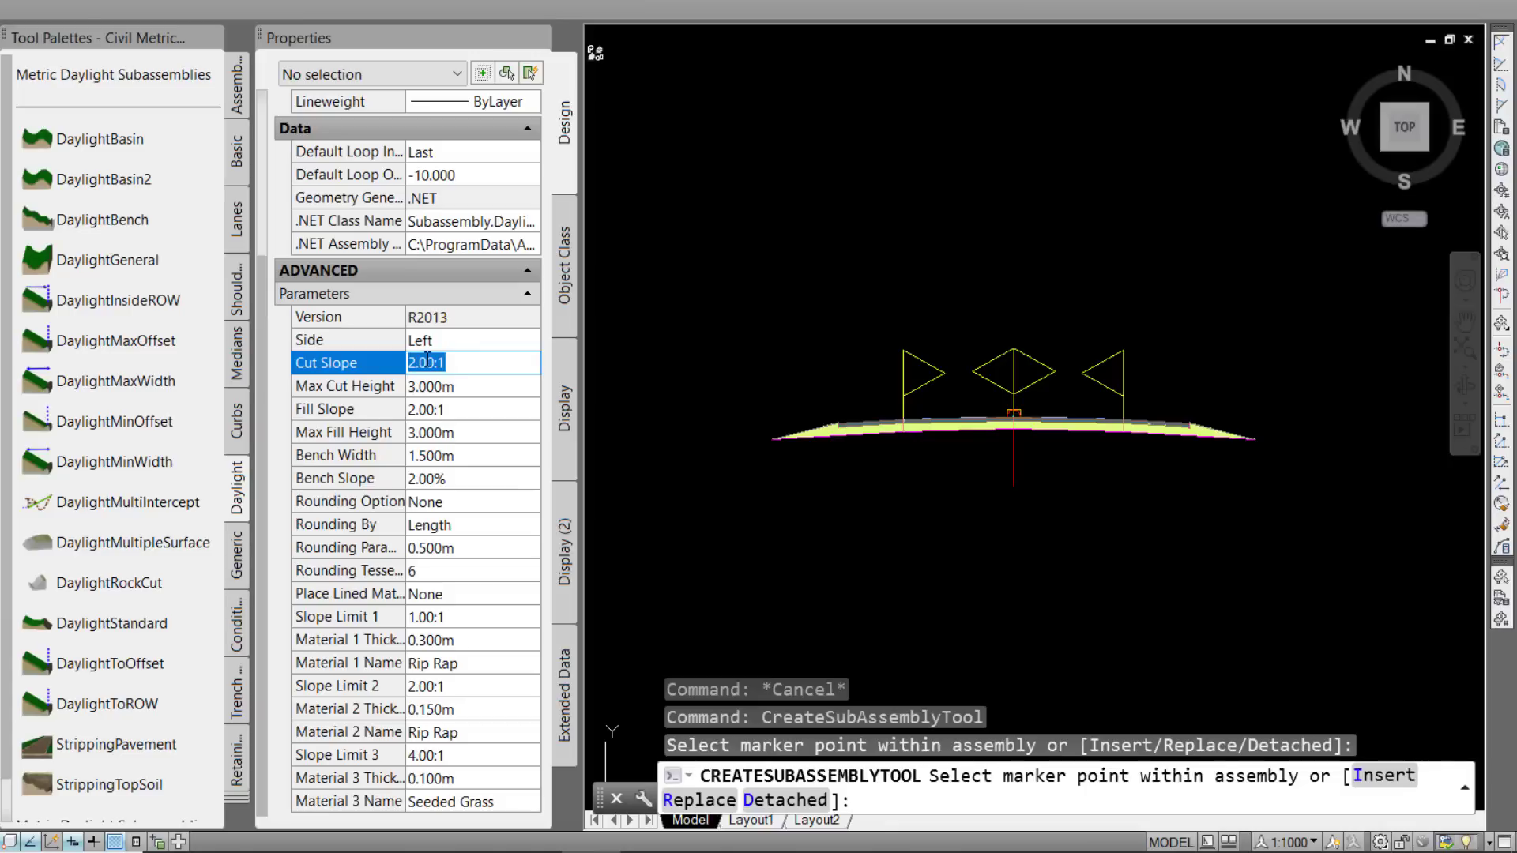
pyautogui.press('Tab')
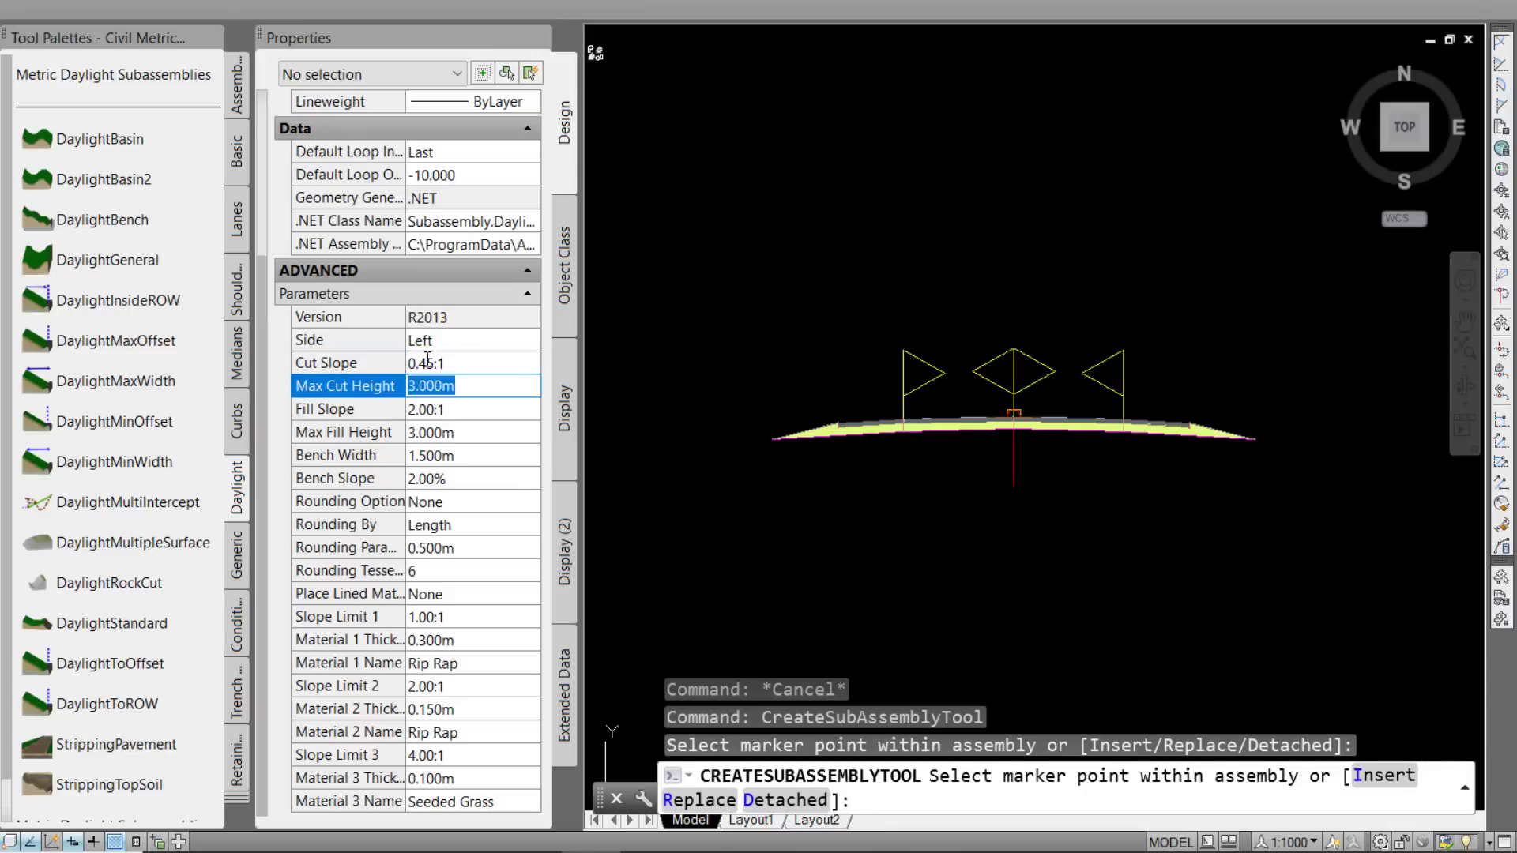
pyautogui.click(413, 409)
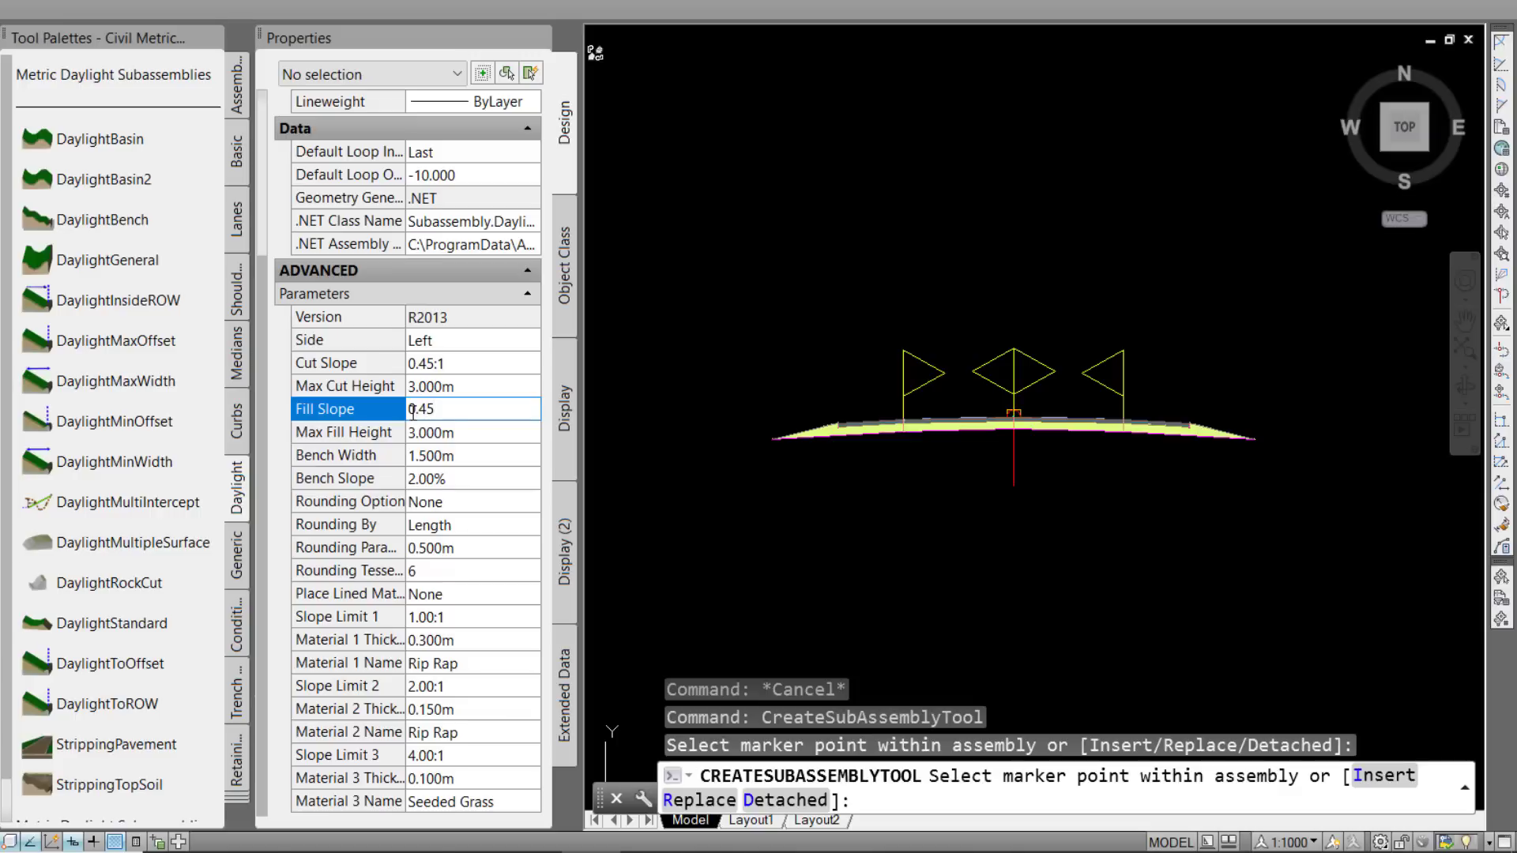
pyautogui.press('Tab')
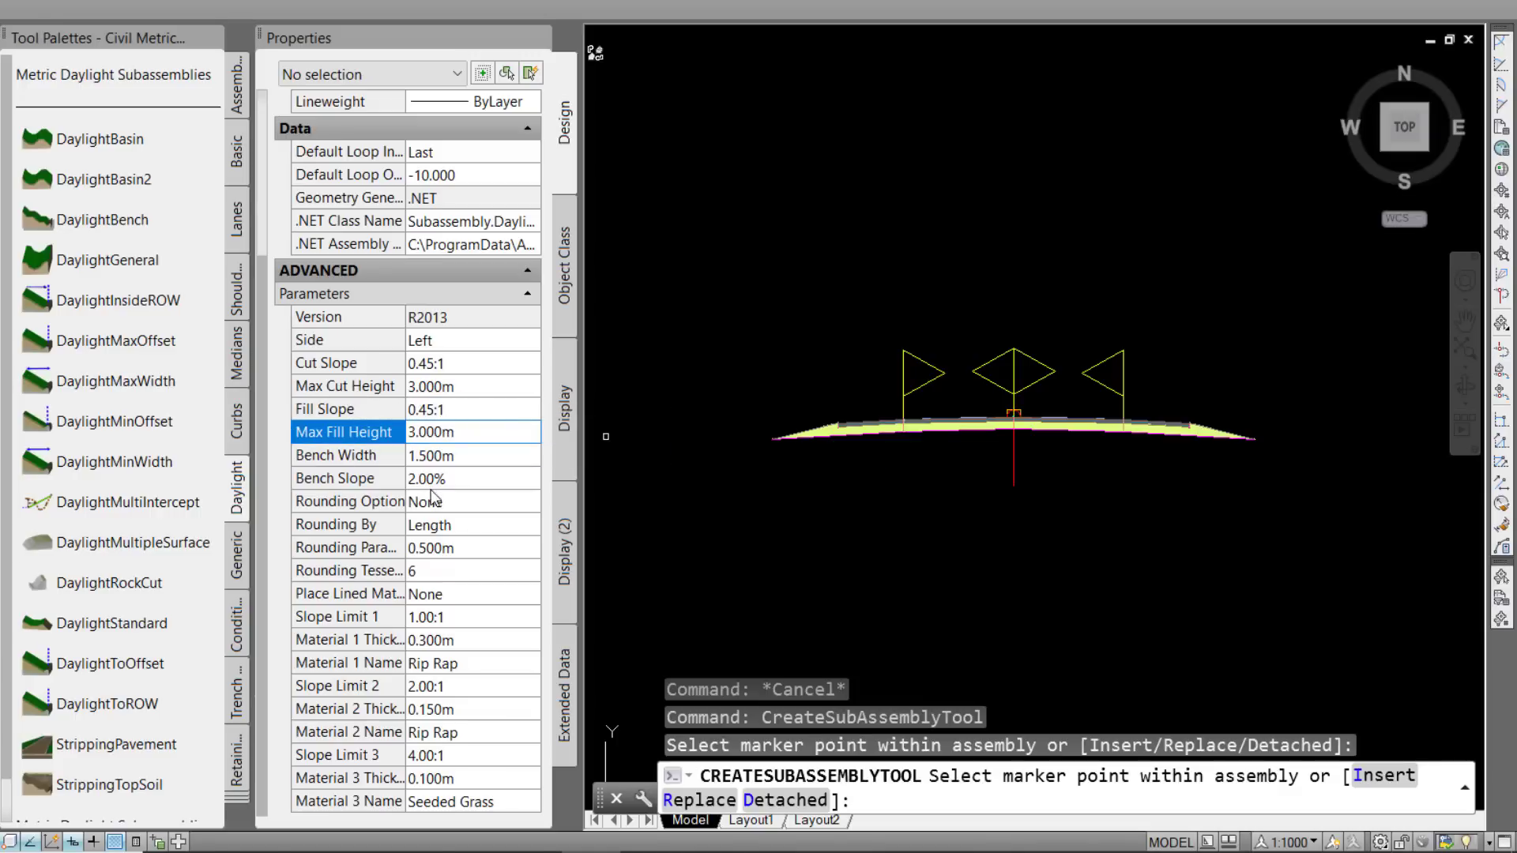
pyautogui.press('Tab')
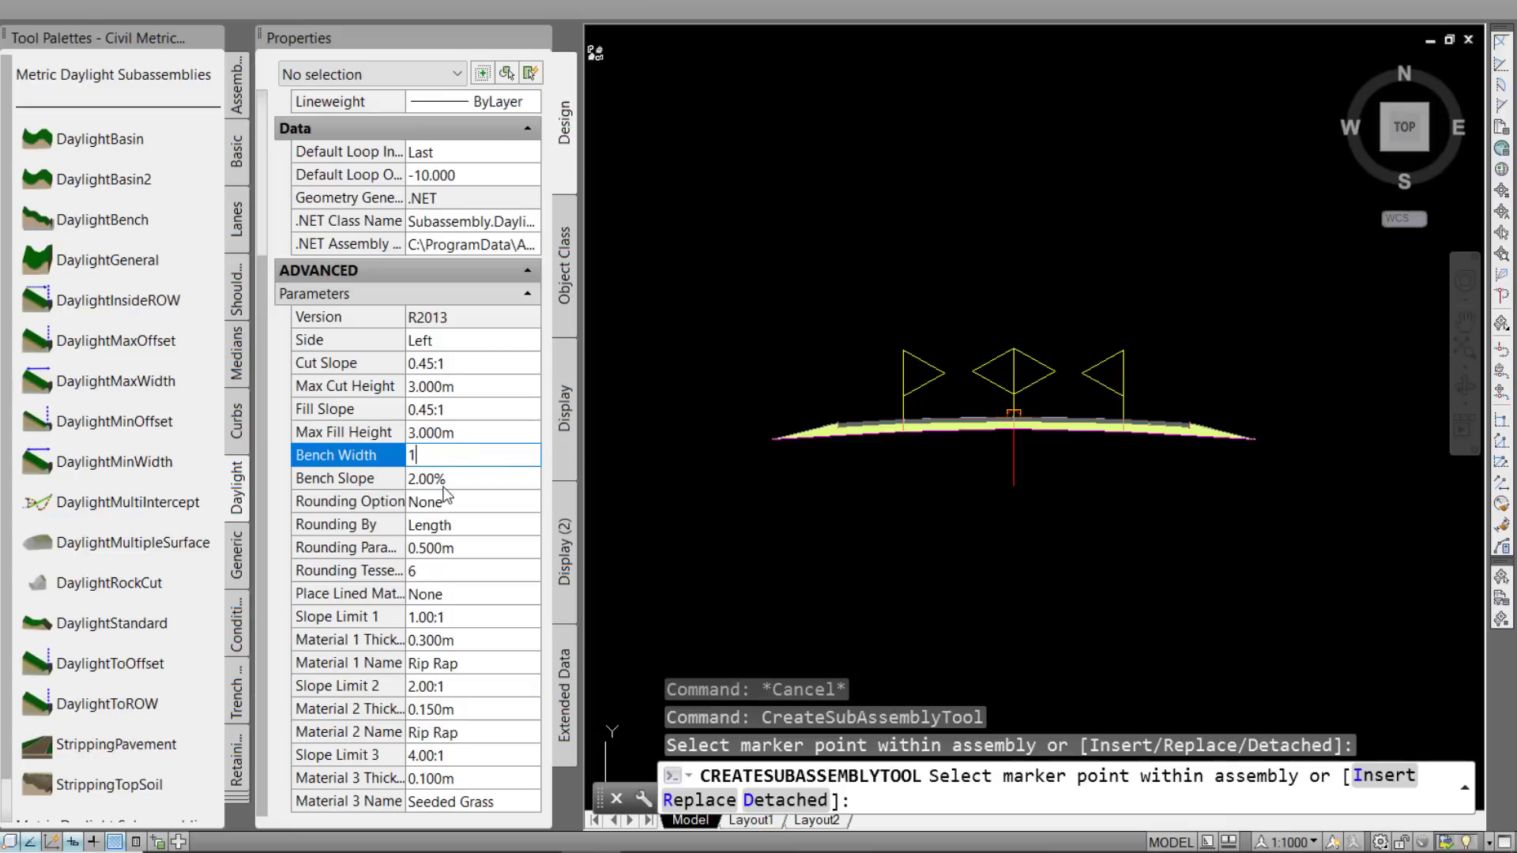
pyautogui.press('Tab')
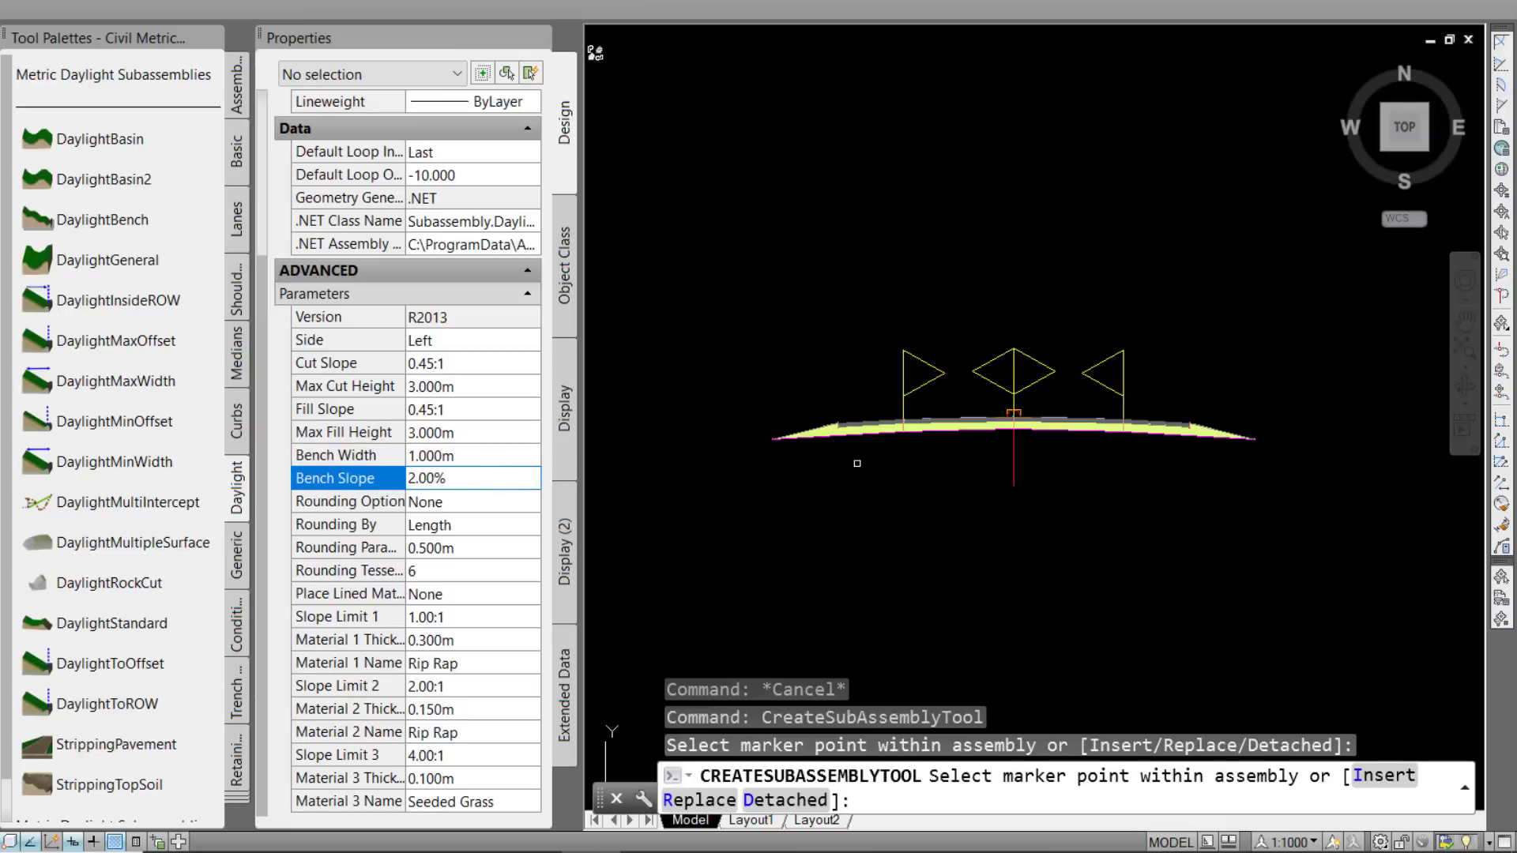
# - Set the daylight bench's side to Right and attach it to the outer tip of the right shoulder
pyautogui.click(448, 344)
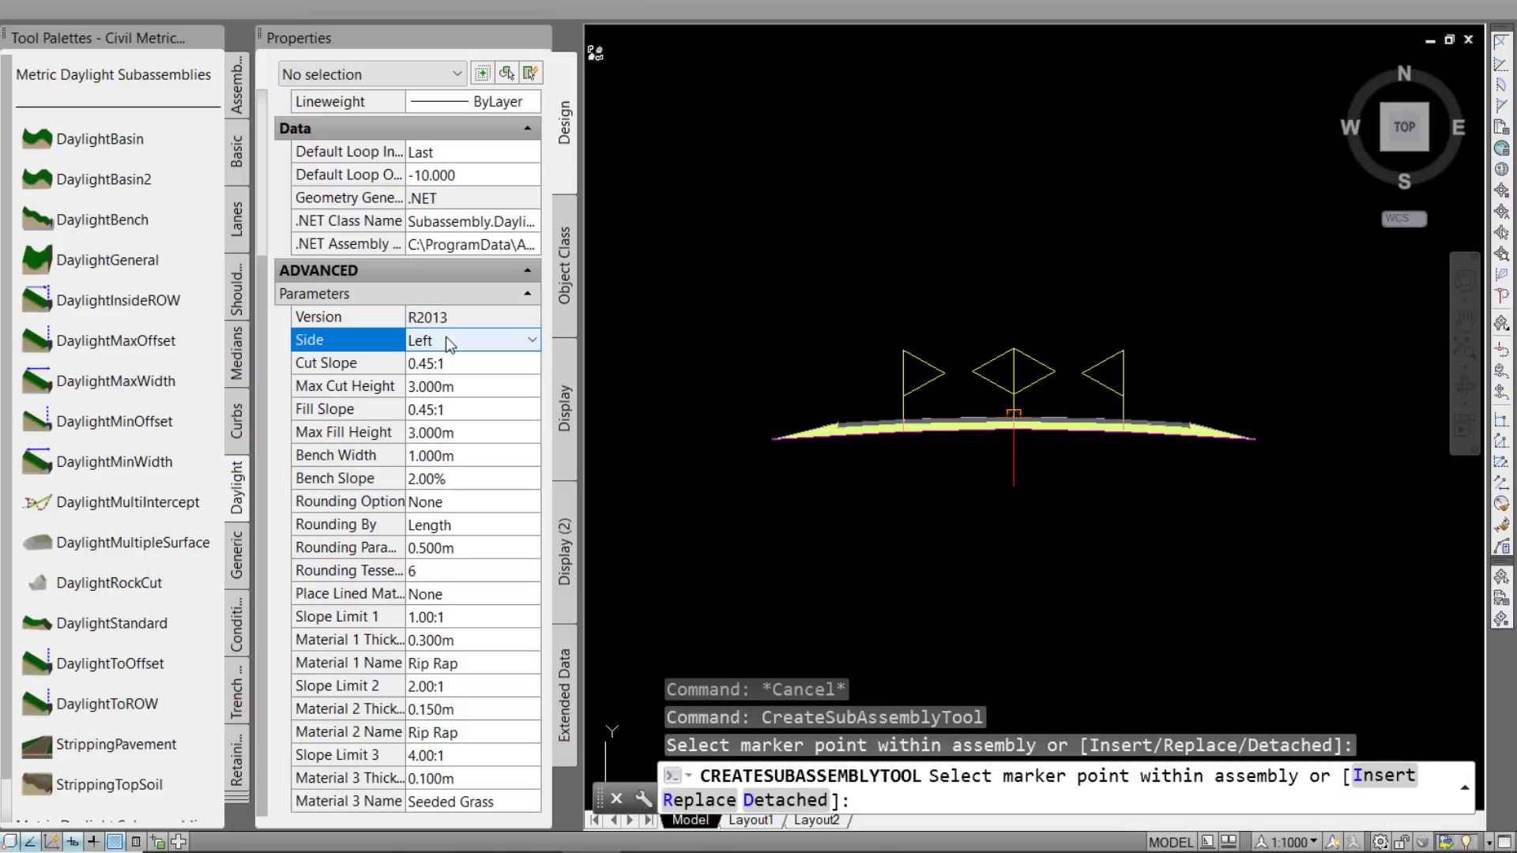
pyautogui.click(448, 345)
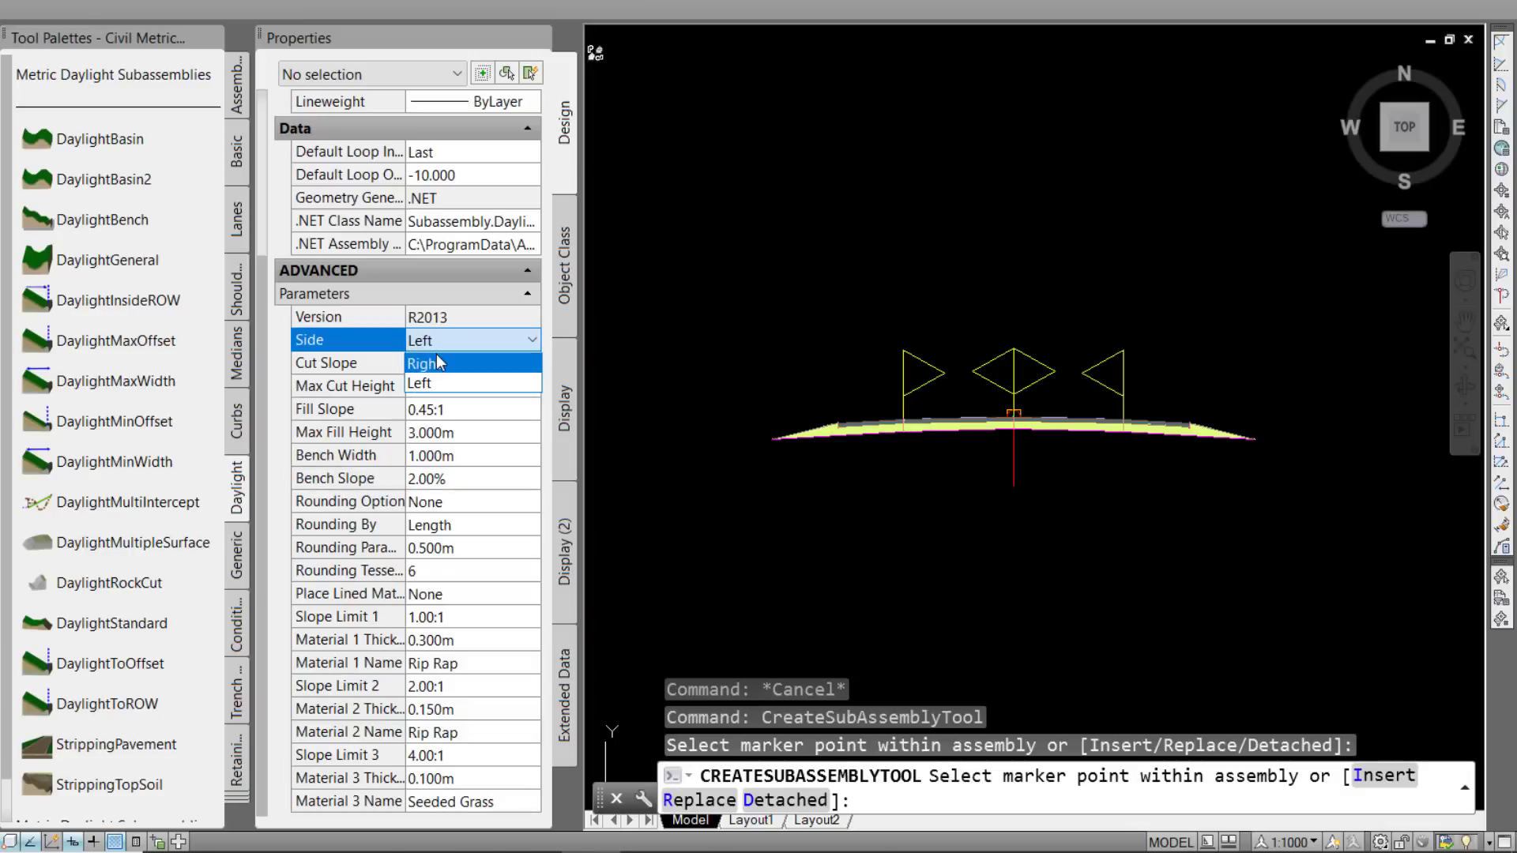
pyautogui.click(438, 363)
pyautogui.scroll(4, 1356, 478)
pyautogui.scroll(4, 1355, 478)
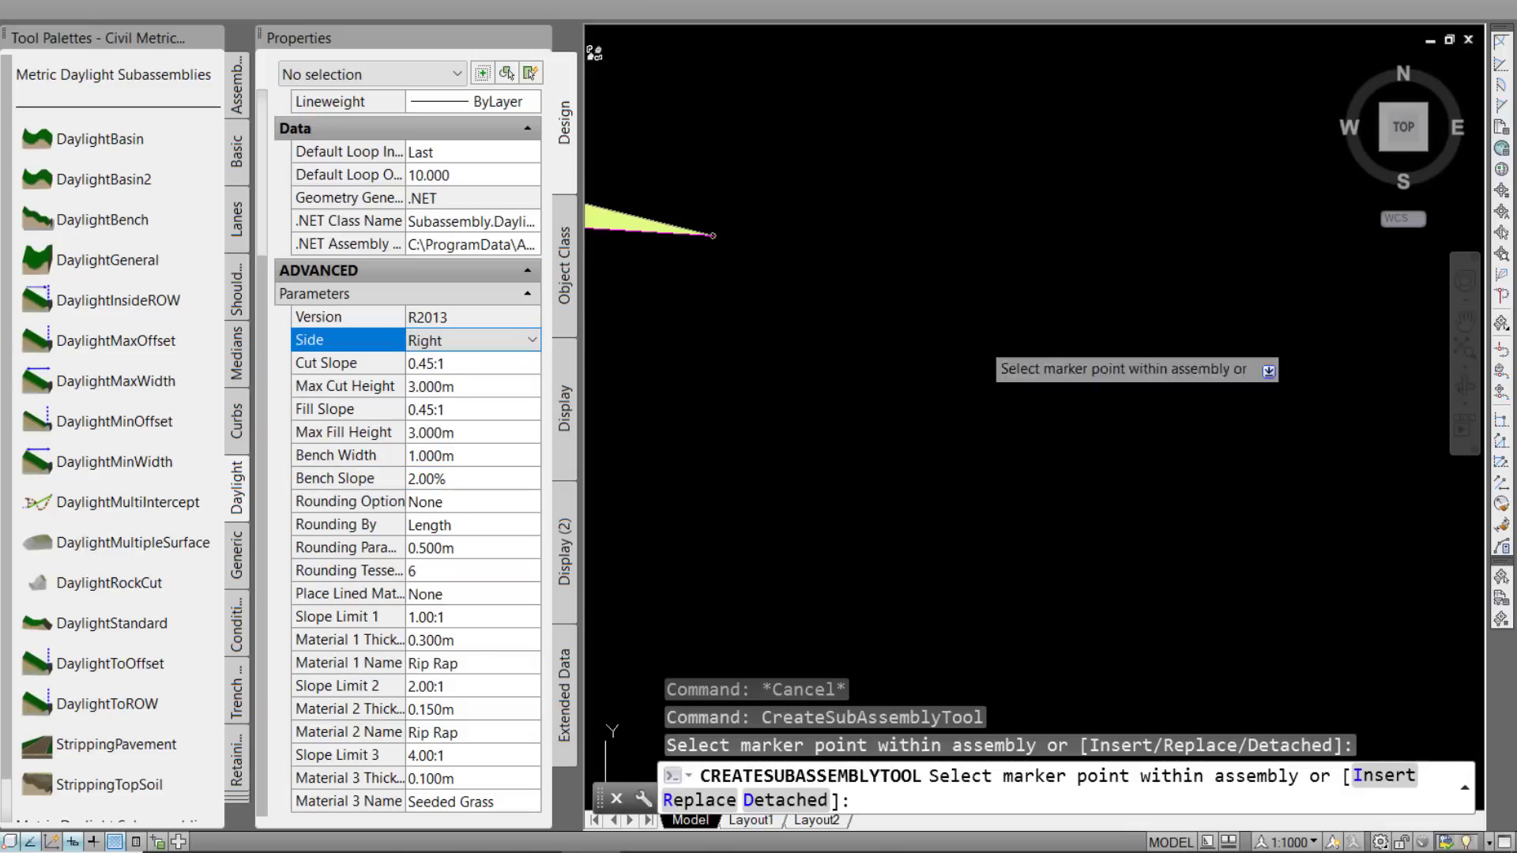
pyautogui.moveTo(711, 245); pyautogui.dragTo(891, 380, button='middle')
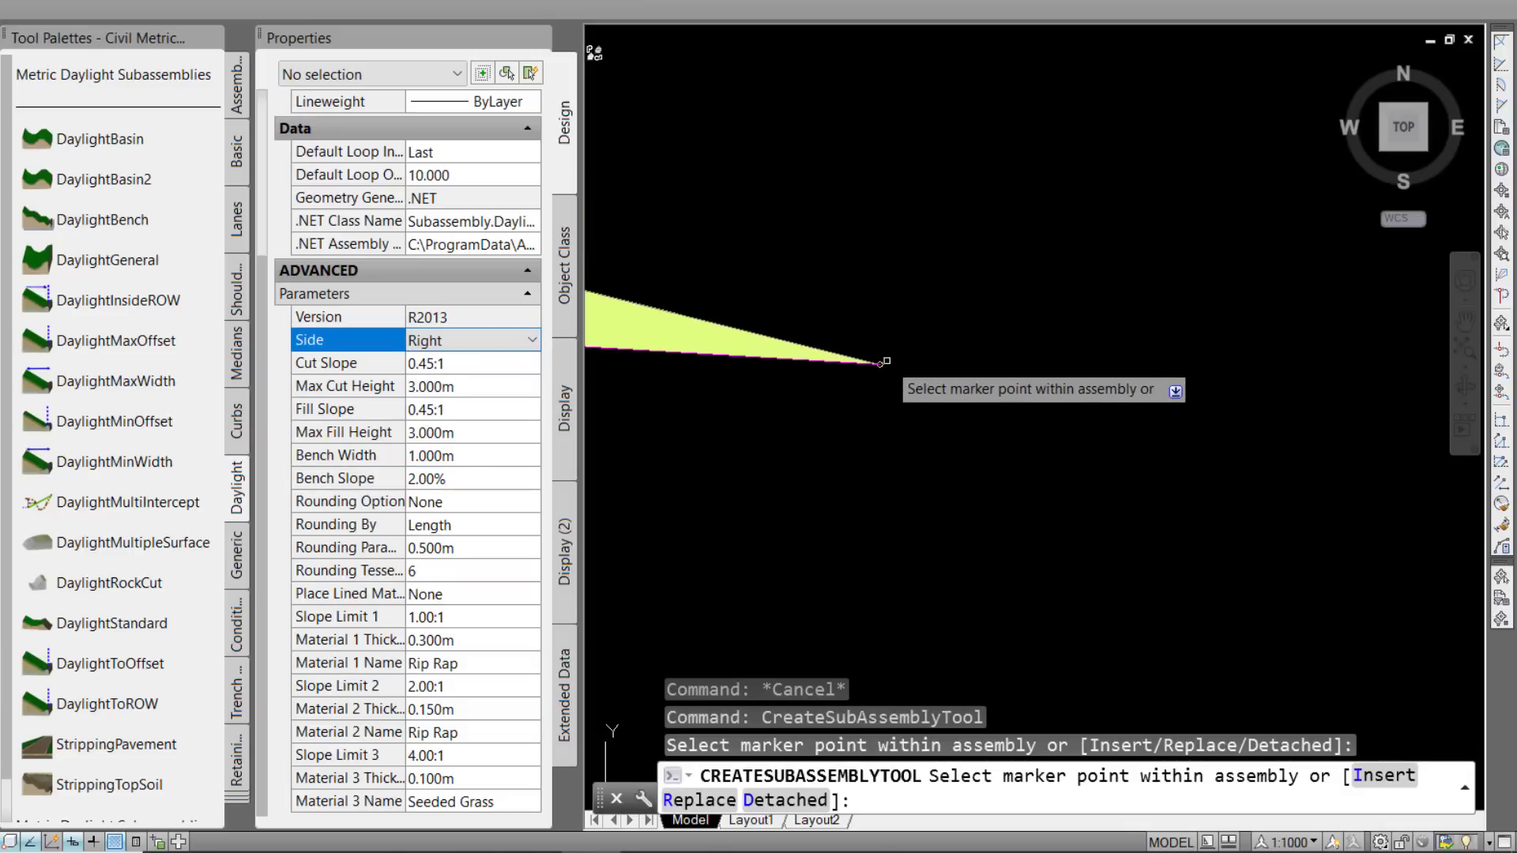
pyautogui.click(885, 363)
pyautogui.scroll(-3, 979, 372)
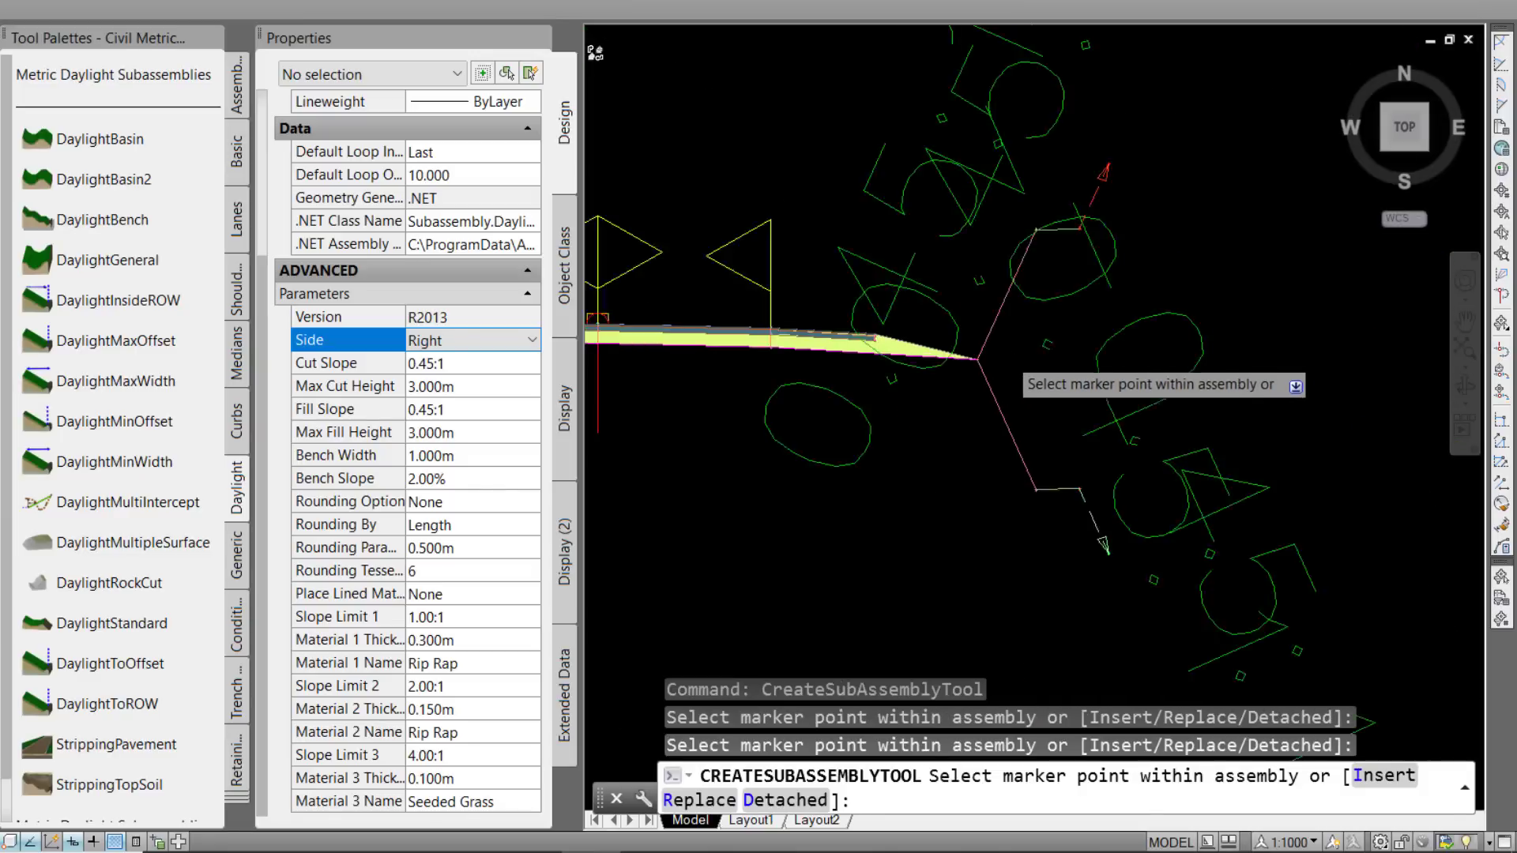
# - Set the side to Left and attach a matching daylight bench to the outer tip of the left shoulder
pyautogui.click(444, 342)
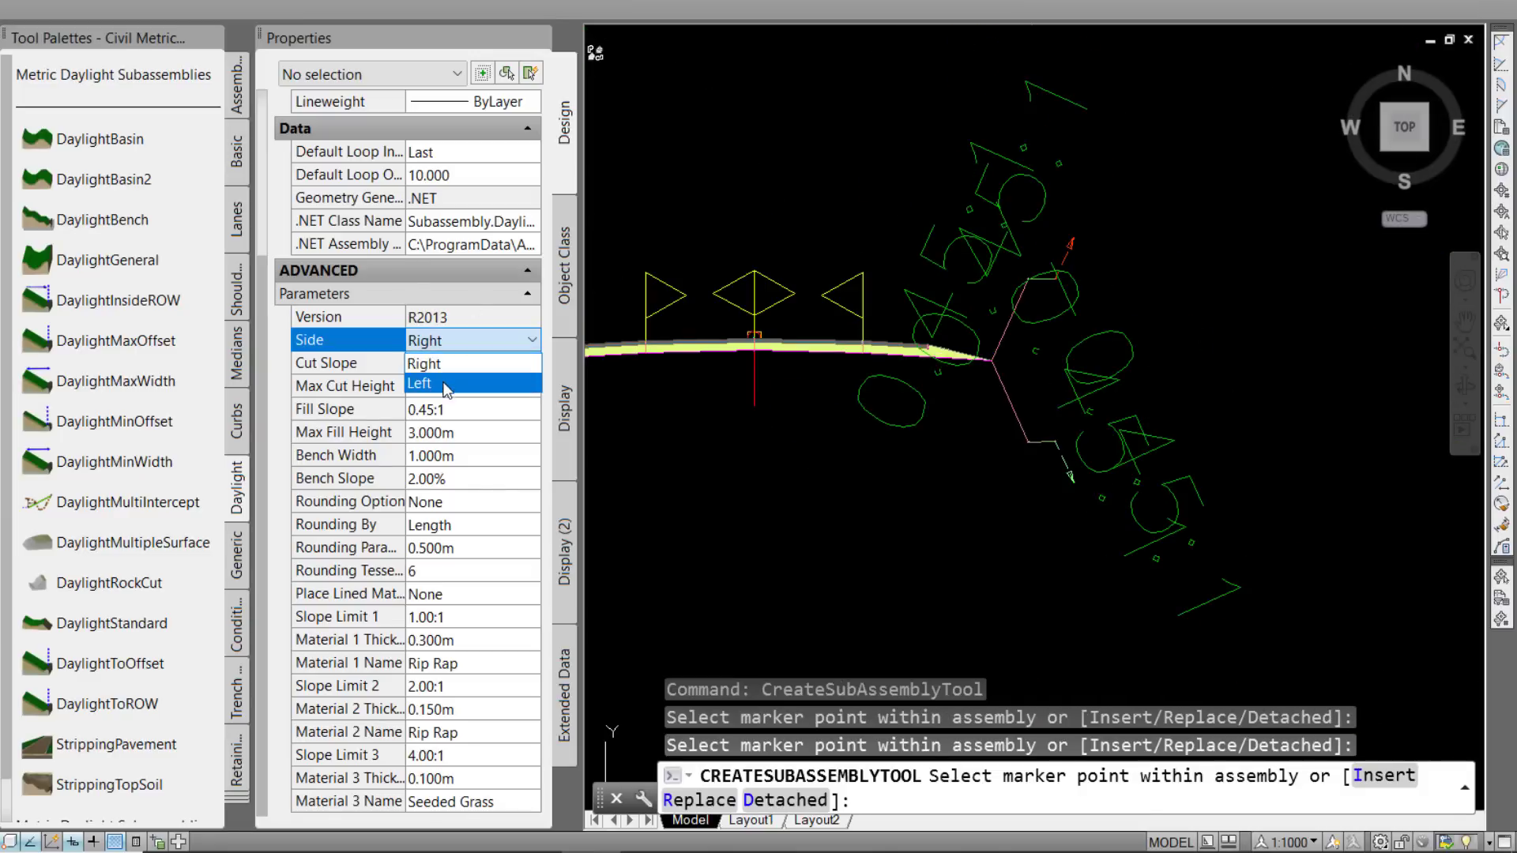
pyautogui.click(419, 383)
pyautogui.moveTo(632, 378); pyautogui.dragTo(1170, 417, button='middle')
pyautogui.scroll(5, 953, 371)
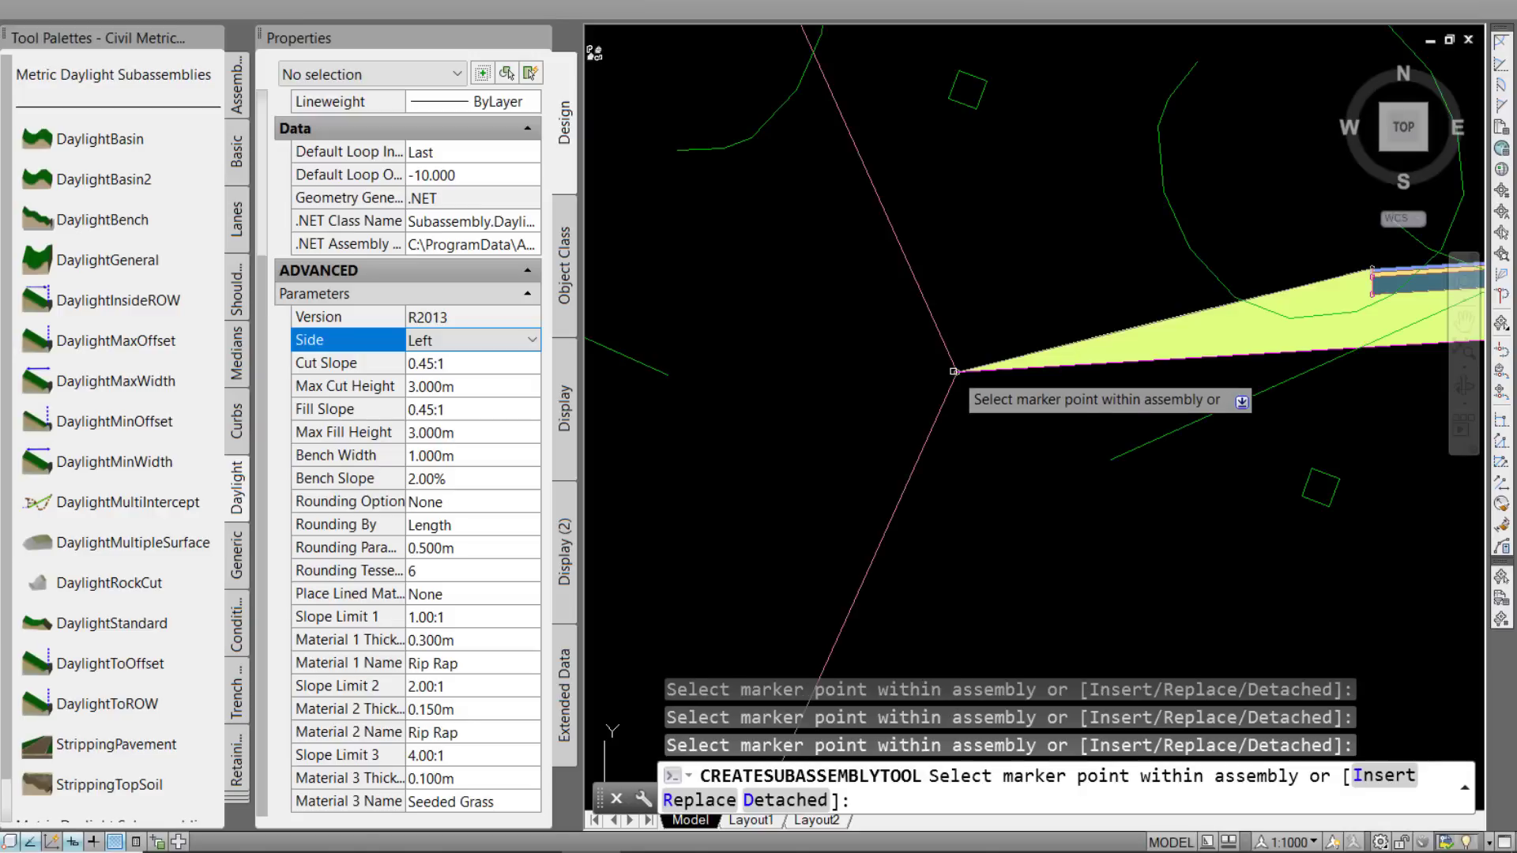
pyautogui.scroll(-5, 919, 392)
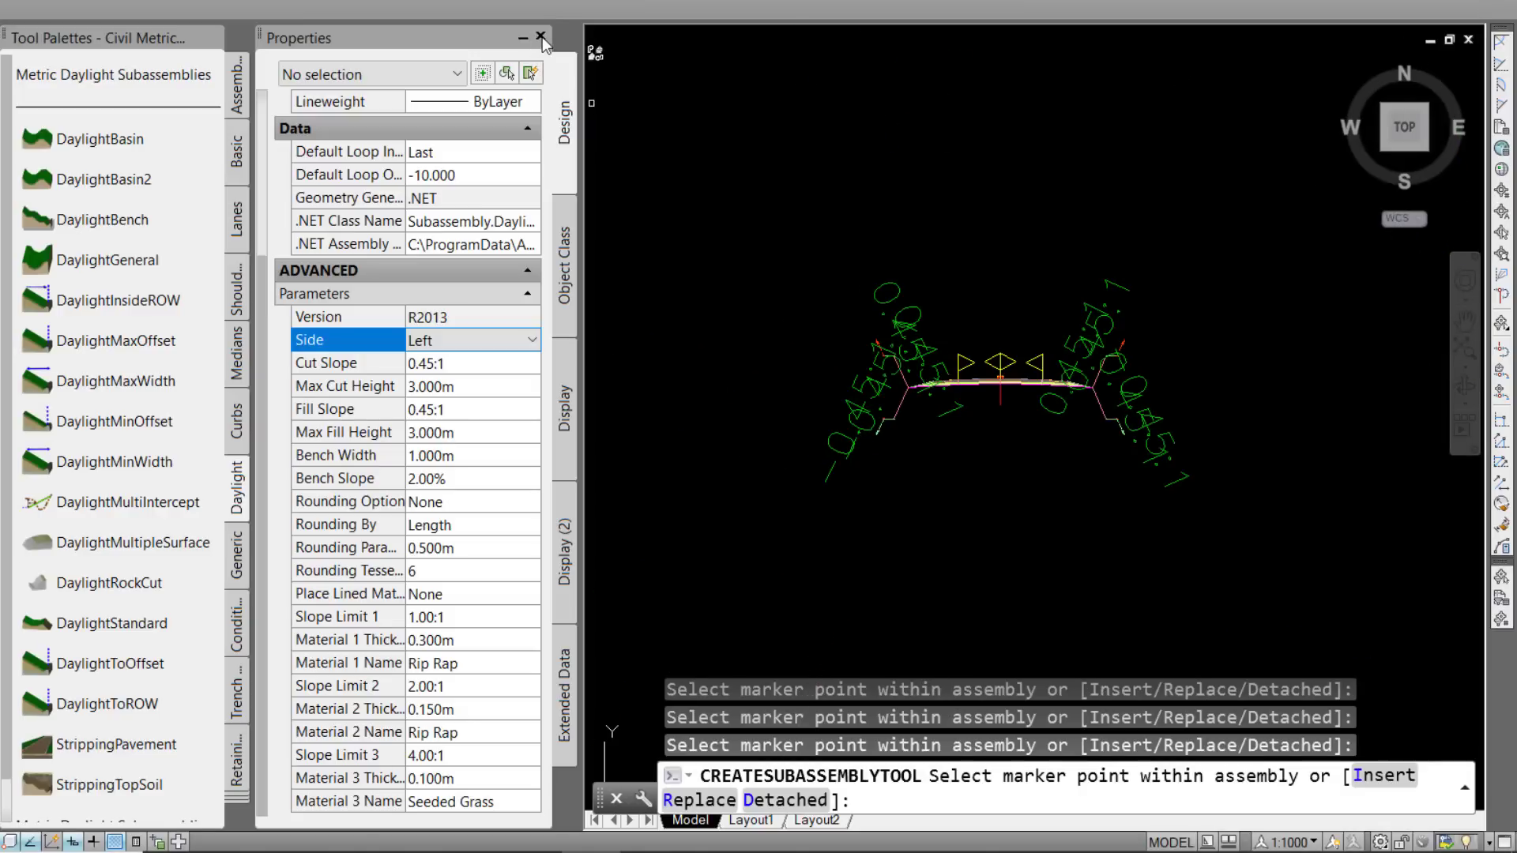
# - End subassembly placement, close the properties and subassembly palettes, and leave the clean-screen display to show the whole drawing
pyautogui.click(541, 37)
pyautogui.press('Escape')
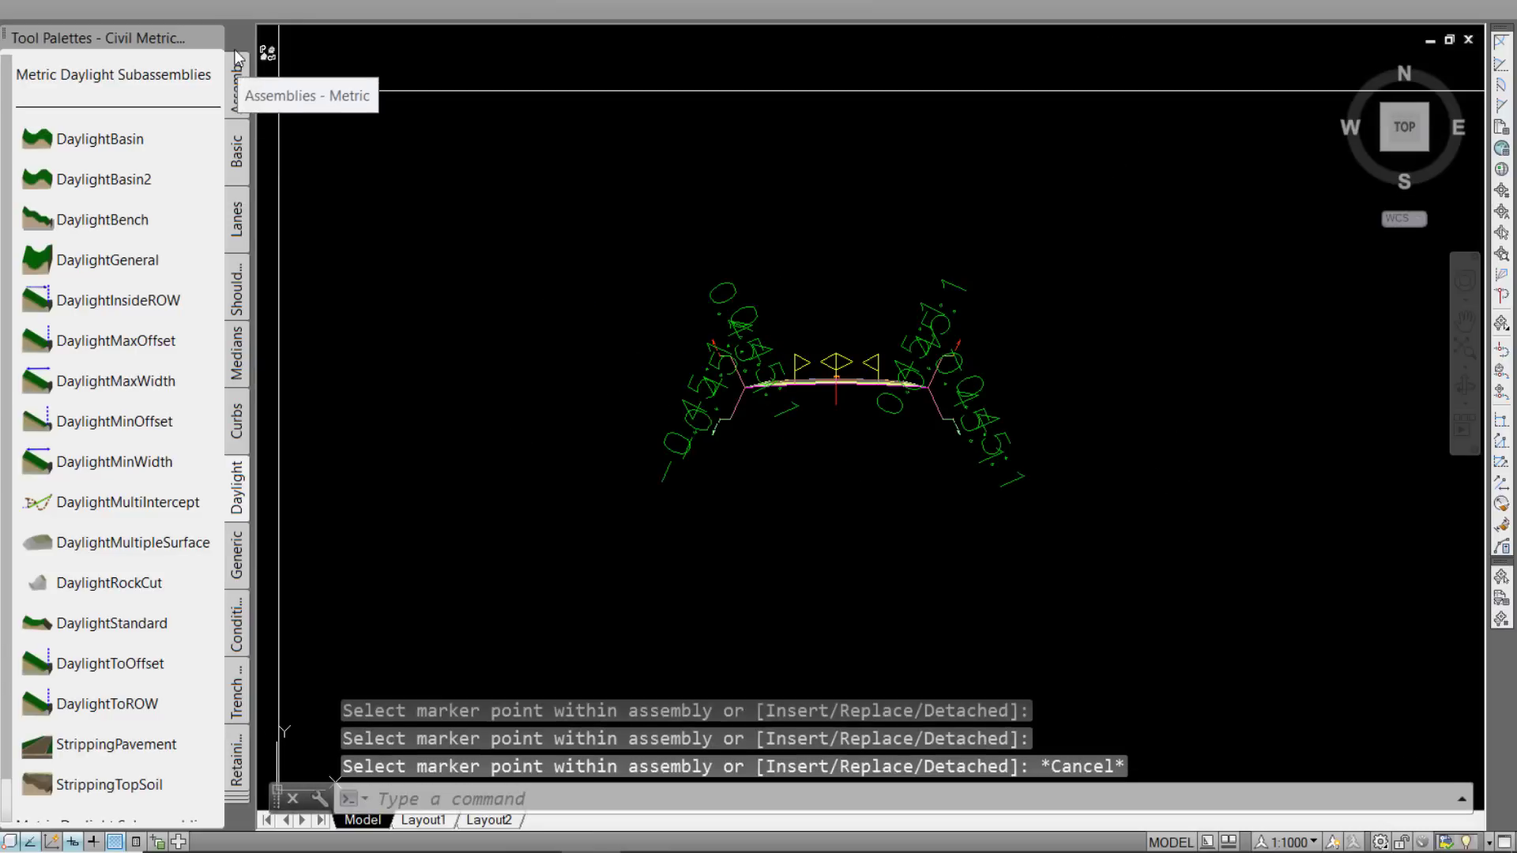
pyautogui.hotkey('ctrl', '3')
pyautogui.scroll(-5, 715, 325)
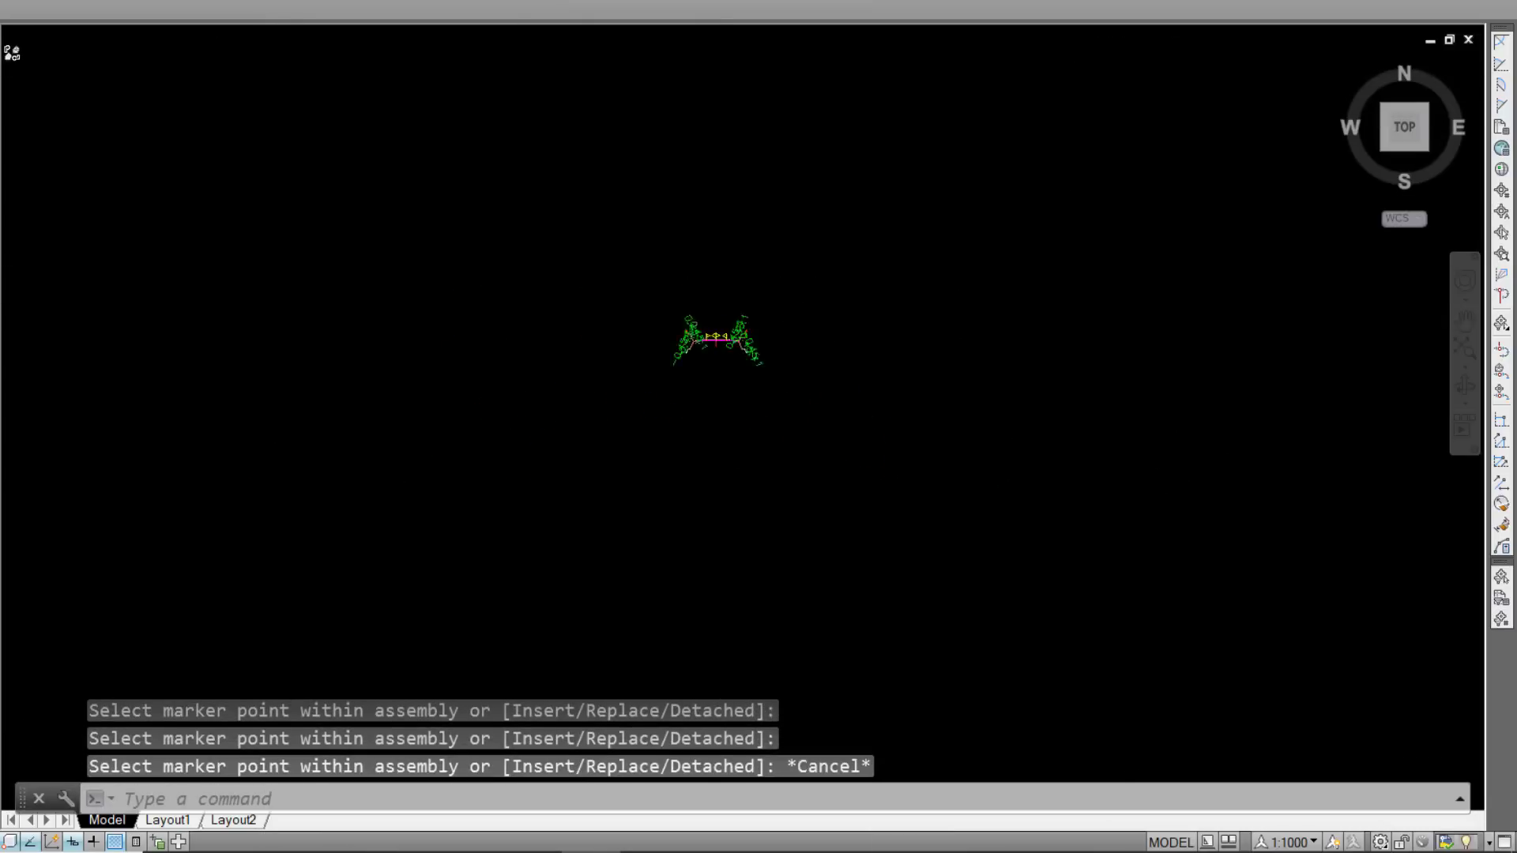
pyautogui.scroll(-3, 721, 328)
pyautogui.hotkey('ctrl', '0')
pyautogui.scroll(-5, 642, 480)
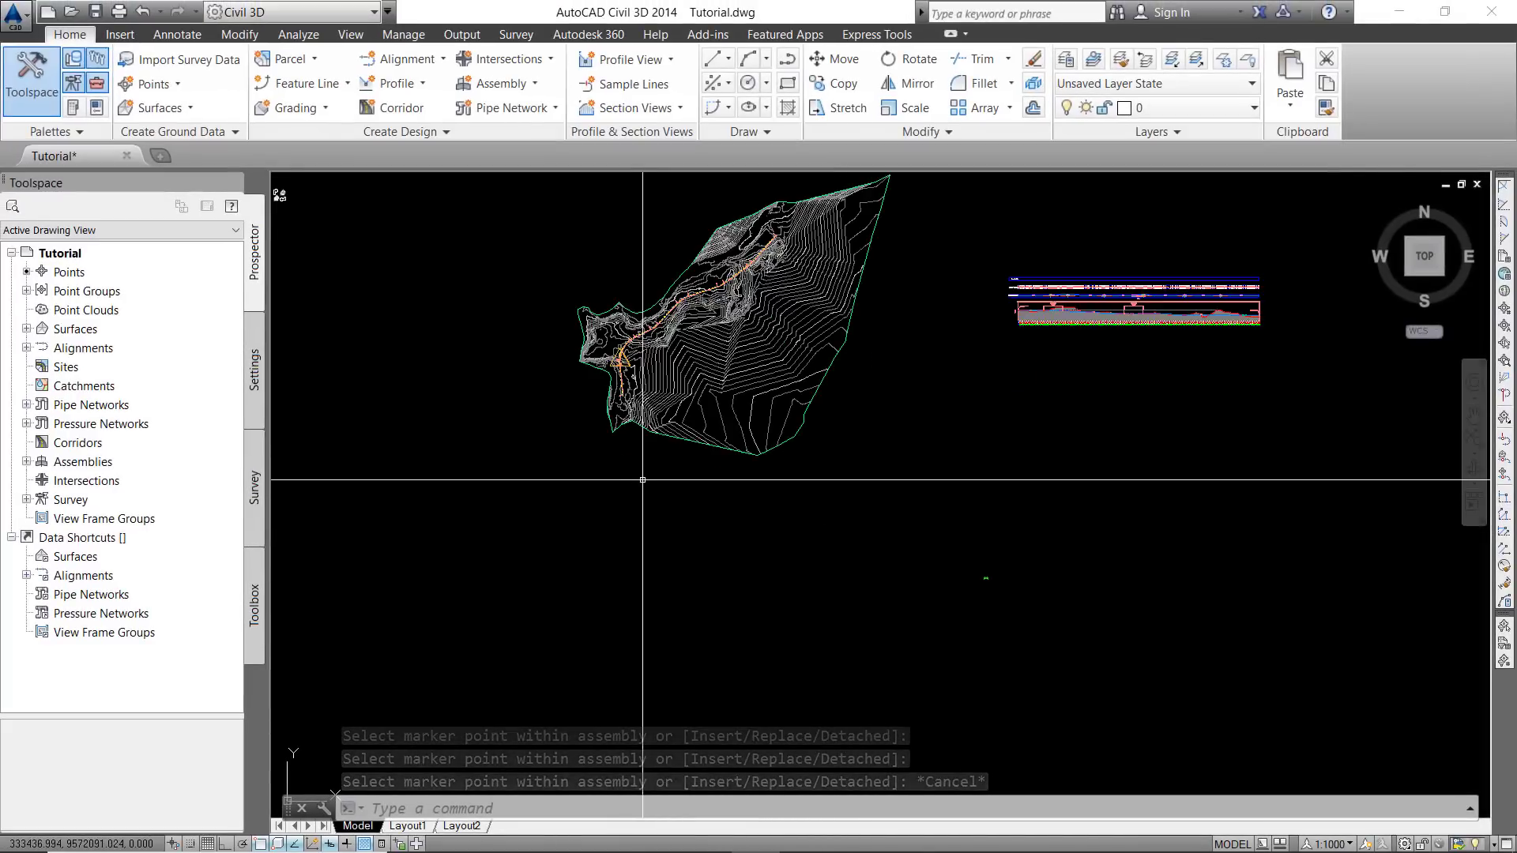
pyautogui.moveTo(900, 521); pyautogui.dragTo(849, 507, button='middle')
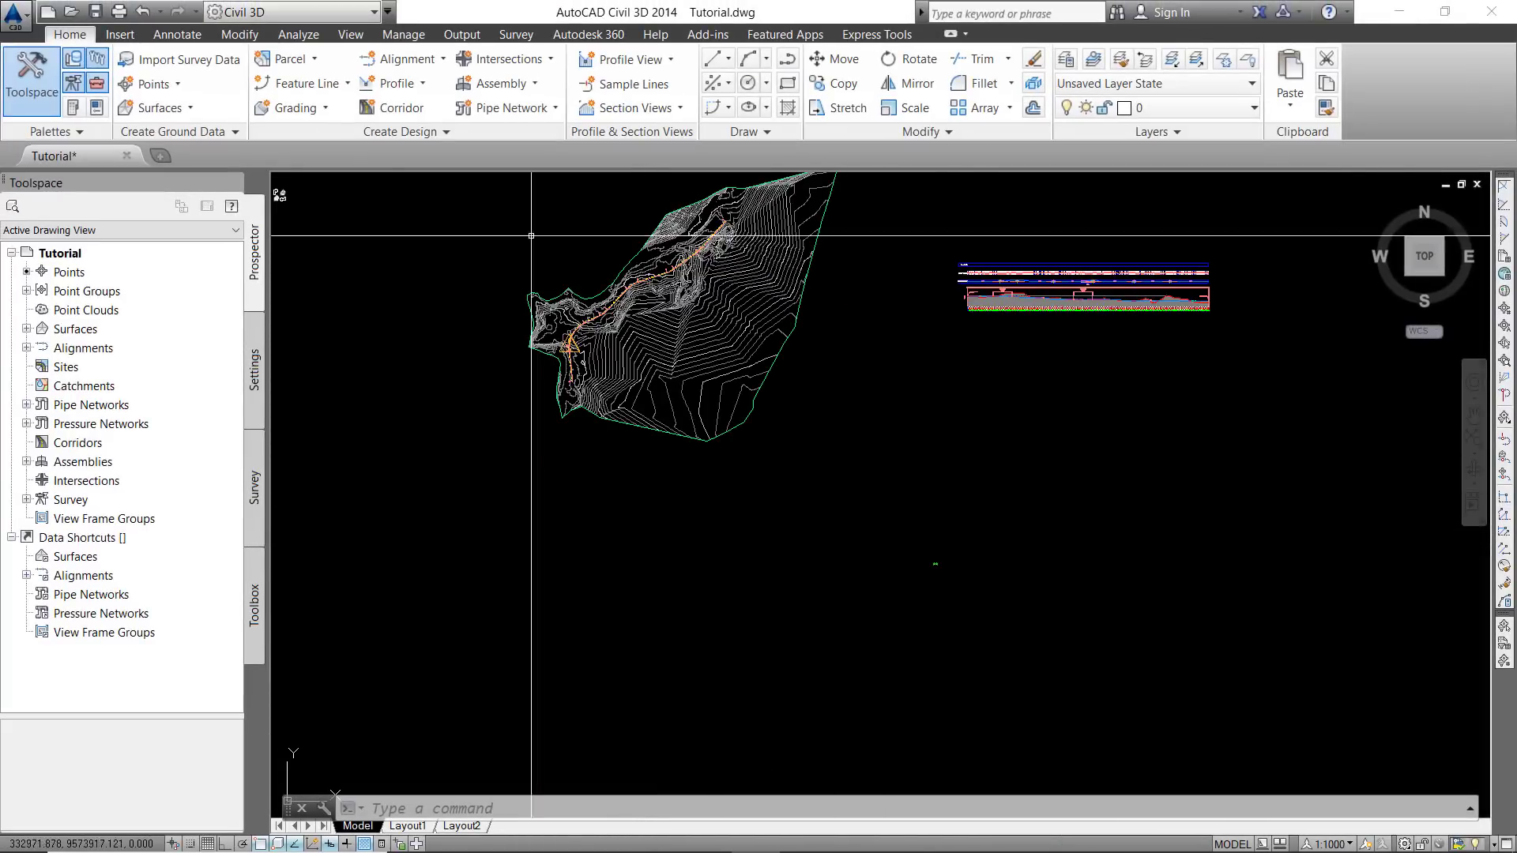
# - Create a corridor from Alignment - (1) and Layout (1) with Assembly - (1) and target surface Surface1
pyautogui.click(390, 108)
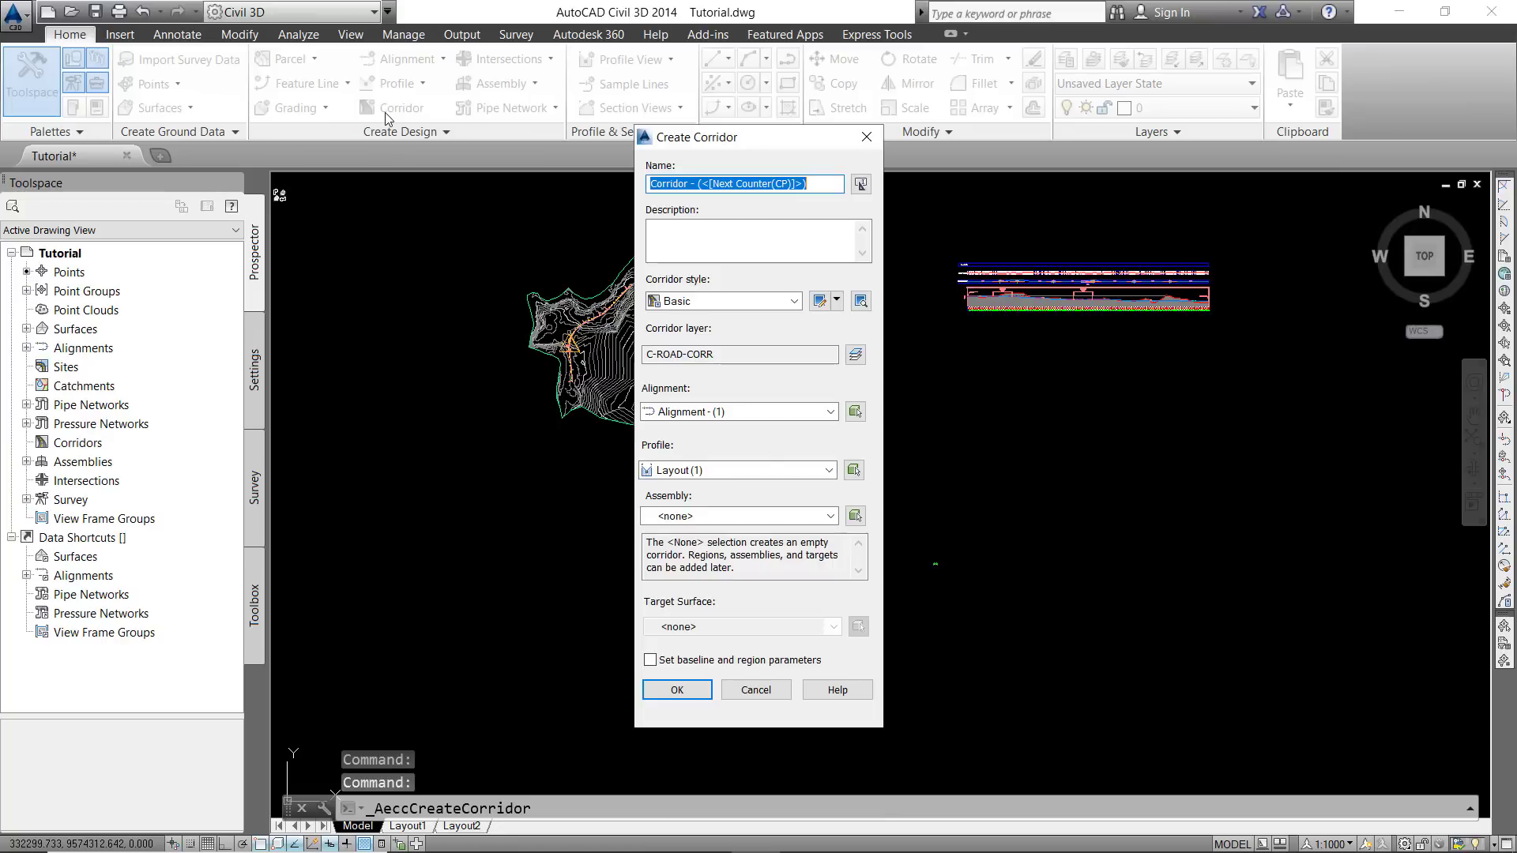
pyautogui.click(711, 516)
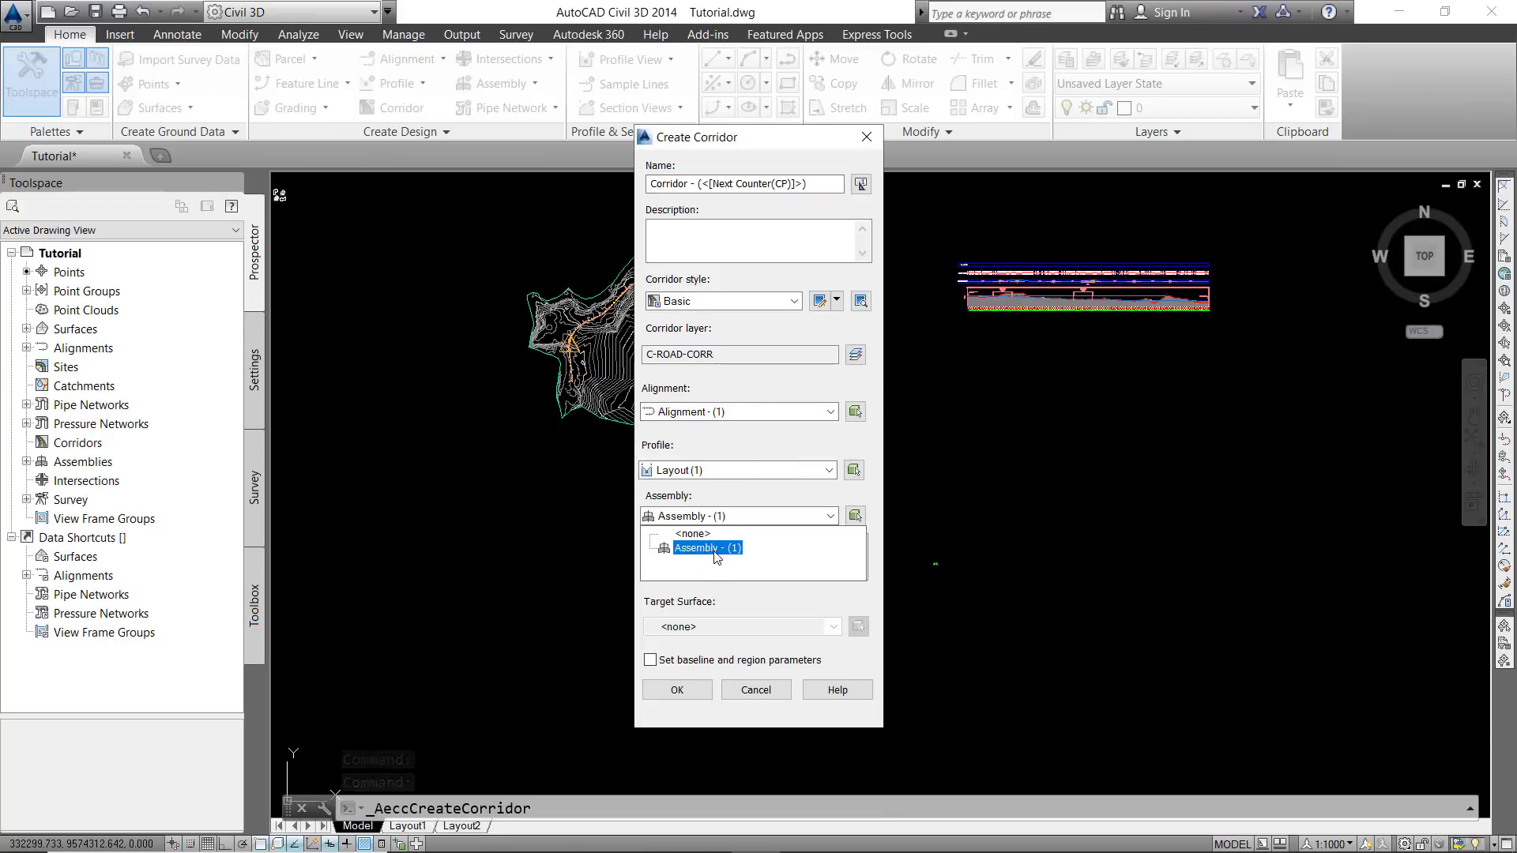
pyautogui.click(715, 548)
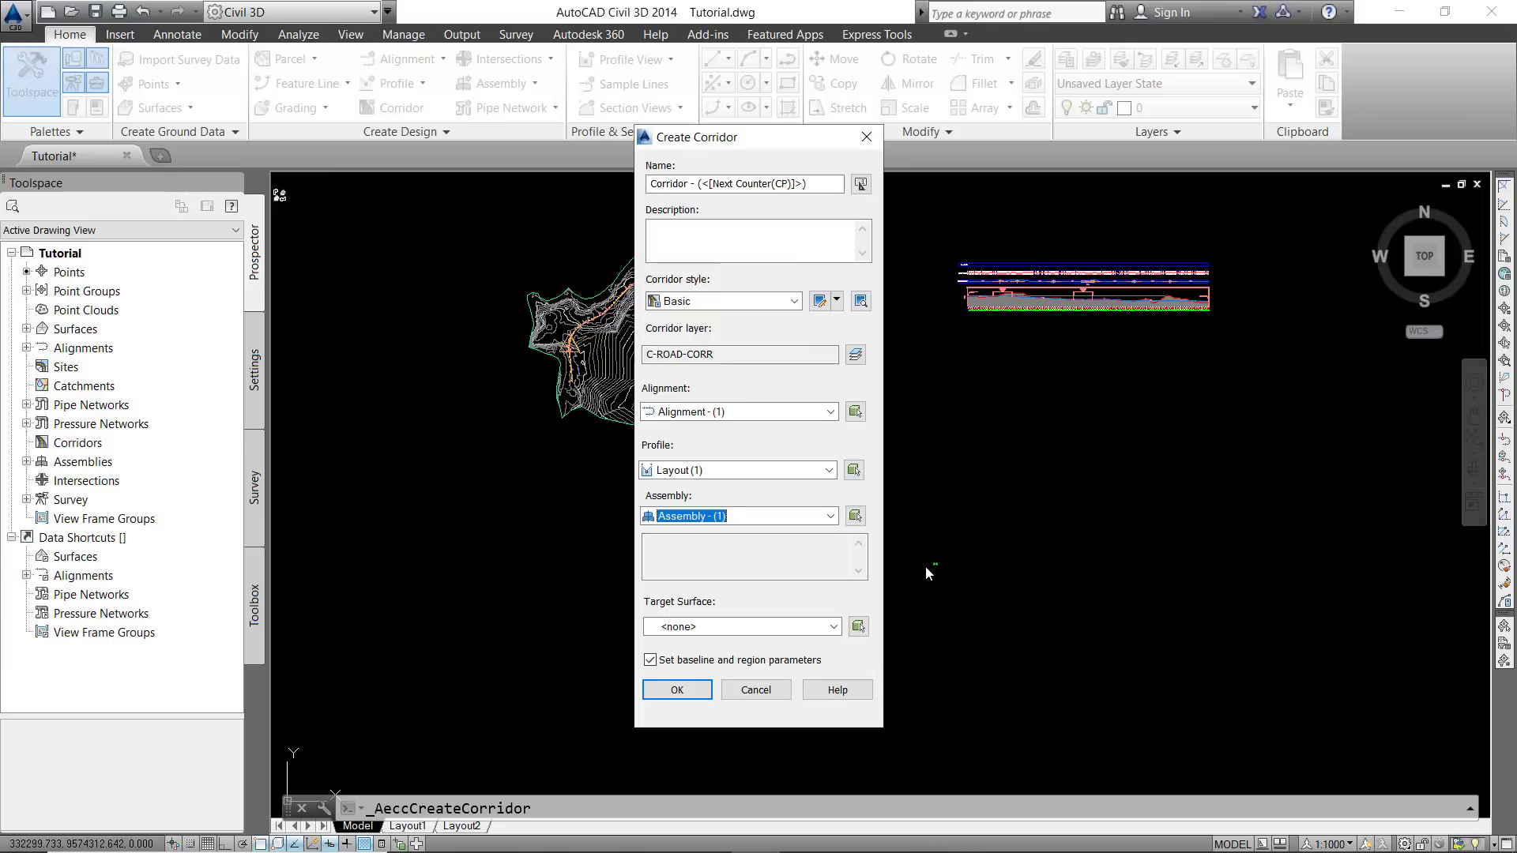
pyautogui.click(731, 628)
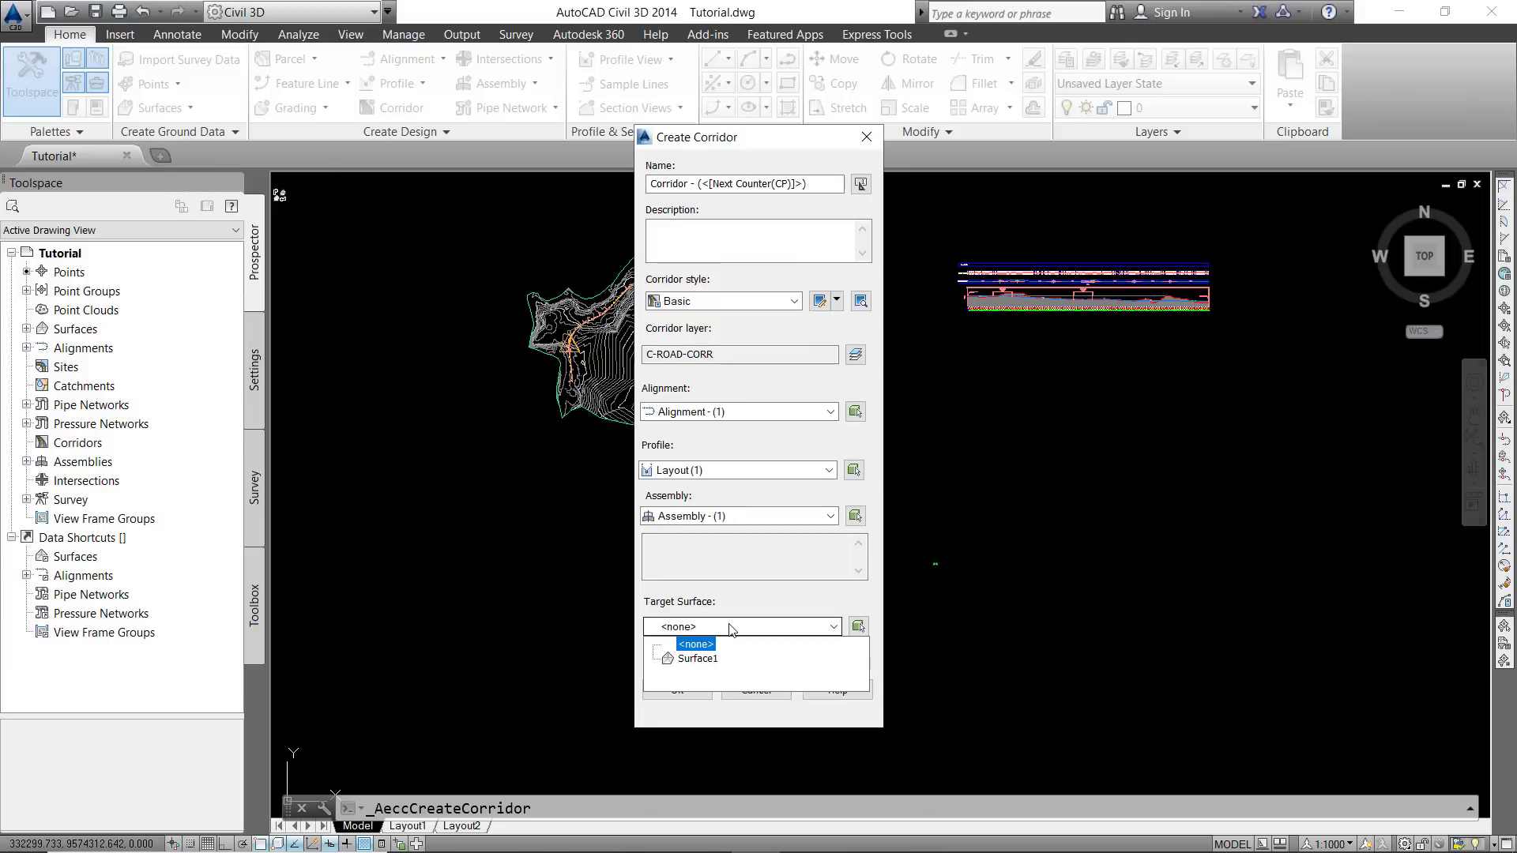
pyautogui.click(695, 658)
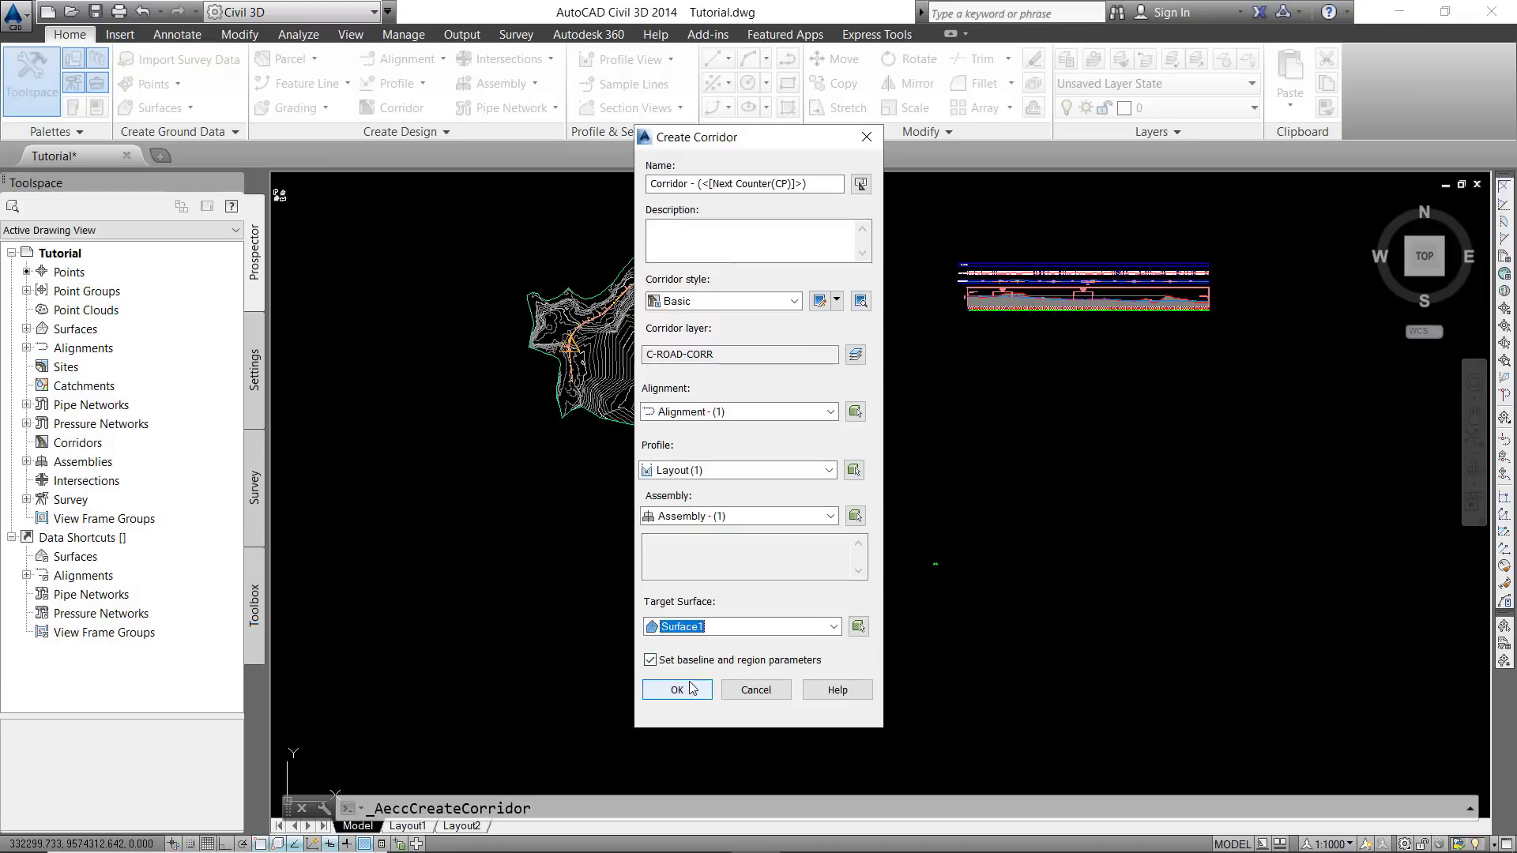
pyautogui.click(689, 687)
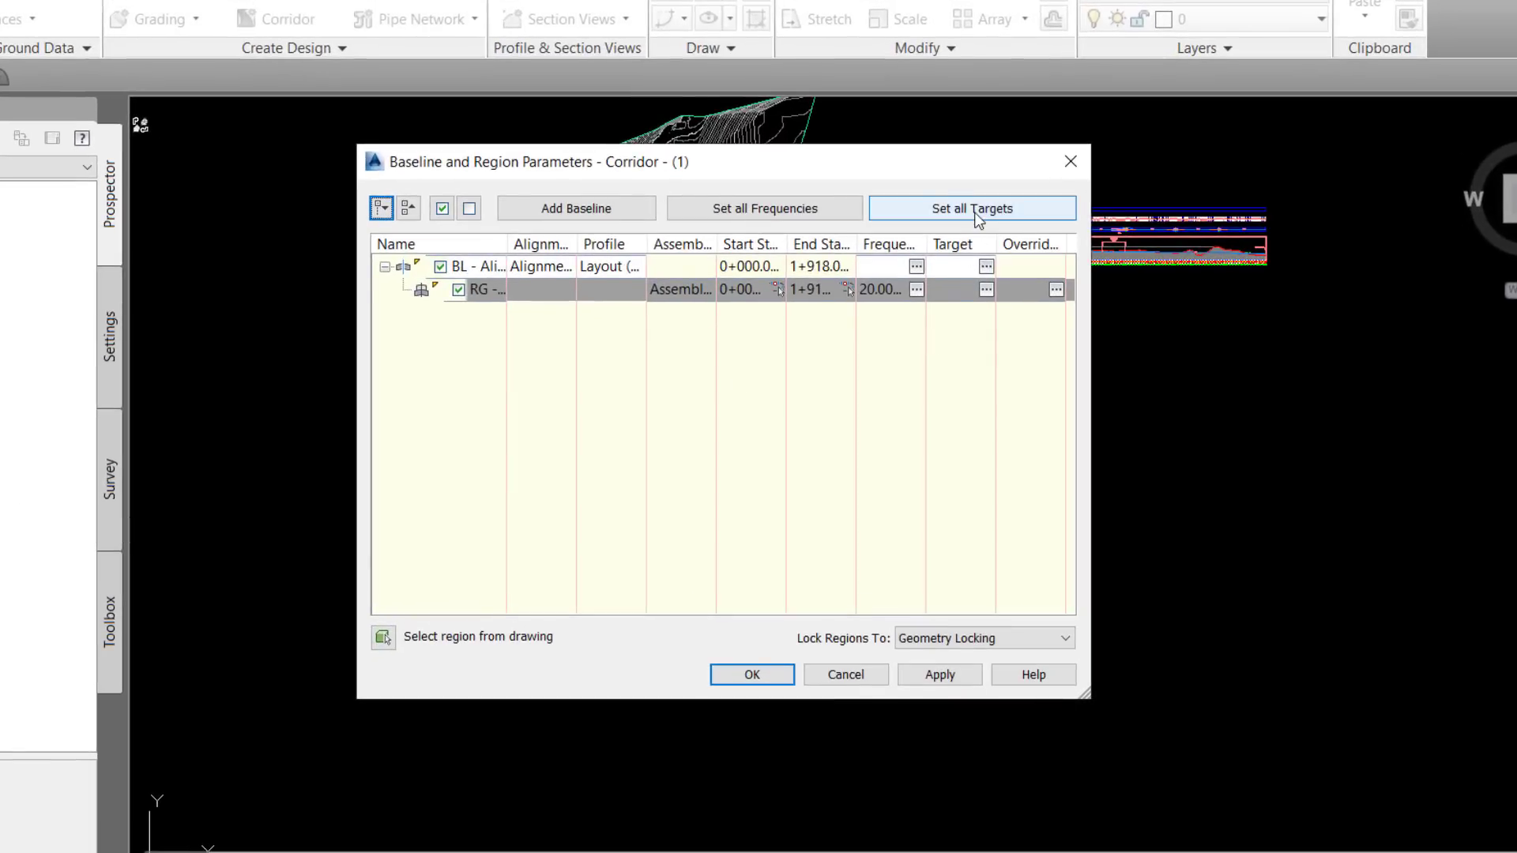
# - Set all surface targets of the corridor to Surface1, apply the baseline and region parameters, and build the corridor
pyautogui.click(978, 210)
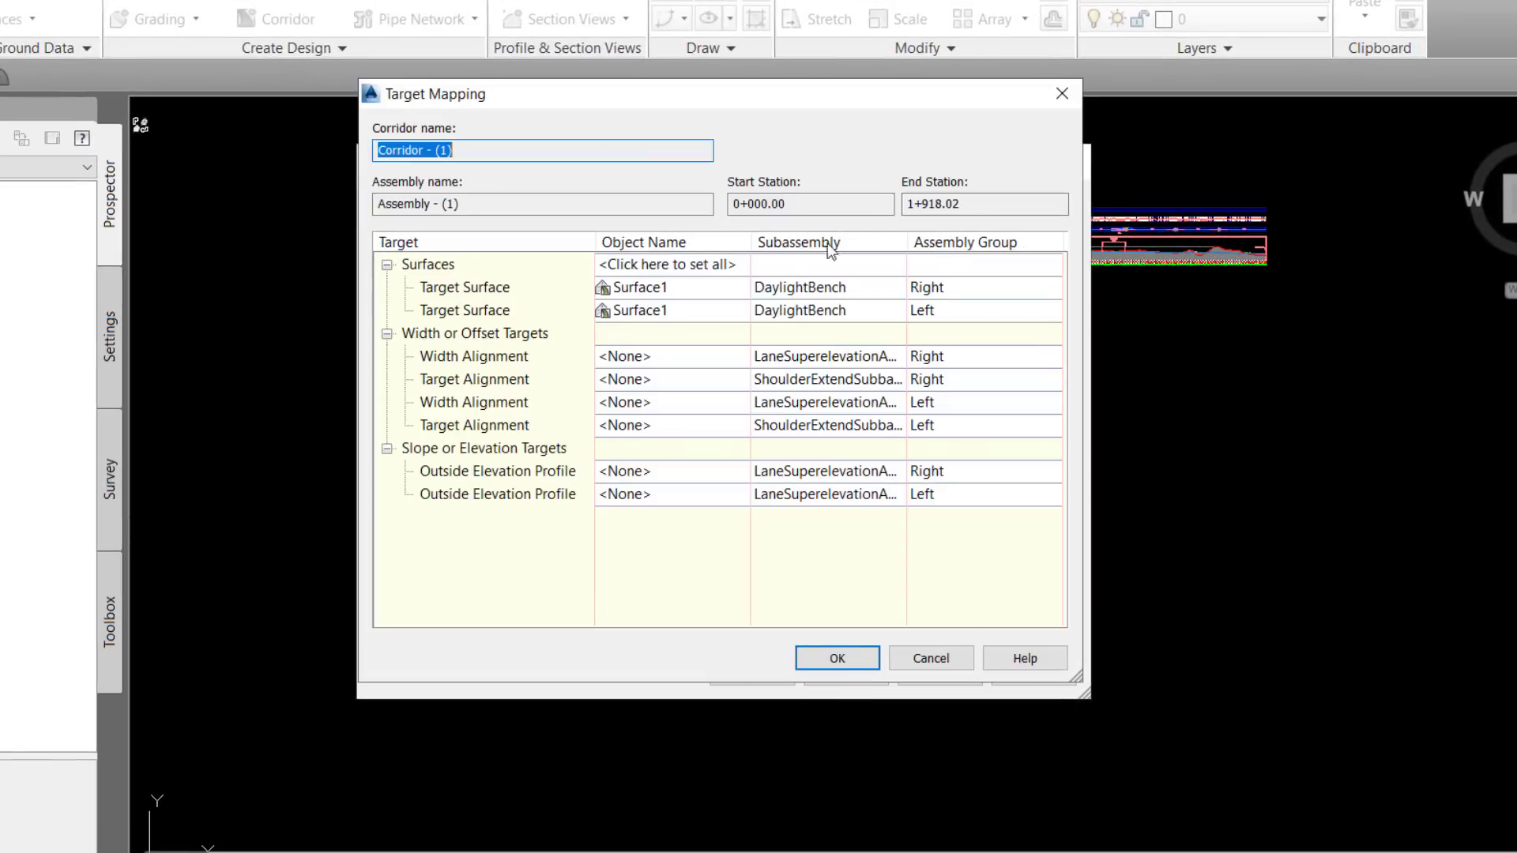
pyautogui.click(717, 265)
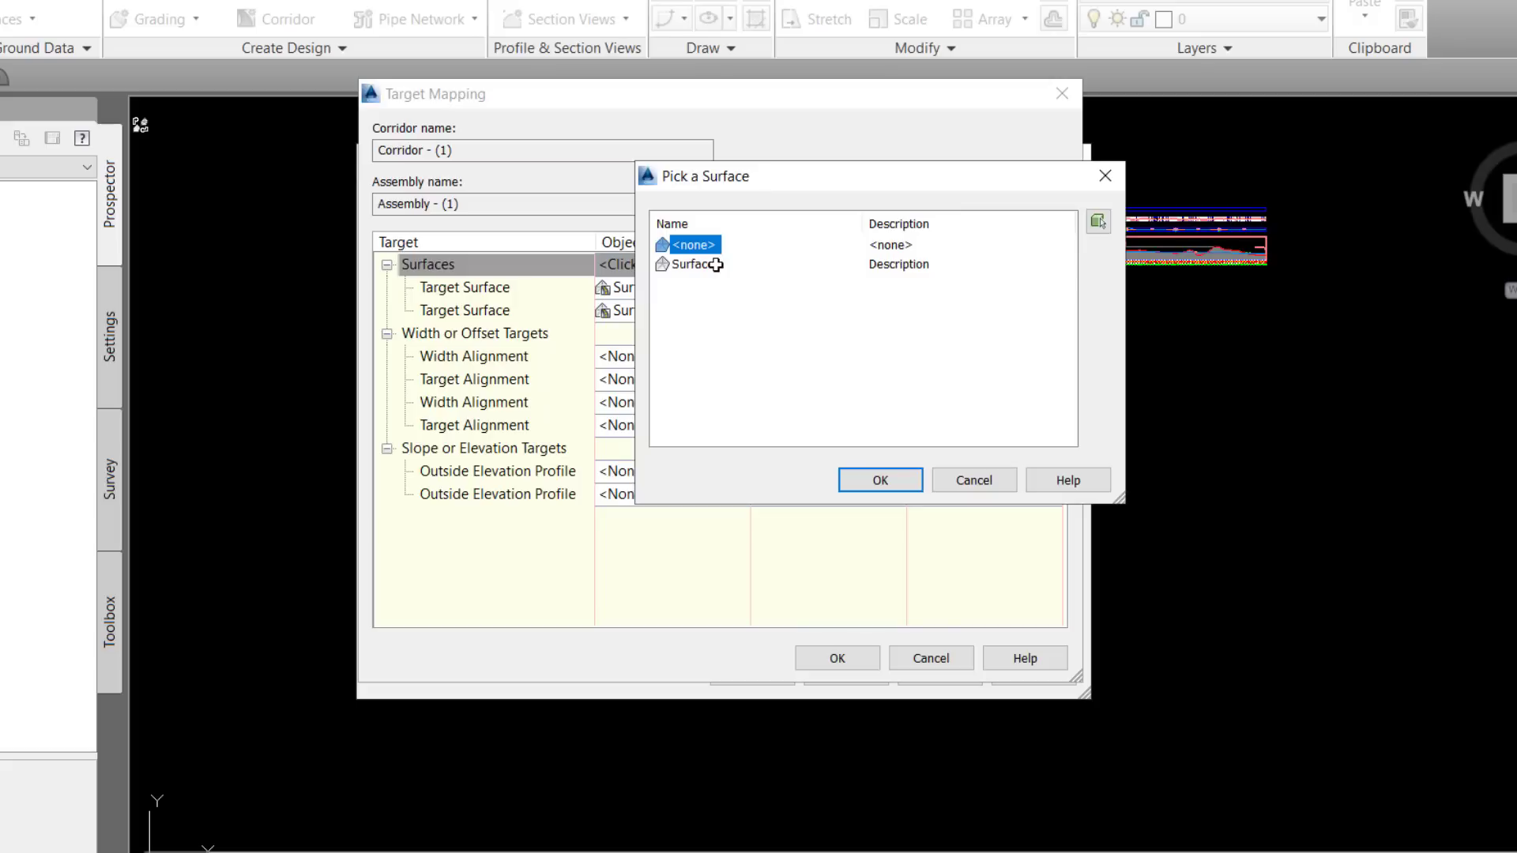
pyautogui.click(701, 269)
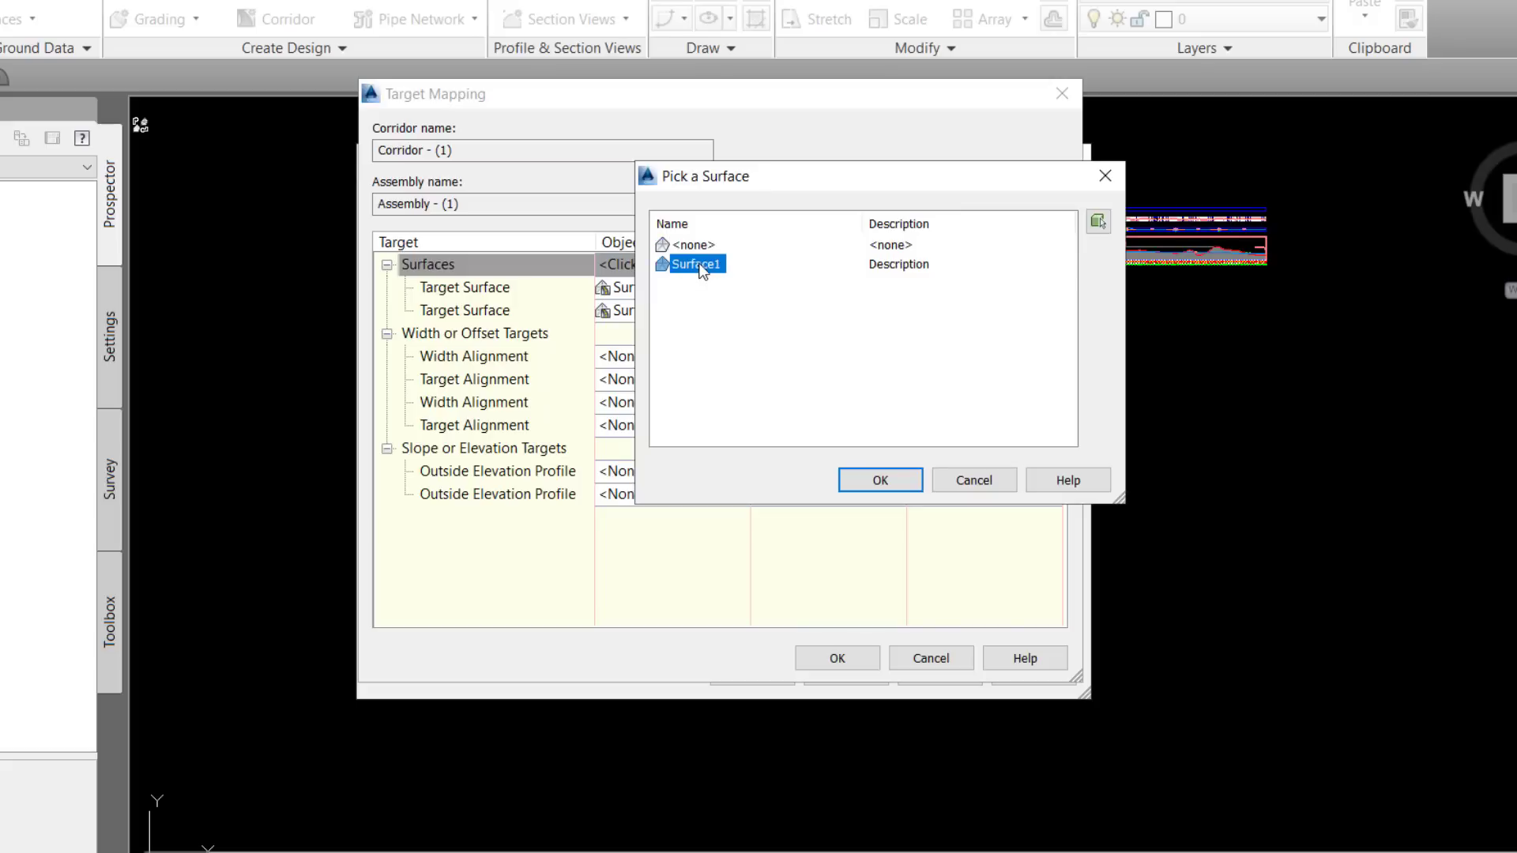
pyautogui.click(893, 485)
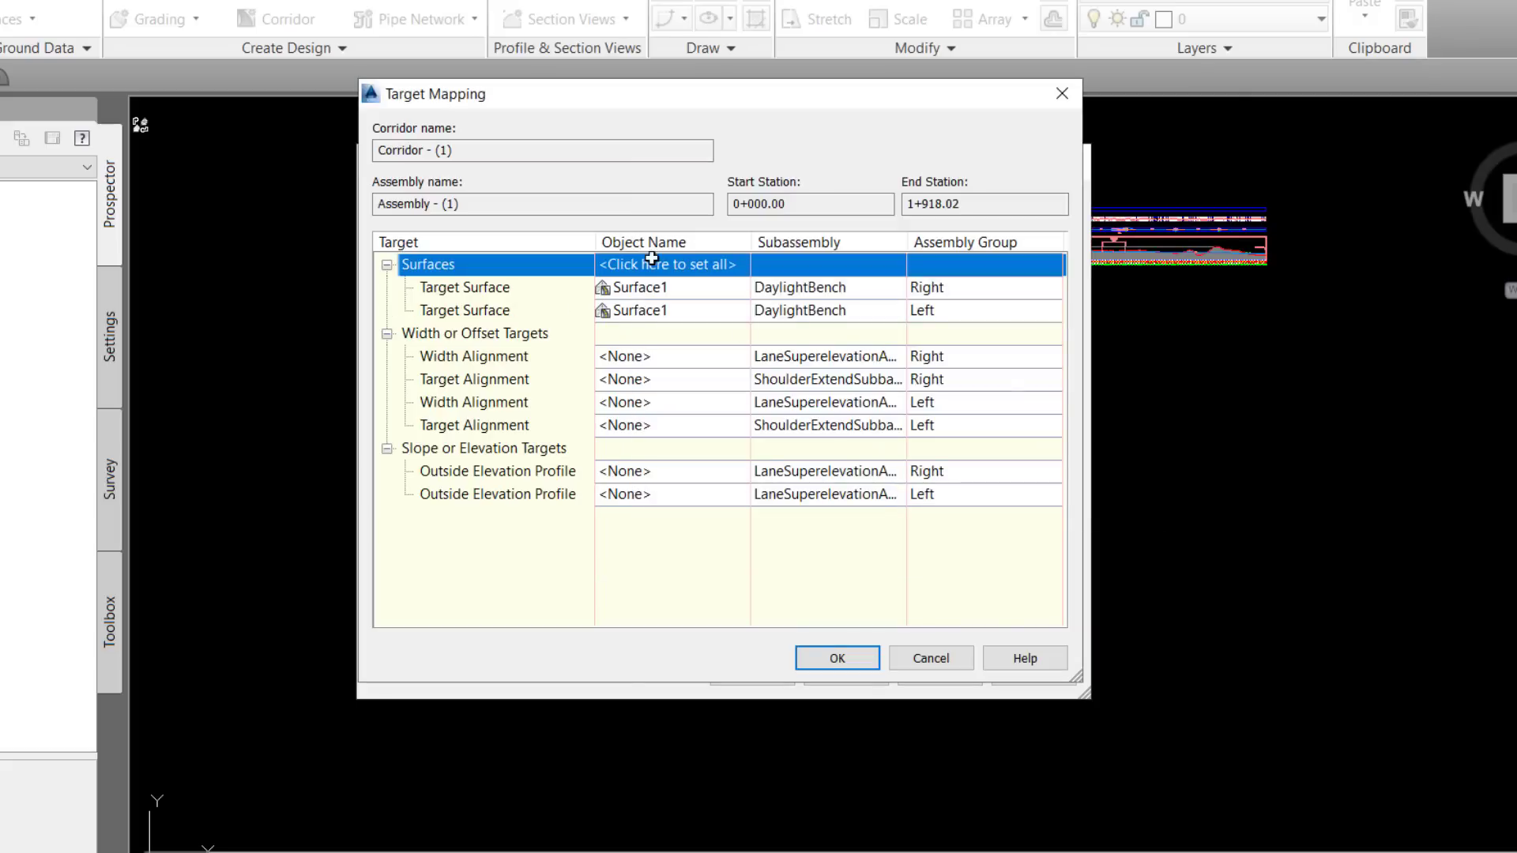
pyautogui.click(837, 659)
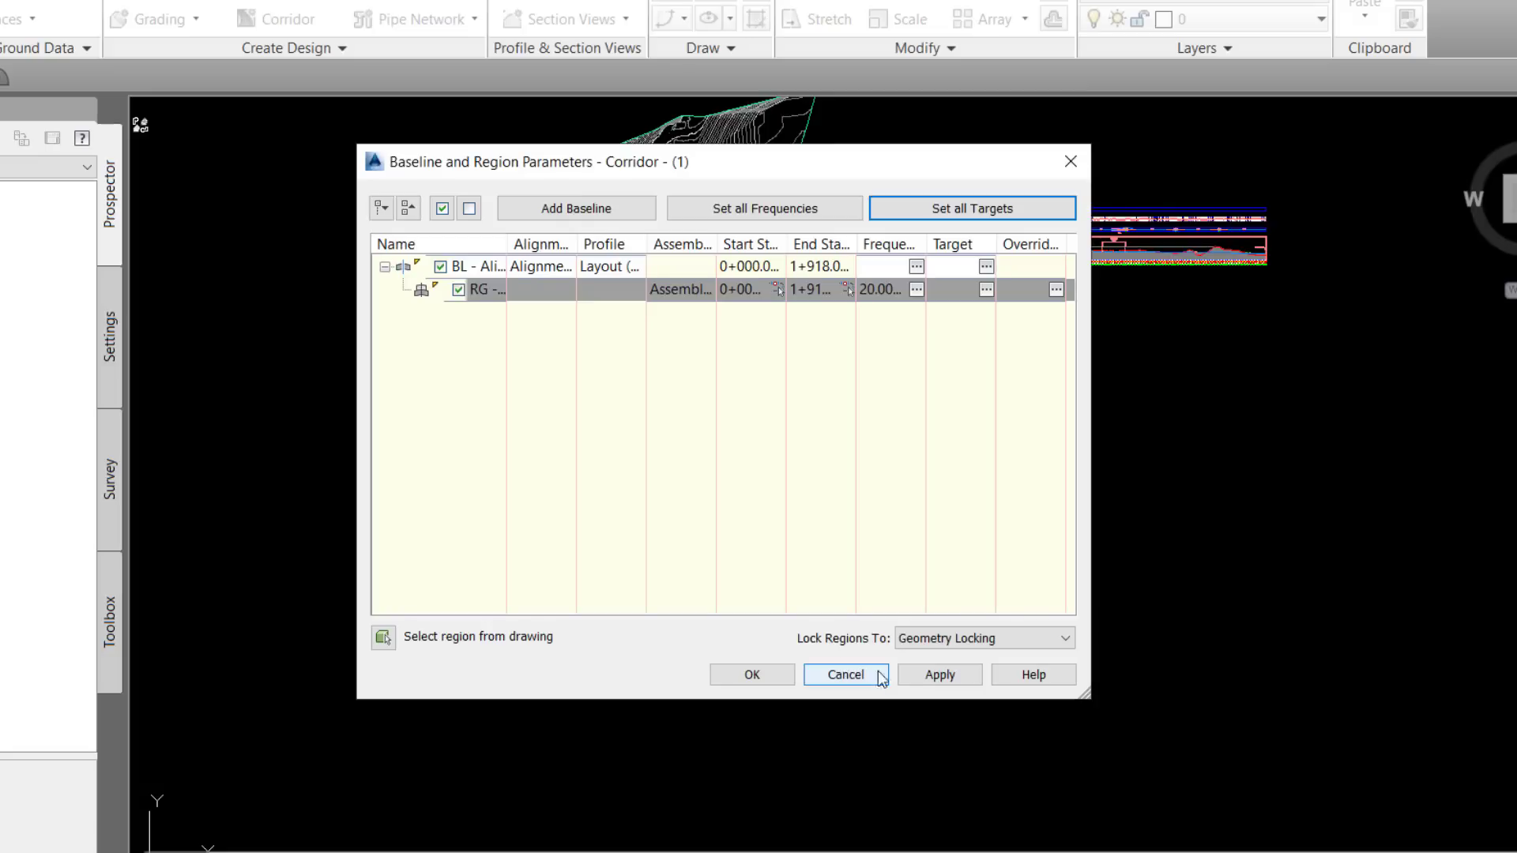
pyautogui.click(926, 673)
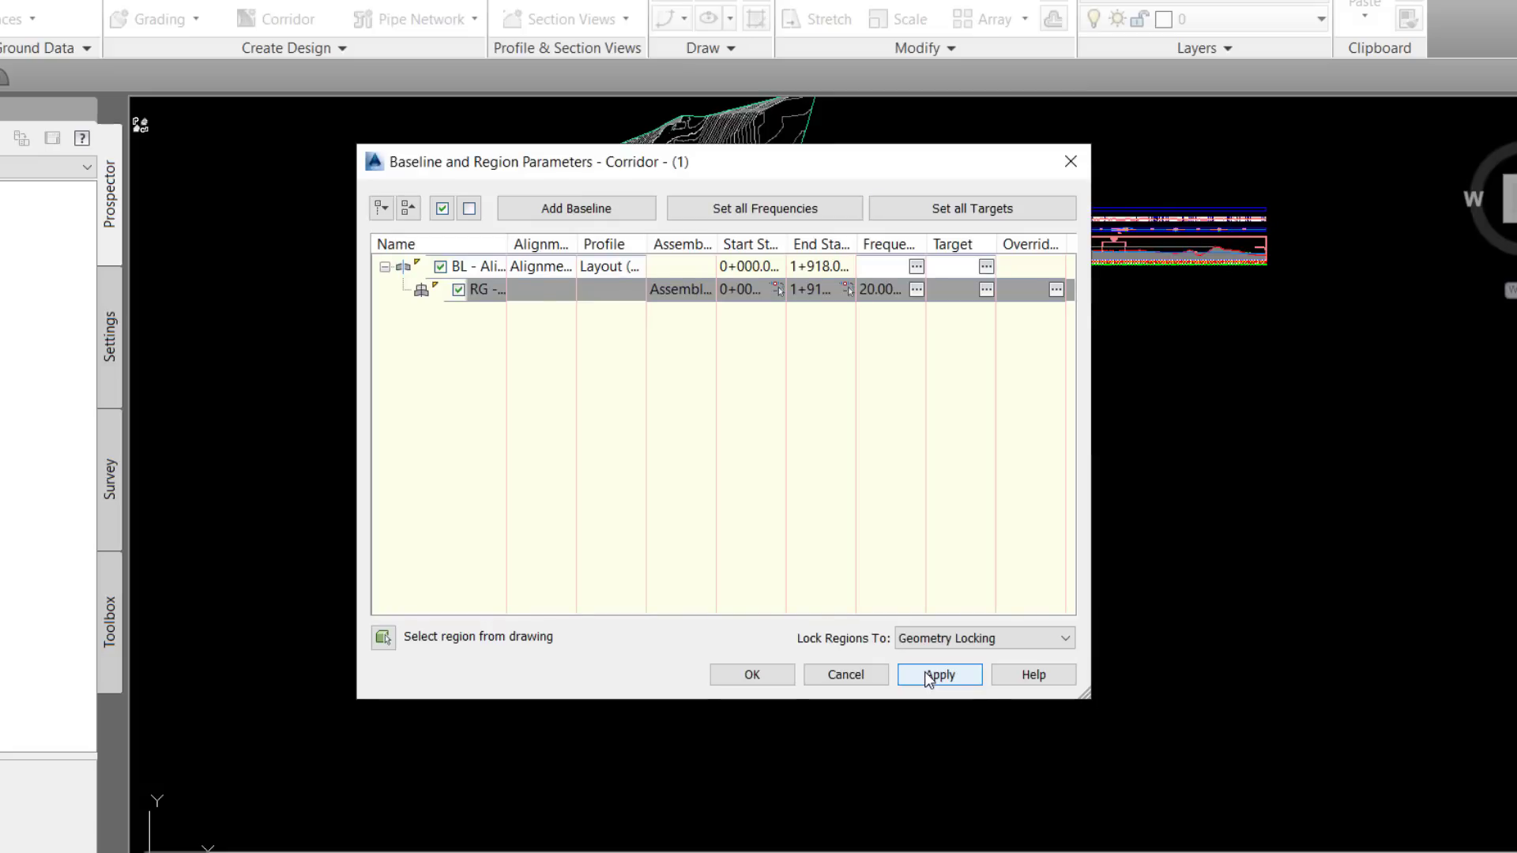
pyautogui.click(750, 675)
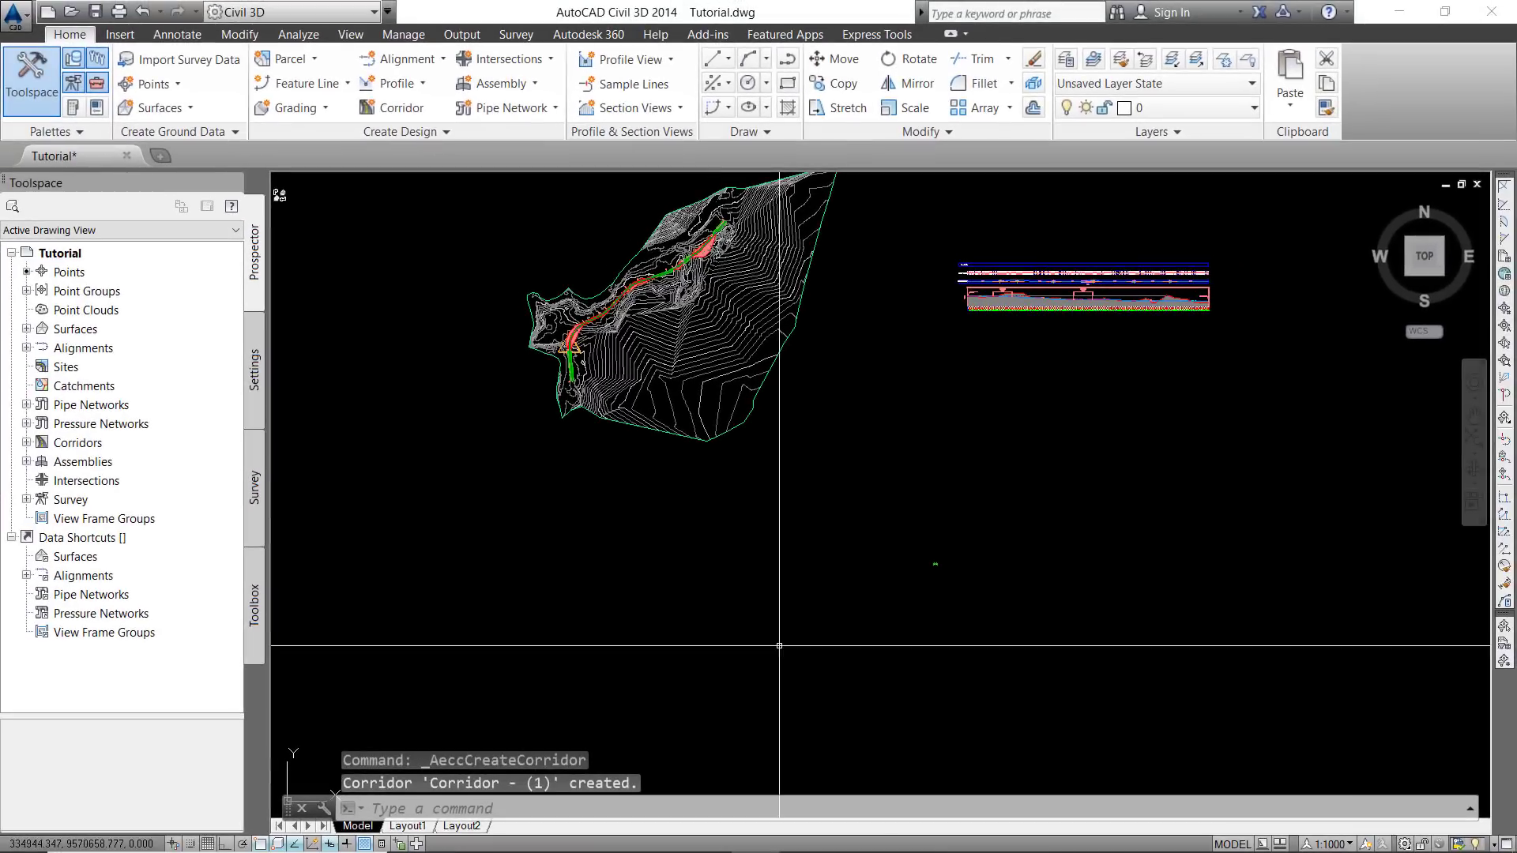
# - Examine the new corridor's daylight slopes along the alignment in plan view
pyautogui.scroll(10, 568, 345)
pyautogui.scroll(-3, 613, 330)
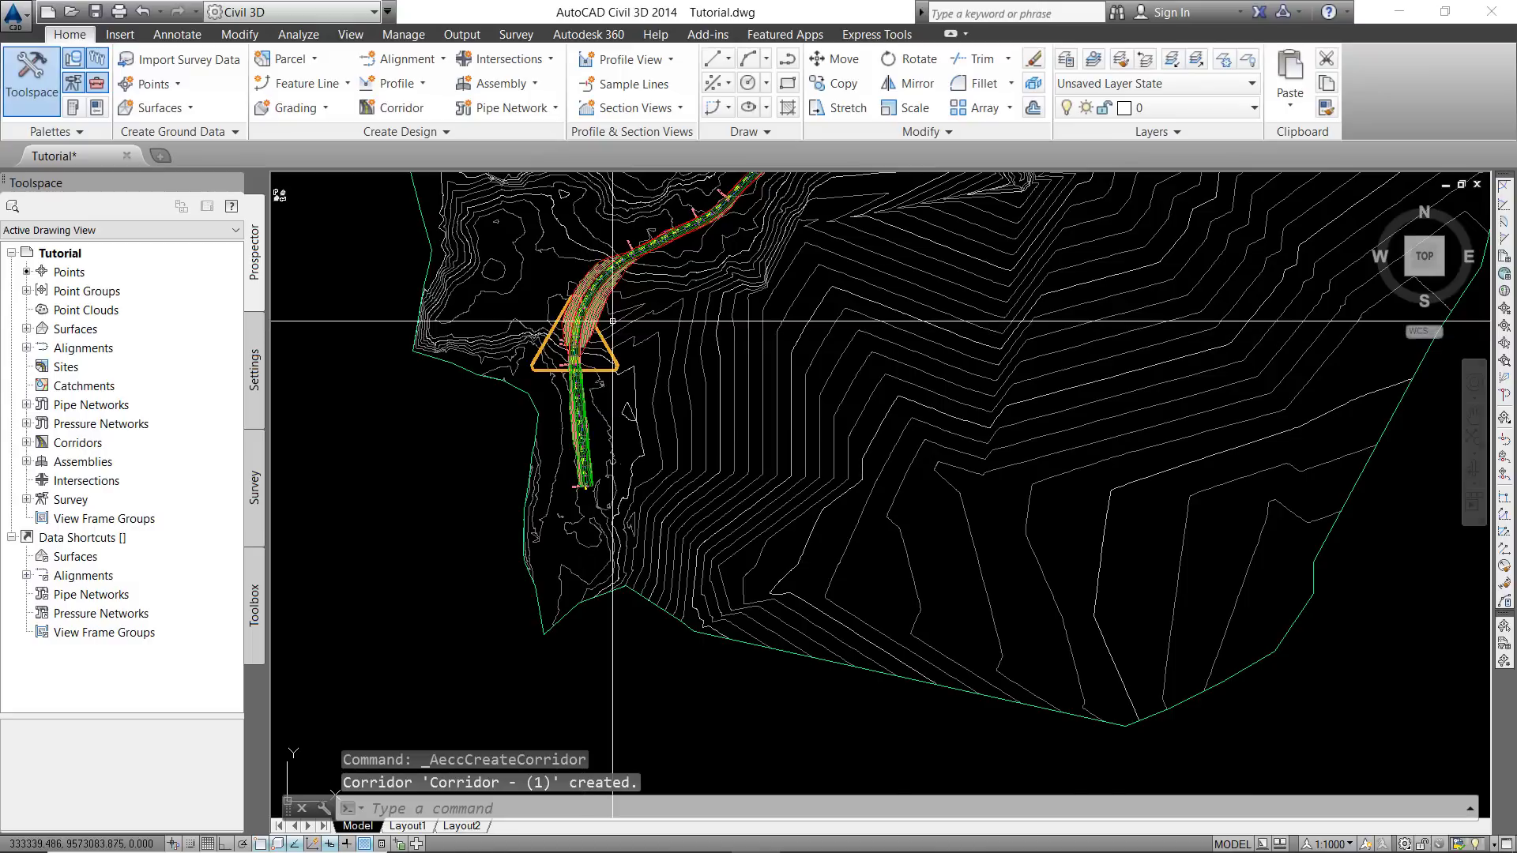
pyautogui.moveTo(614, 327); pyautogui.dragTo(615, 509, button='middle')
pyautogui.scroll(6, 914, 449)
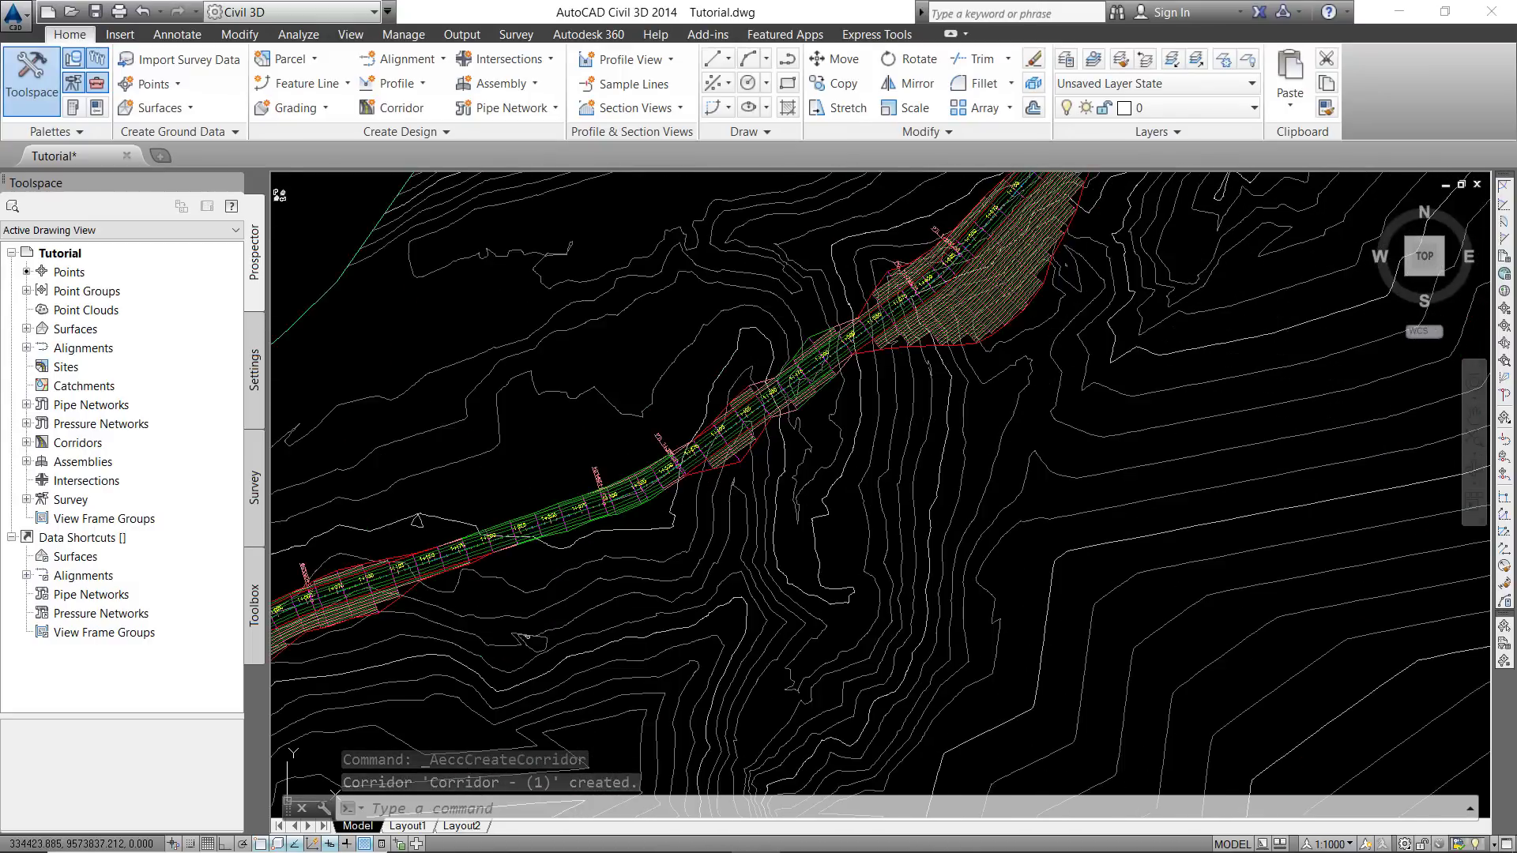
# - Examine the corridor's starting stretch, first curve and full extent against the surface contours in plan view
pyautogui.scroll(-8, 914, 449)
pyautogui.scroll(2, 662, 710)
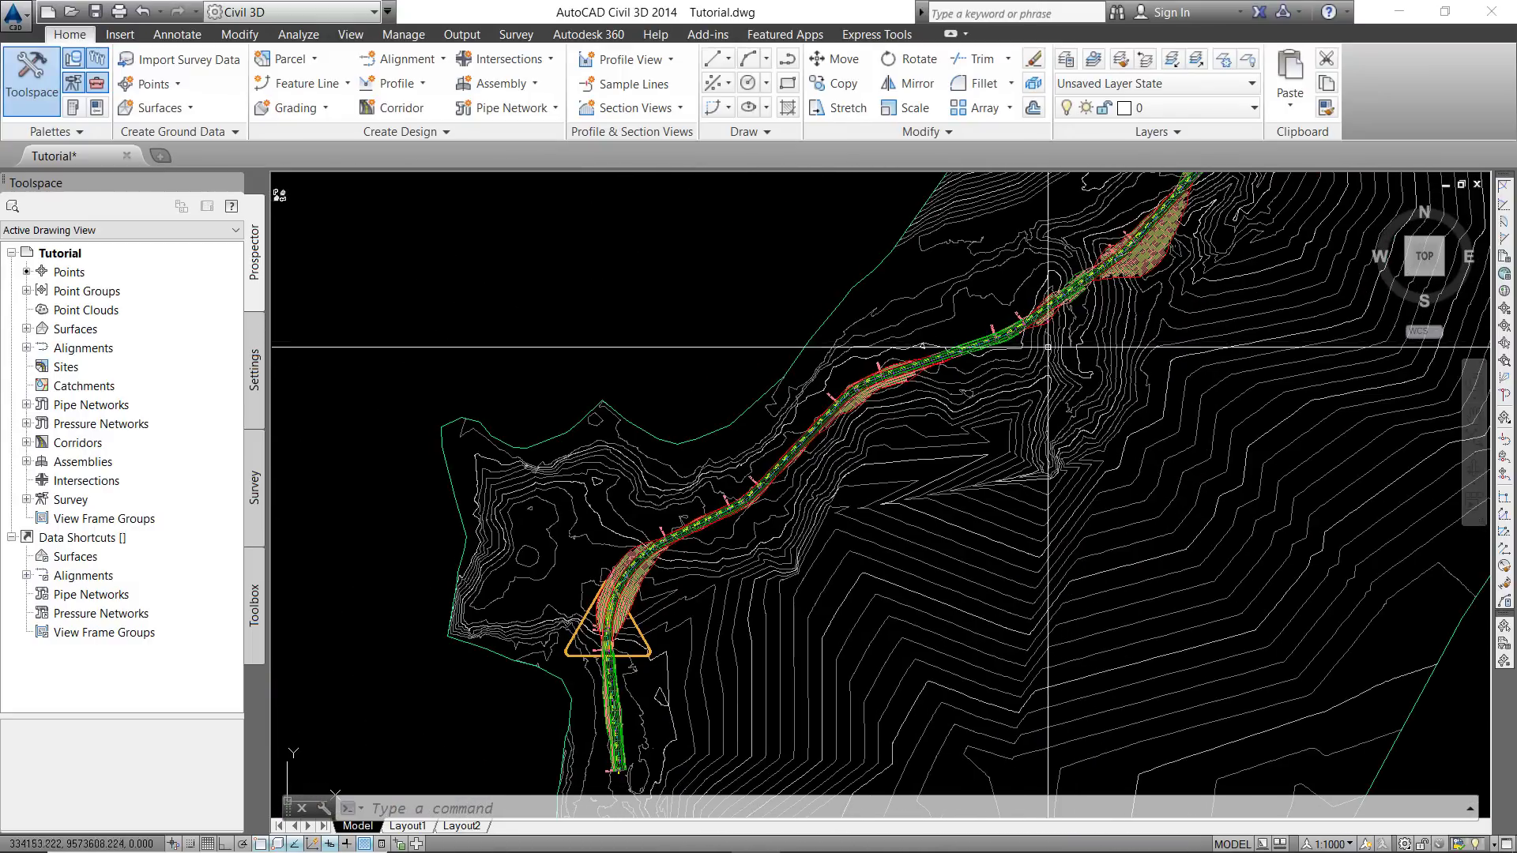
pyautogui.scroll(5, 662, 710)
pyautogui.moveTo(738, 565); pyautogui.dragTo(738, 332, button='middle')
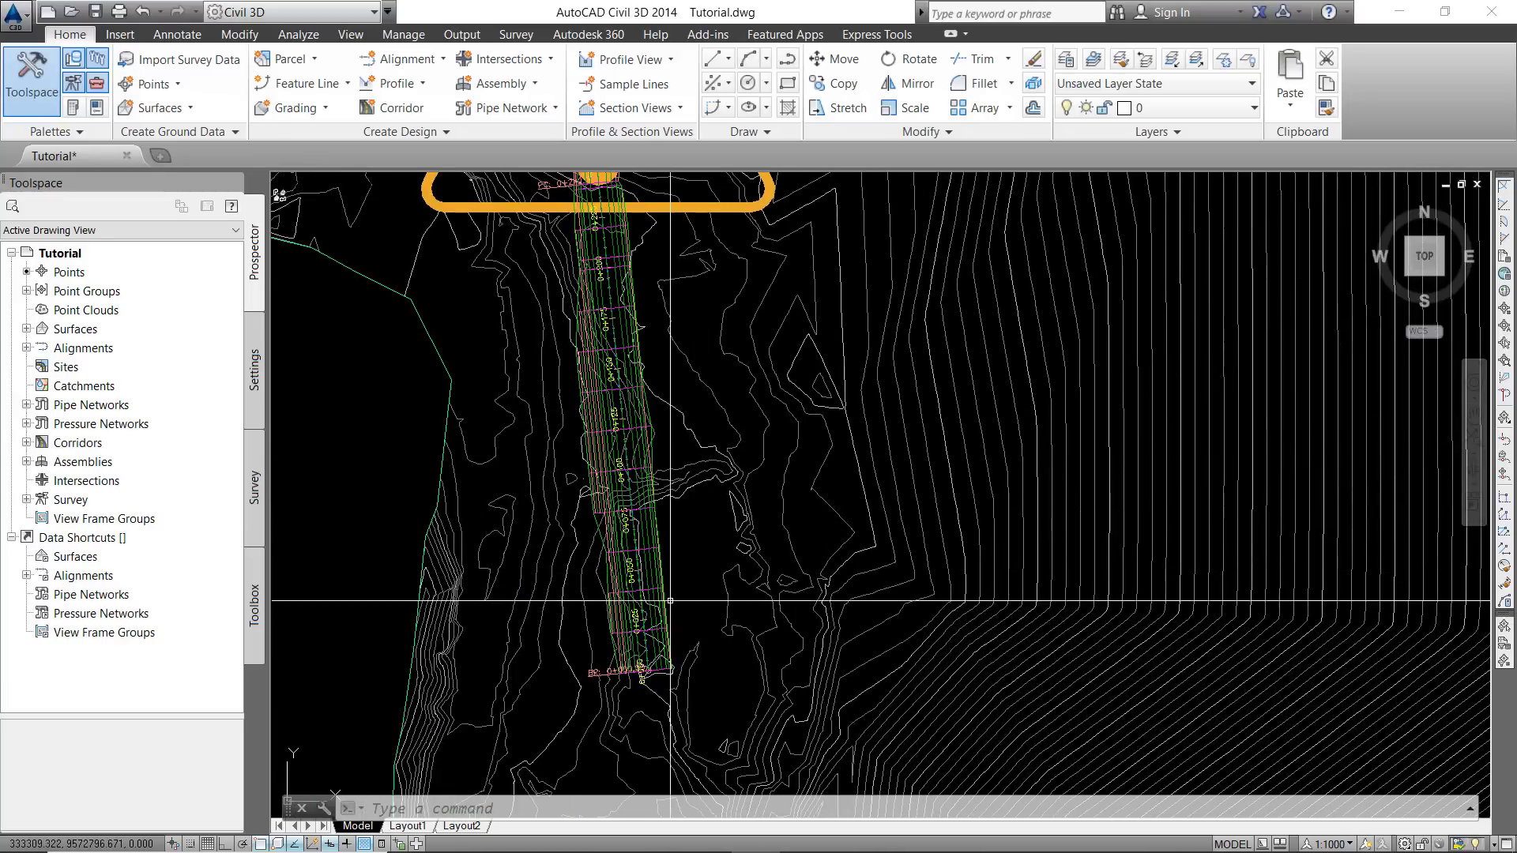
pyautogui.scroll(-5, 778, 484)
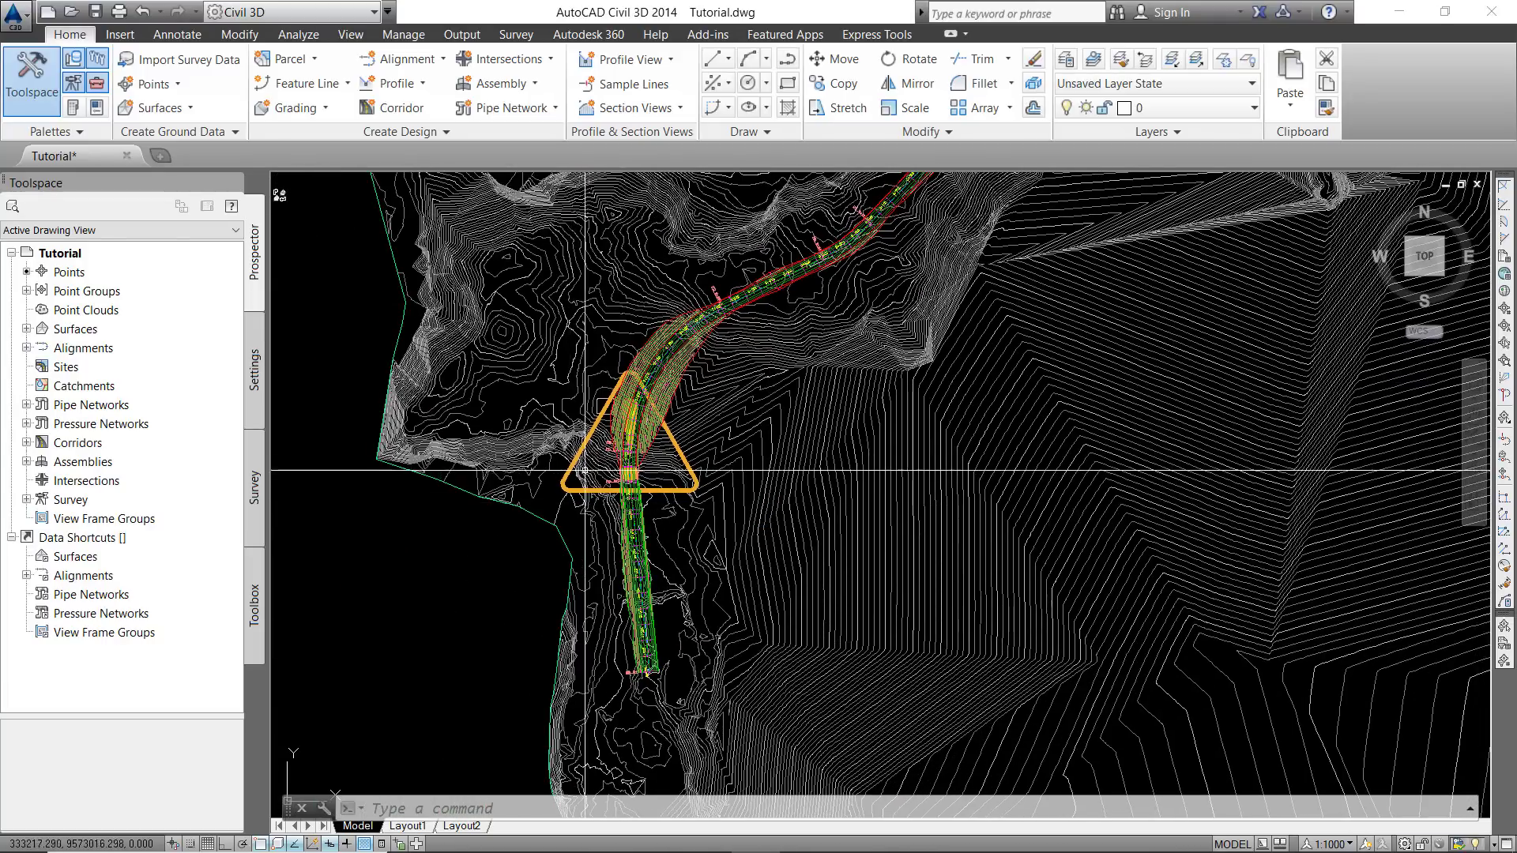
pyautogui.scroll(4, 591, 477)
pyautogui.scroll(-6, 591, 476)
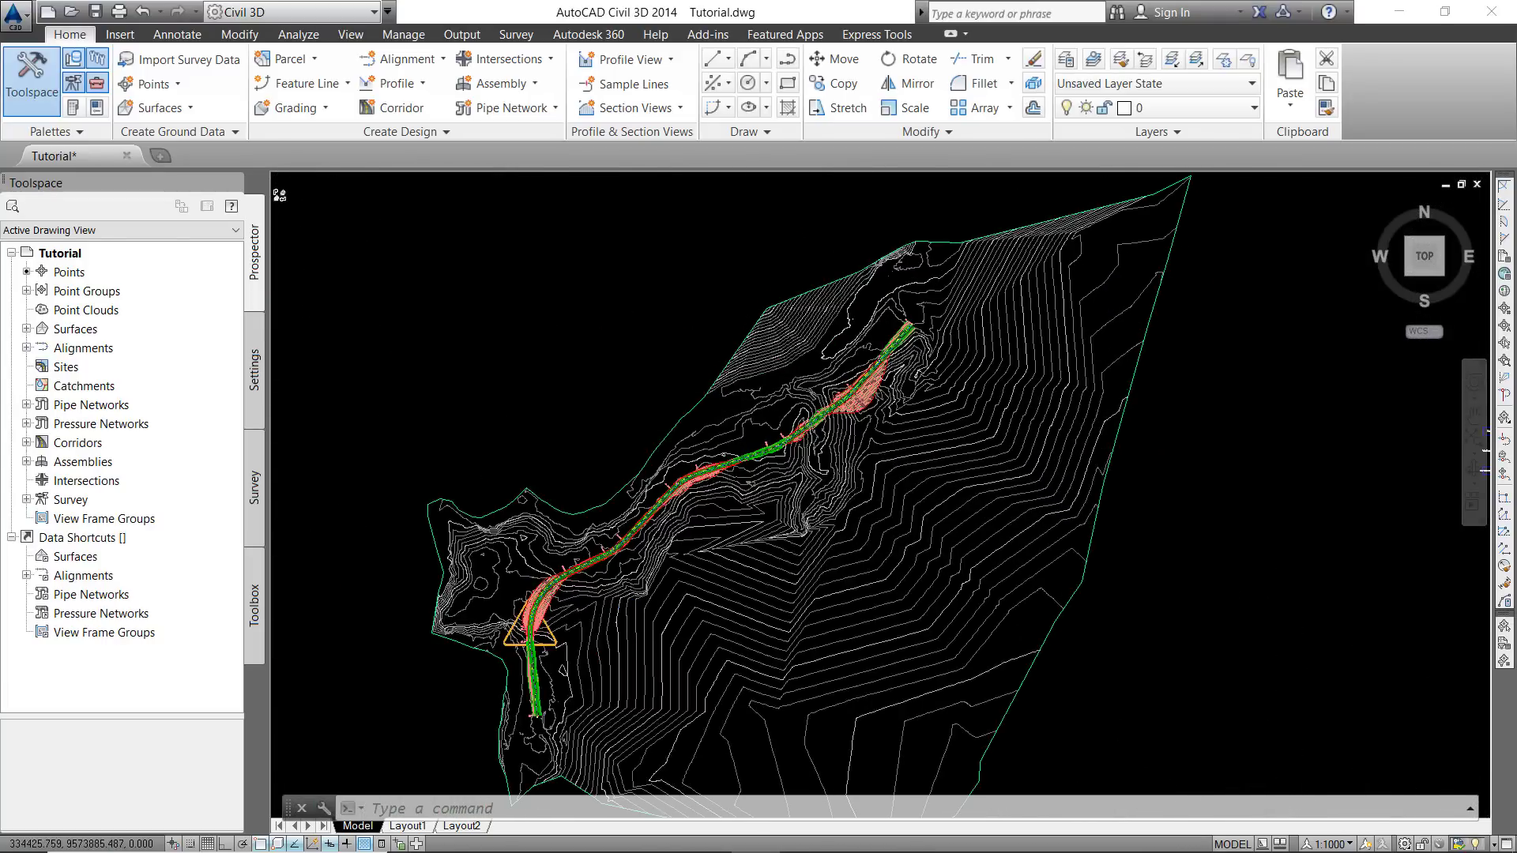
pyautogui.scroll(3, 888, 365)
pyautogui.scroll(-4, 888, 365)
pyautogui.scroll(3, 684, 518)
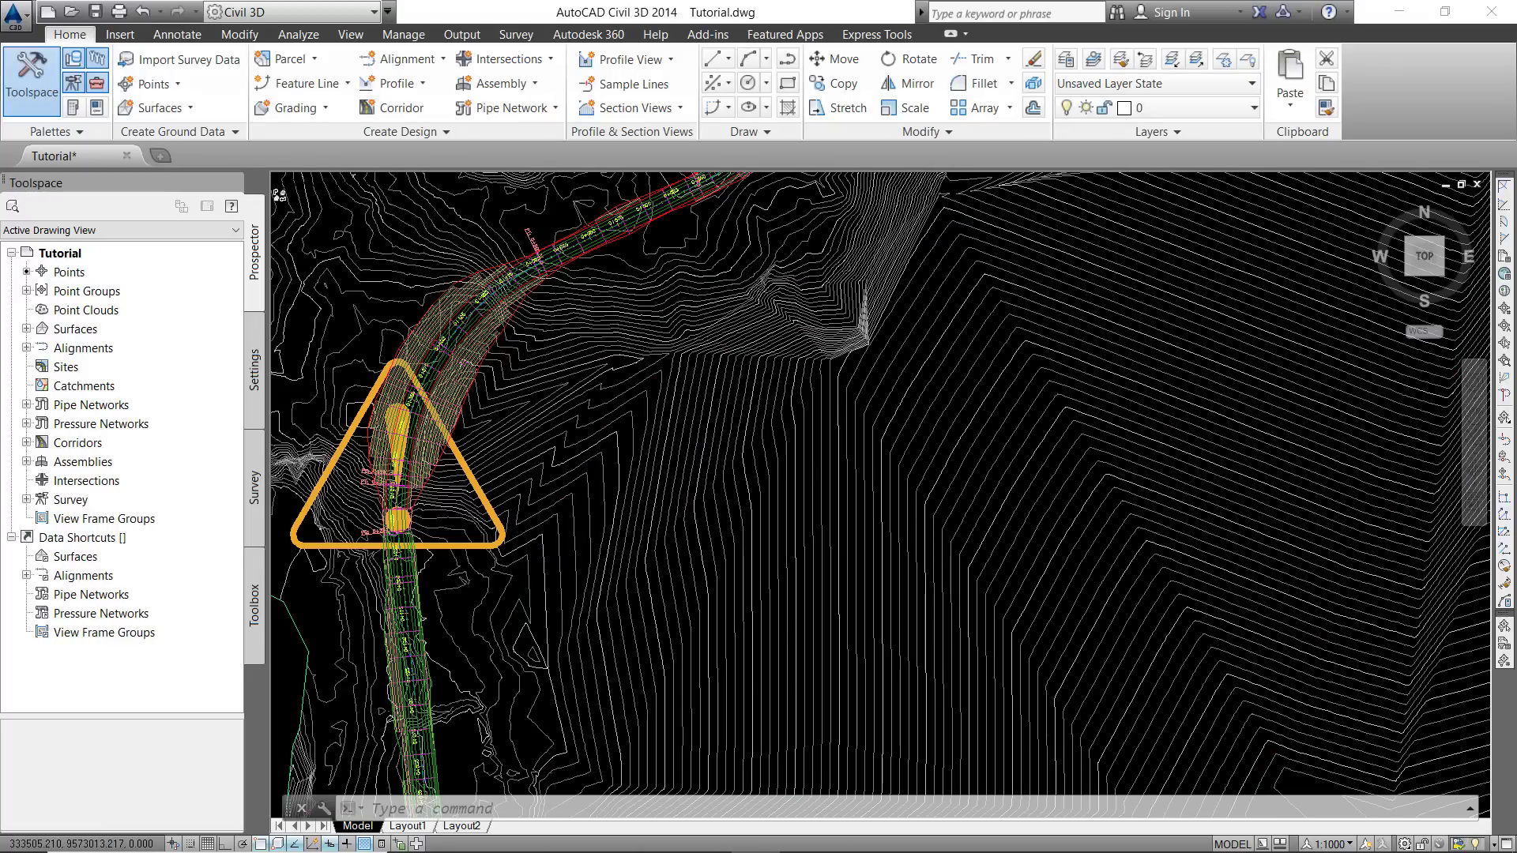
pyautogui.scroll(-2, 647, 521)
pyautogui.scroll(-4, 644, 523)
pyautogui.scroll(5, 613, 556)
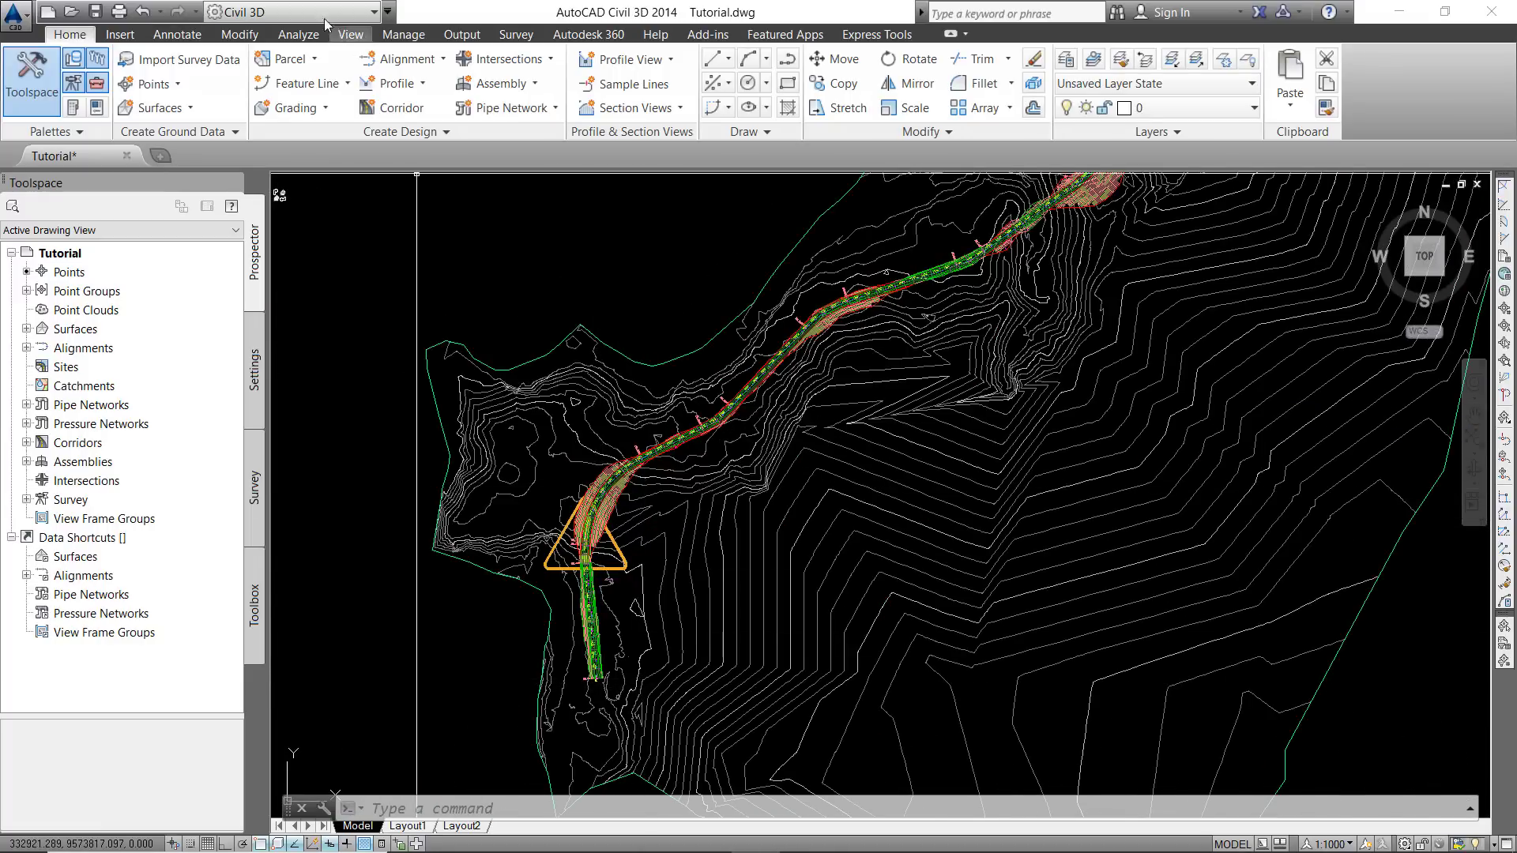
# - Set the viewport's visual style to Realistic
pyautogui.click(351, 34)
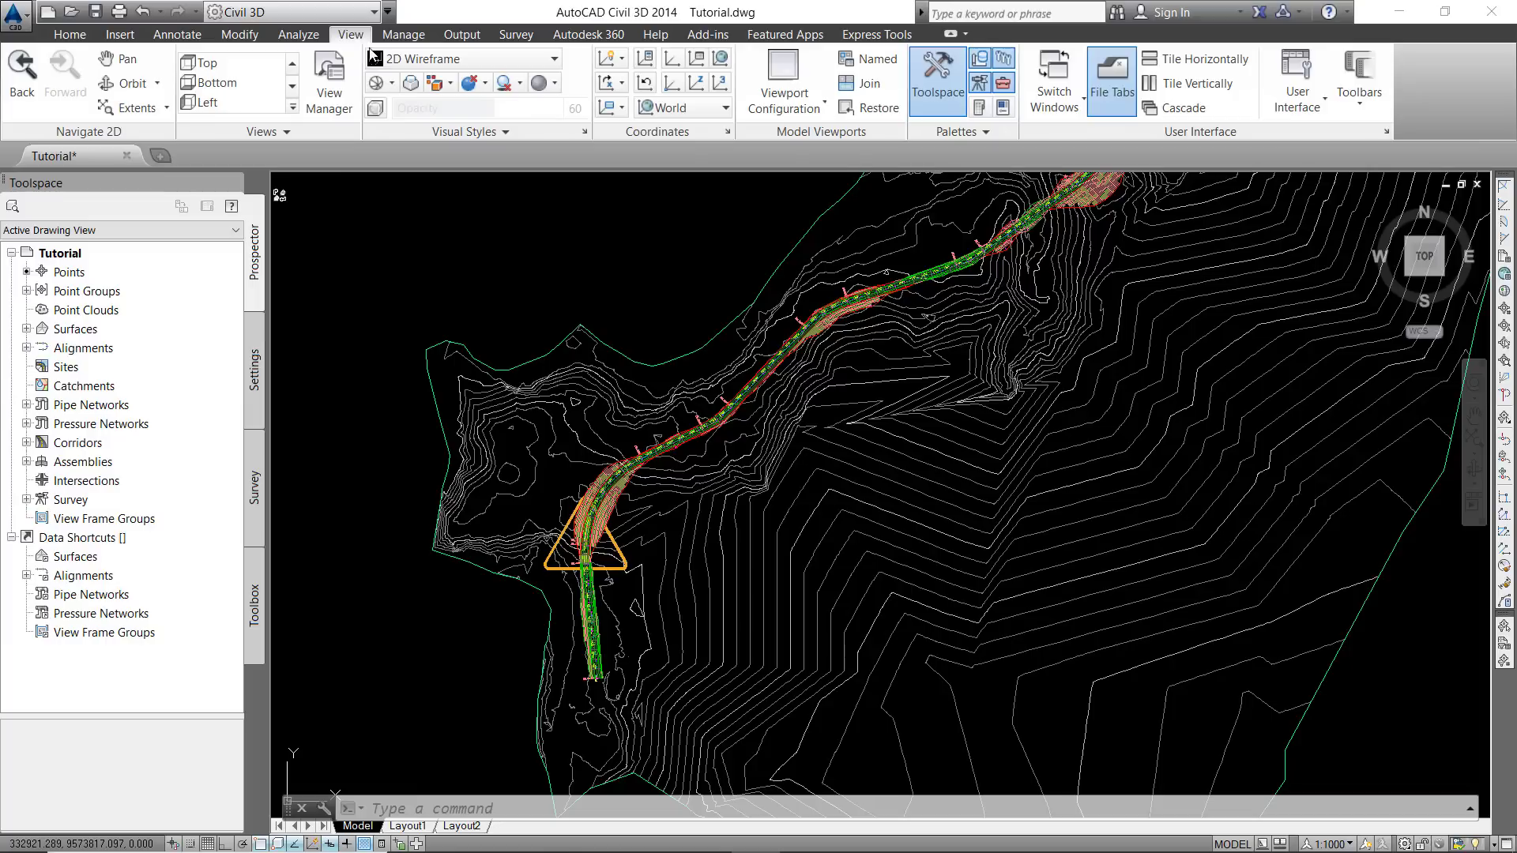
pyautogui.click(429, 62)
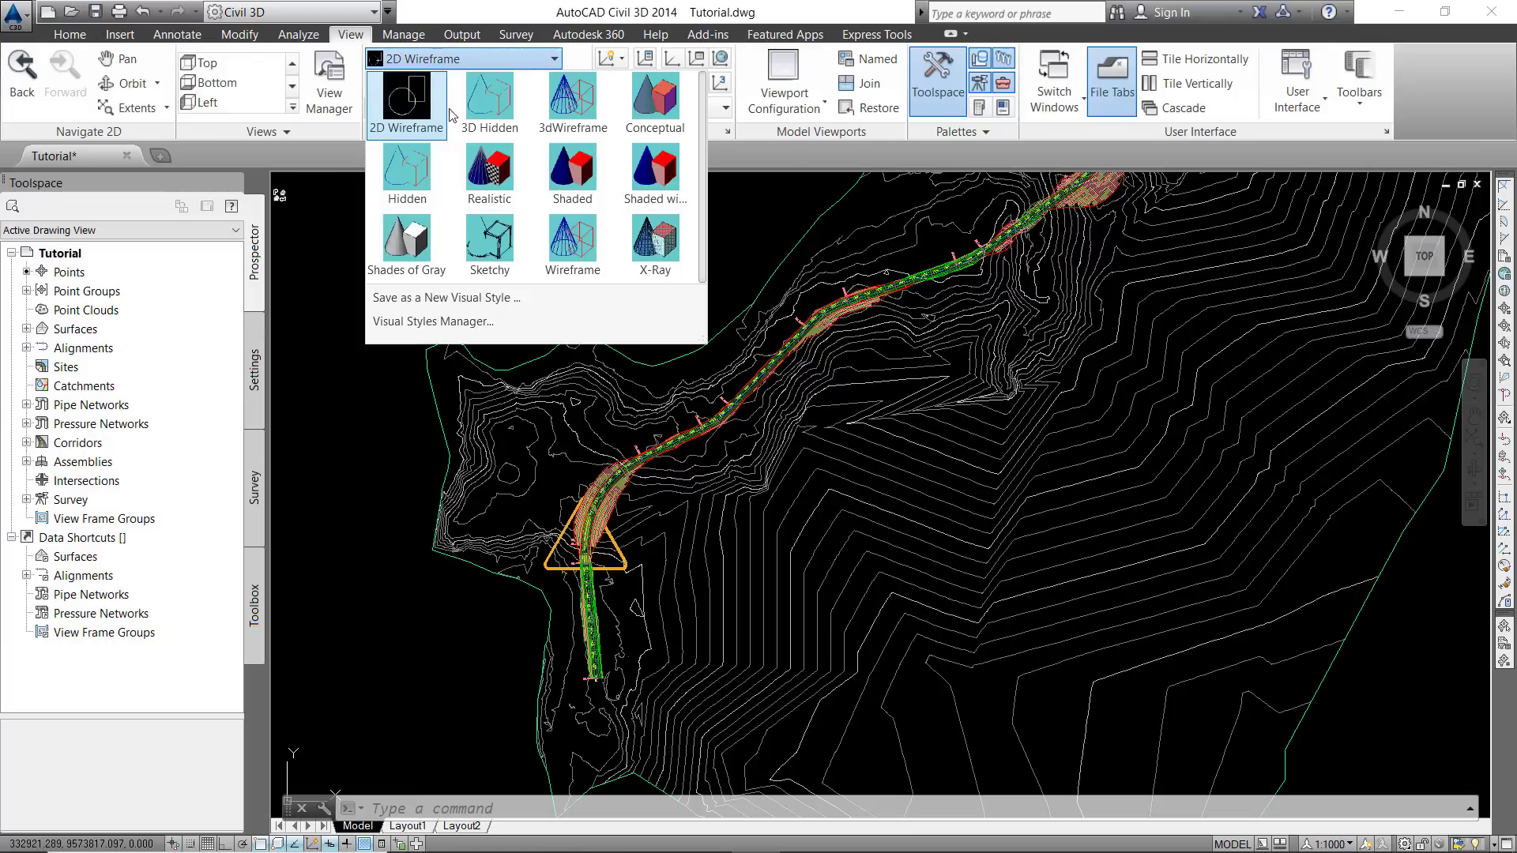
pyautogui.click(505, 188)
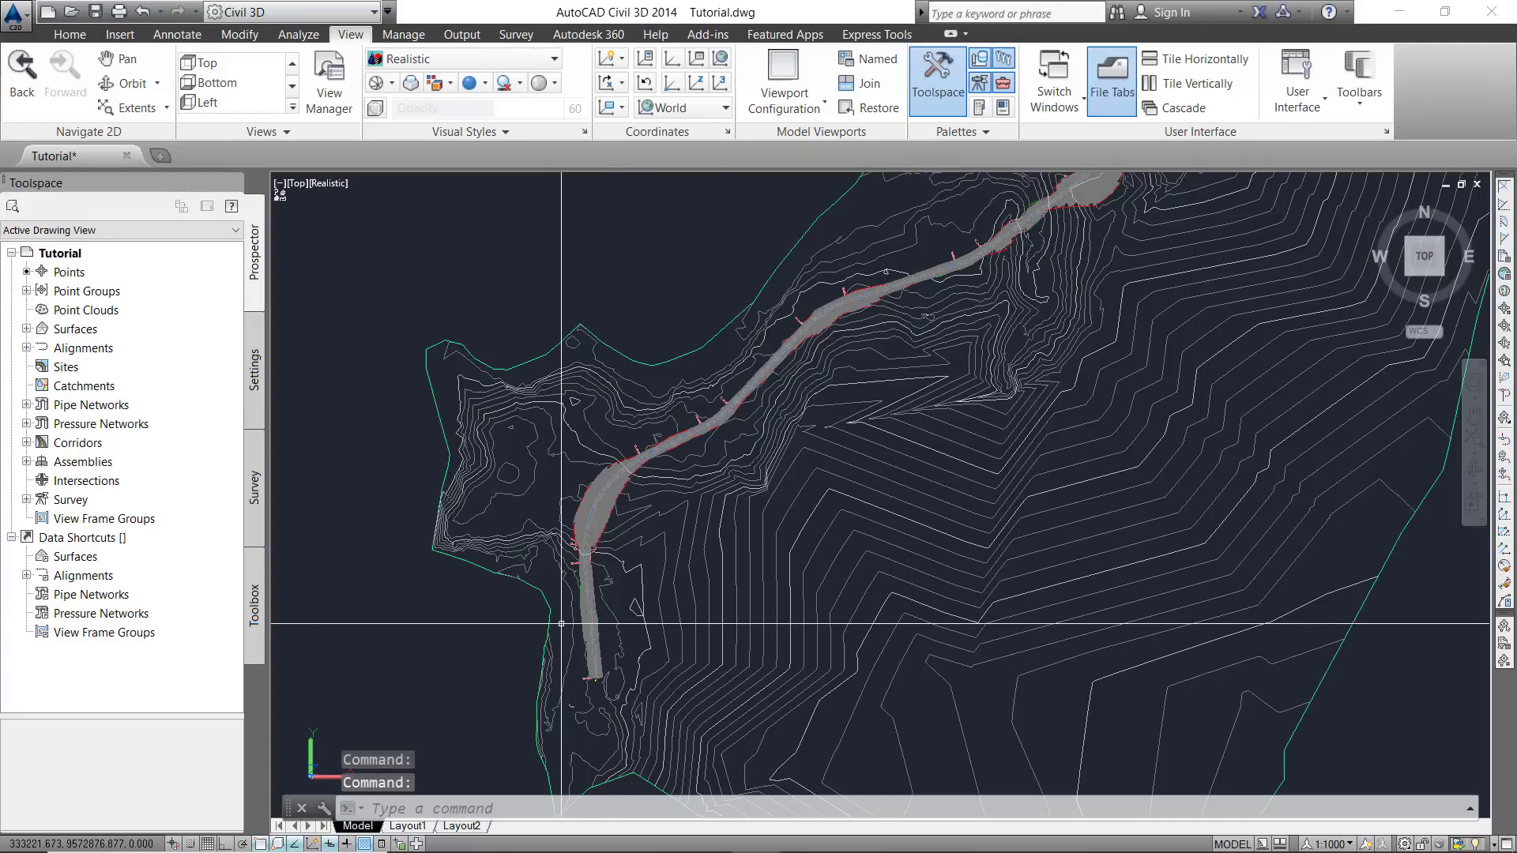
# - Examine the rendered lanes, shoulders and benched slopes from the corridor's start through its first curve
pyautogui.scroll(2, 552, 620)
pyautogui.scroll(5, 861, 600)
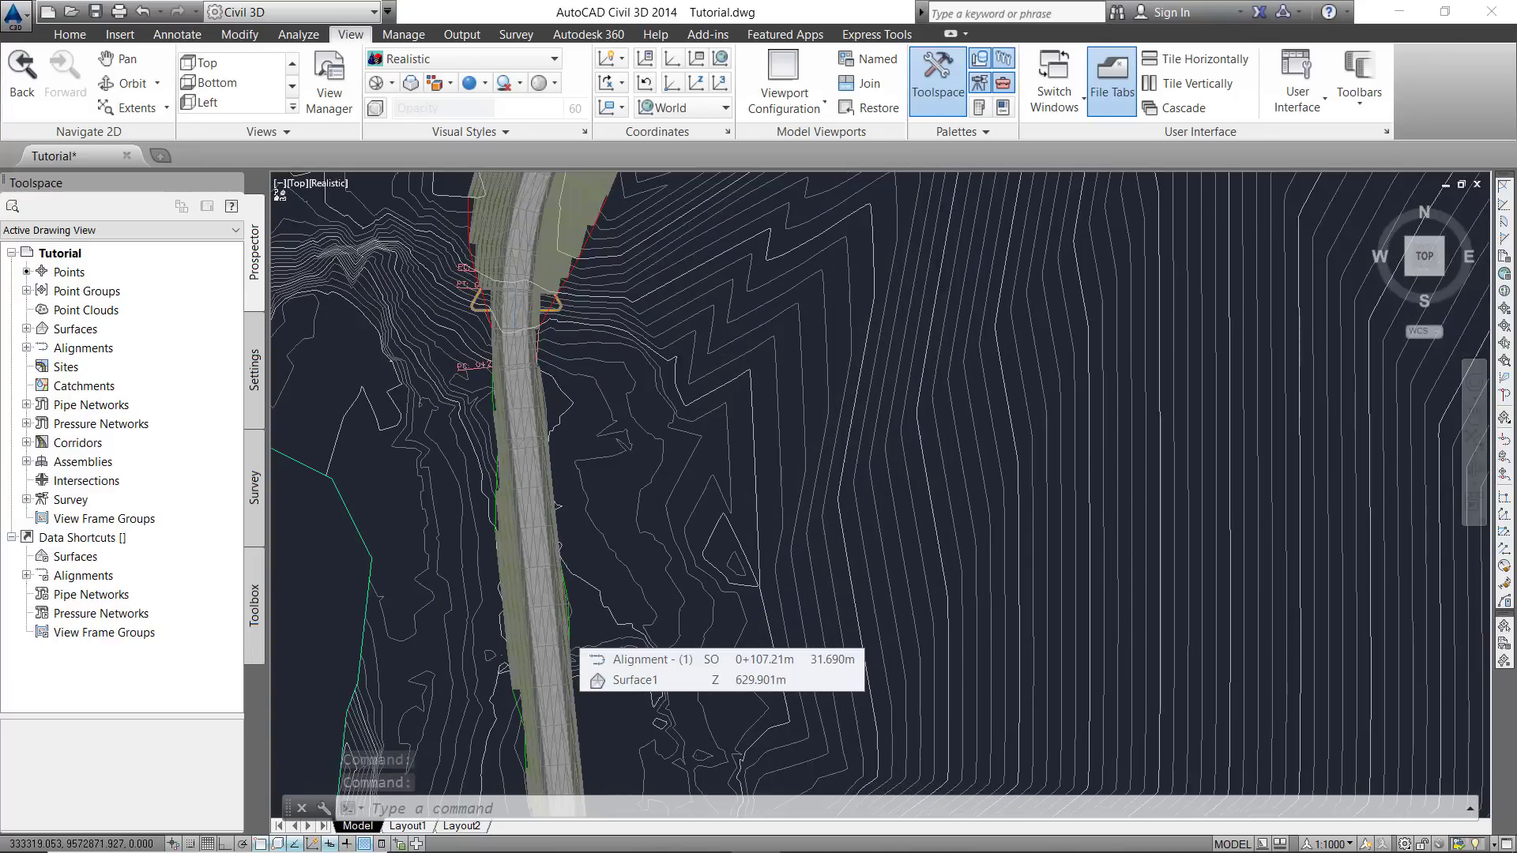
pyautogui.moveTo(539, 650); pyautogui.dragTo(583, 746, button='middle')
pyautogui.scroll(2, 583, 742)
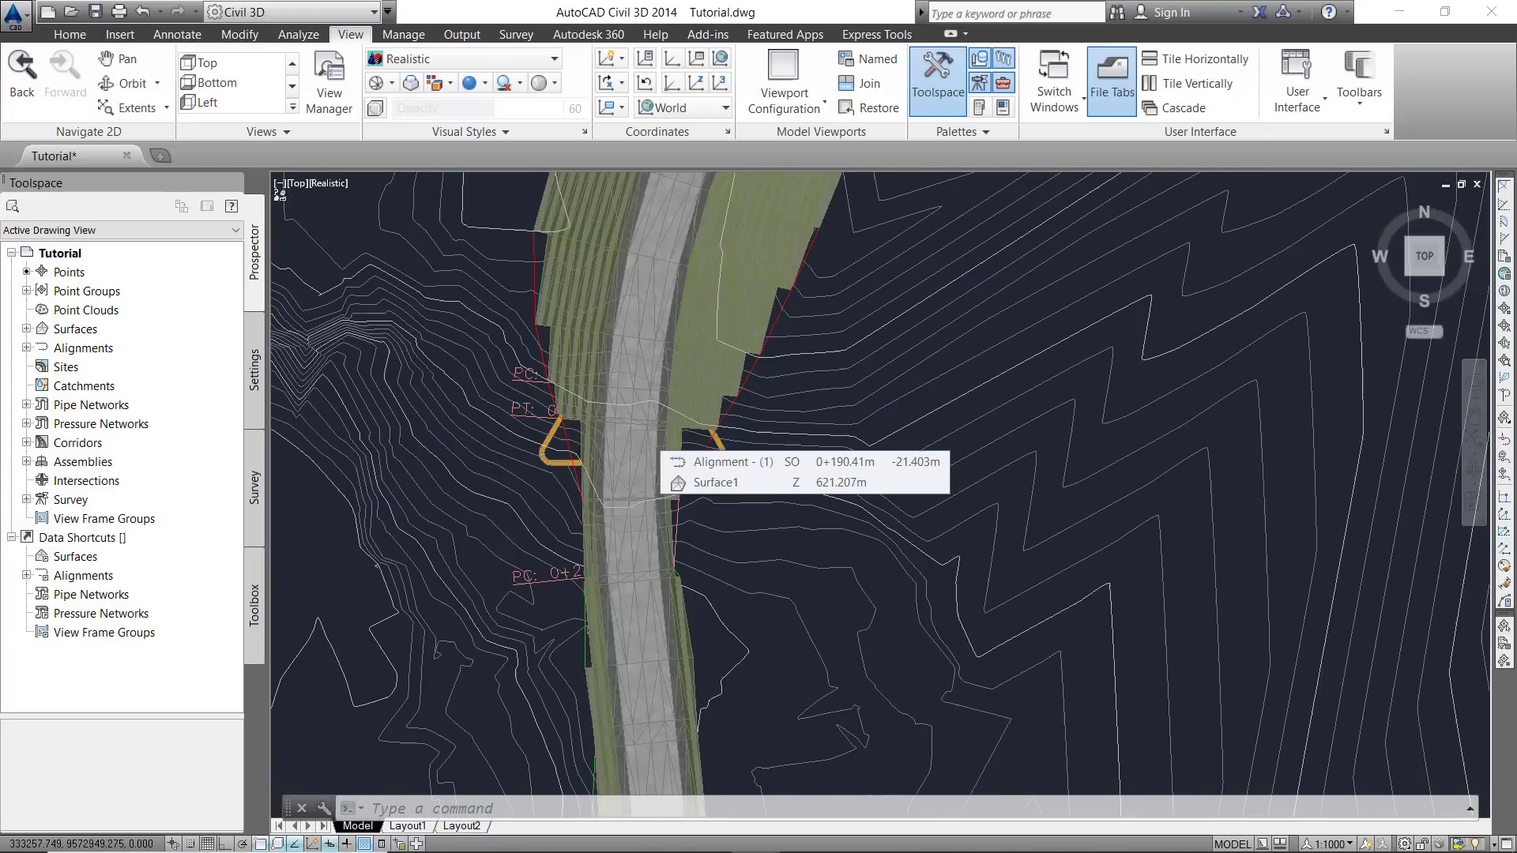
pyautogui.moveTo(596, 418); pyautogui.dragTo(542, 683, button='middle')
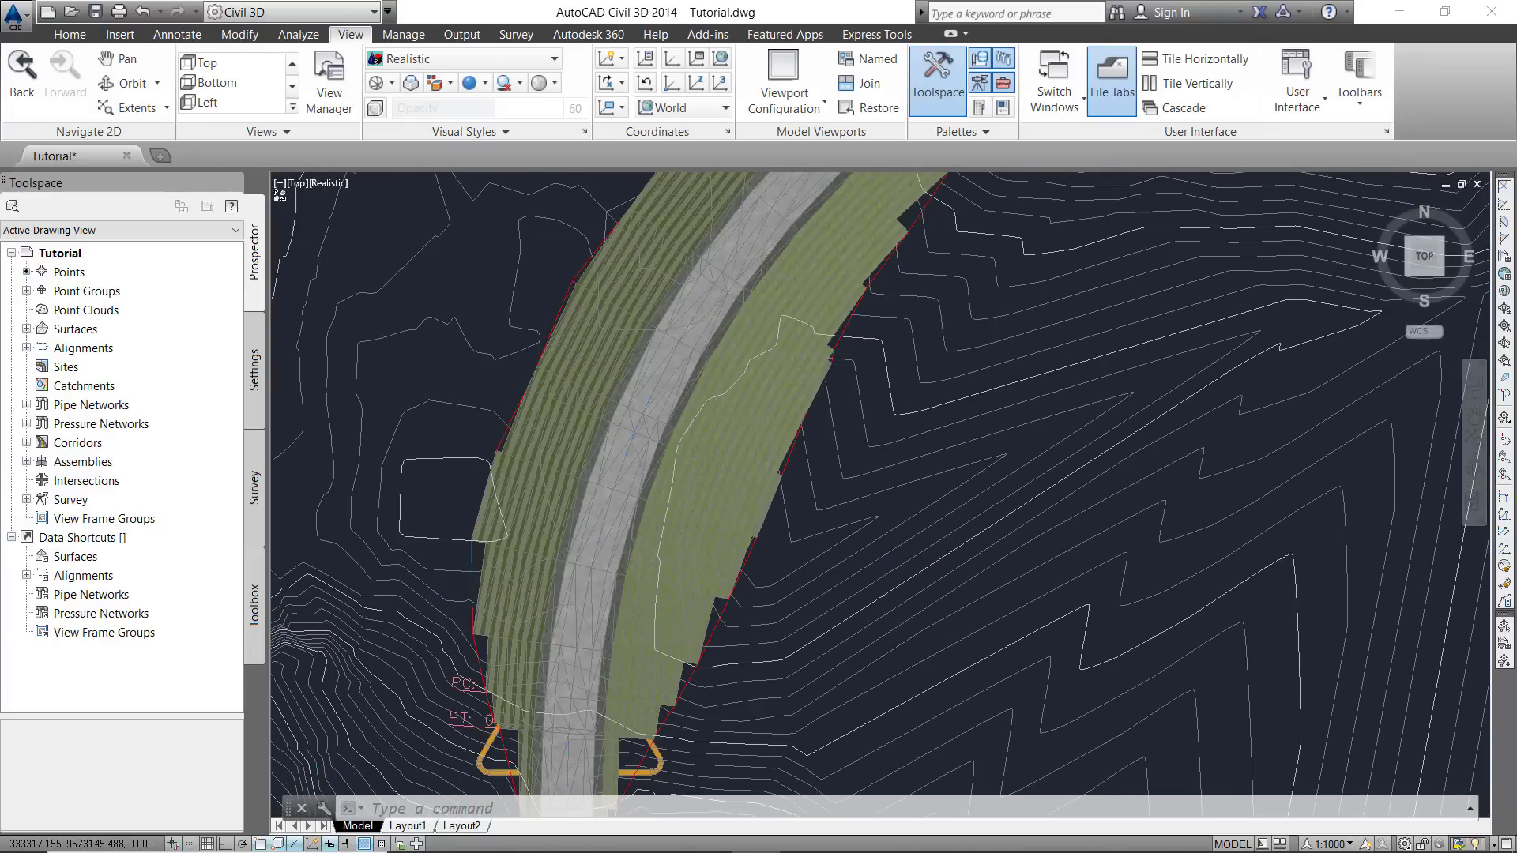
pyautogui.scroll(4, 695, 395)
pyautogui.scroll(-4, 729, 588)
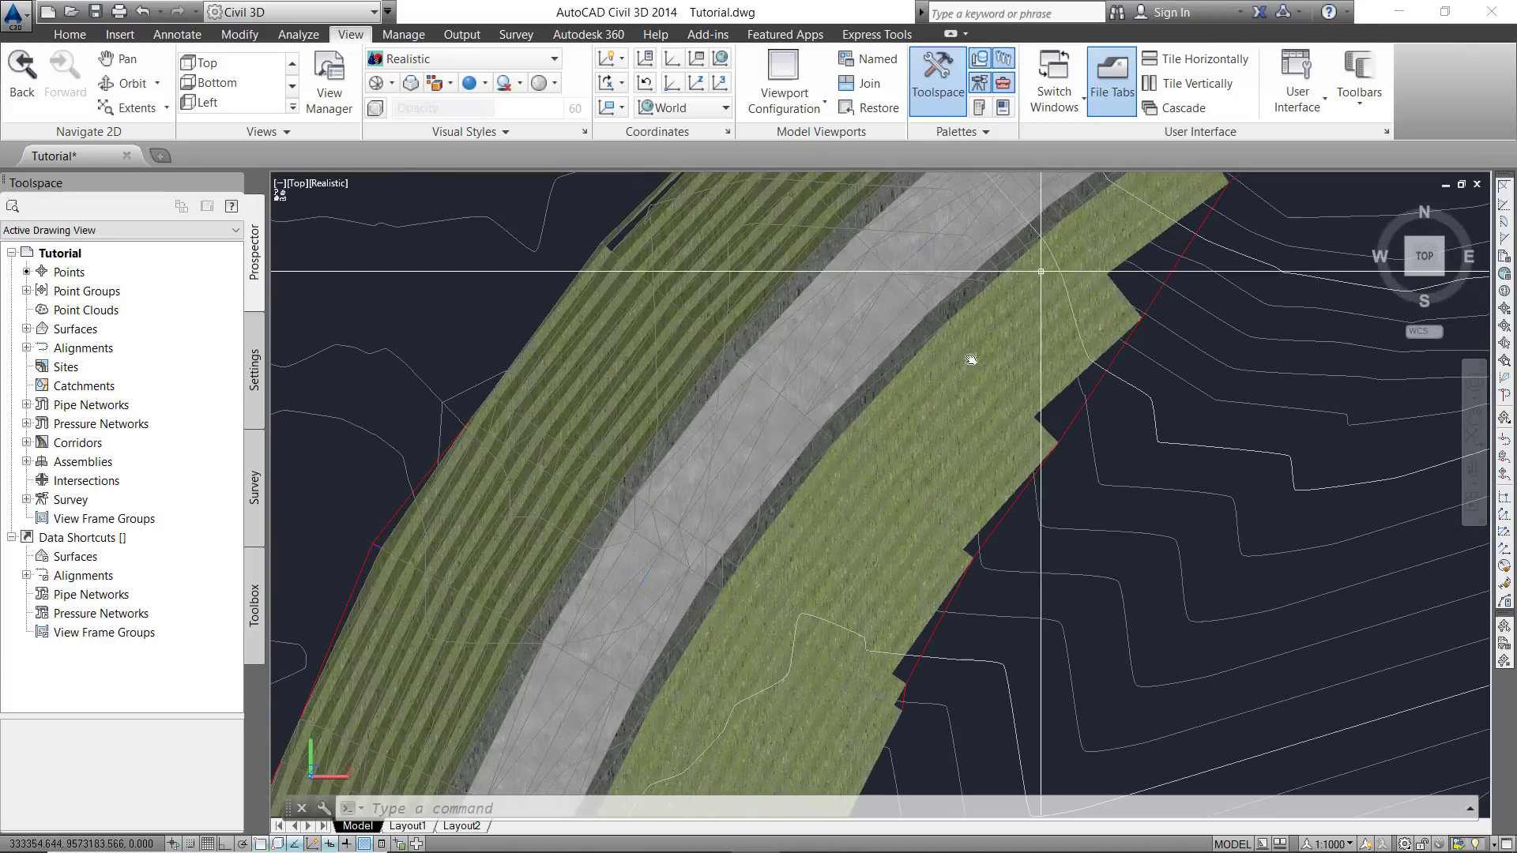
pyautogui.scroll(4, 1086, 268)
pyautogui.scroll(-3, 1086, 268)
pyautogui.moveTo(948, 356); pyautogui.dragTo(801, 426, button='middle')
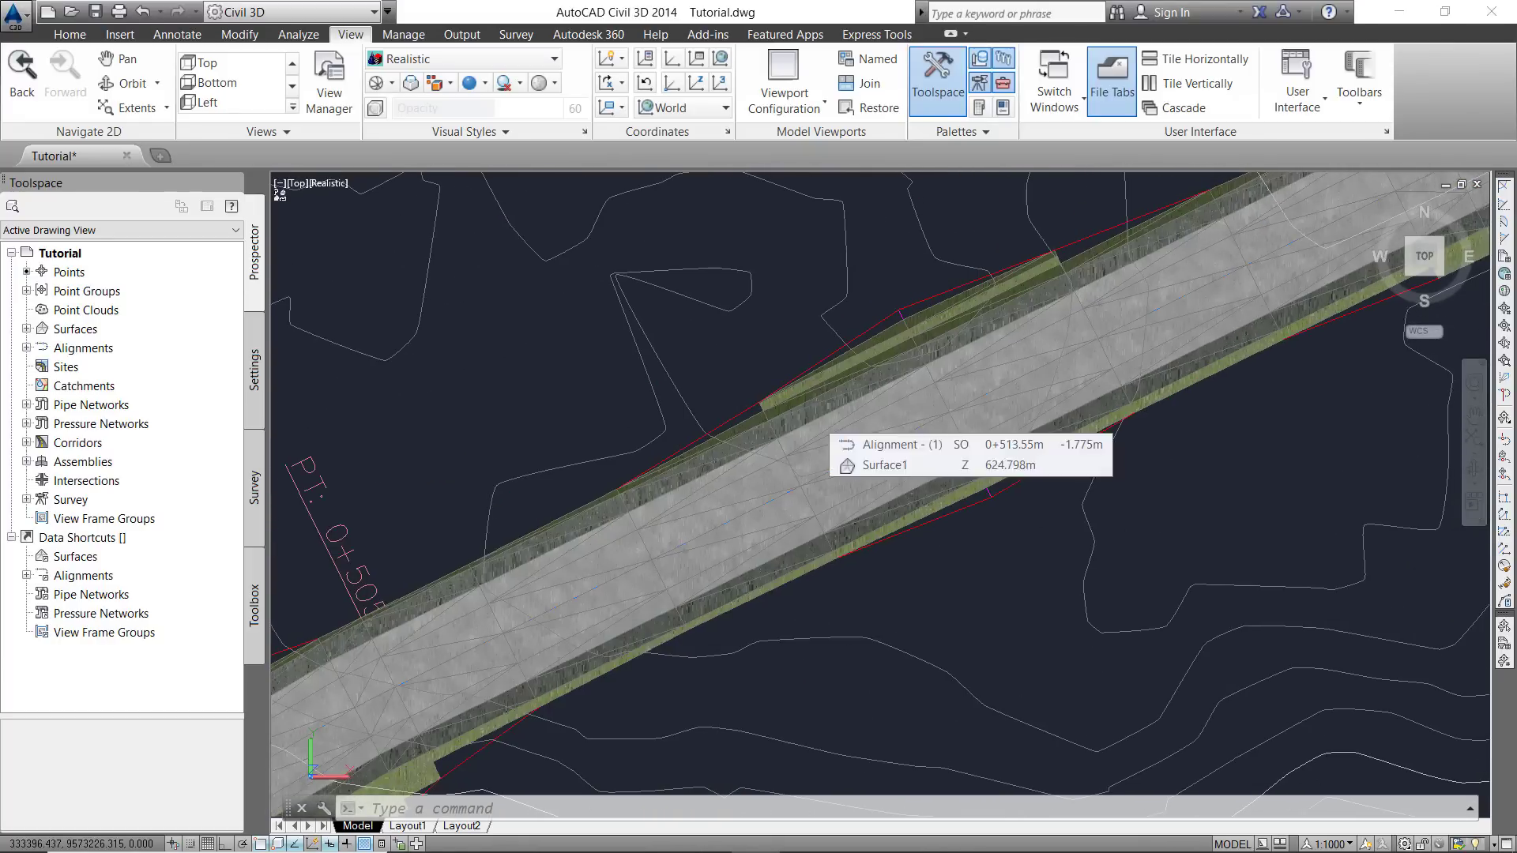
# - Inspect the rendered corridor through its middle bends, including the wide slopes near station 1+000, and the whole site with the profile view
pyautogui.scroll(-2, 801, 426)
pyautogui.scroll(-2, 802, 426)
pyautogui.scroll(4, 956, 321)
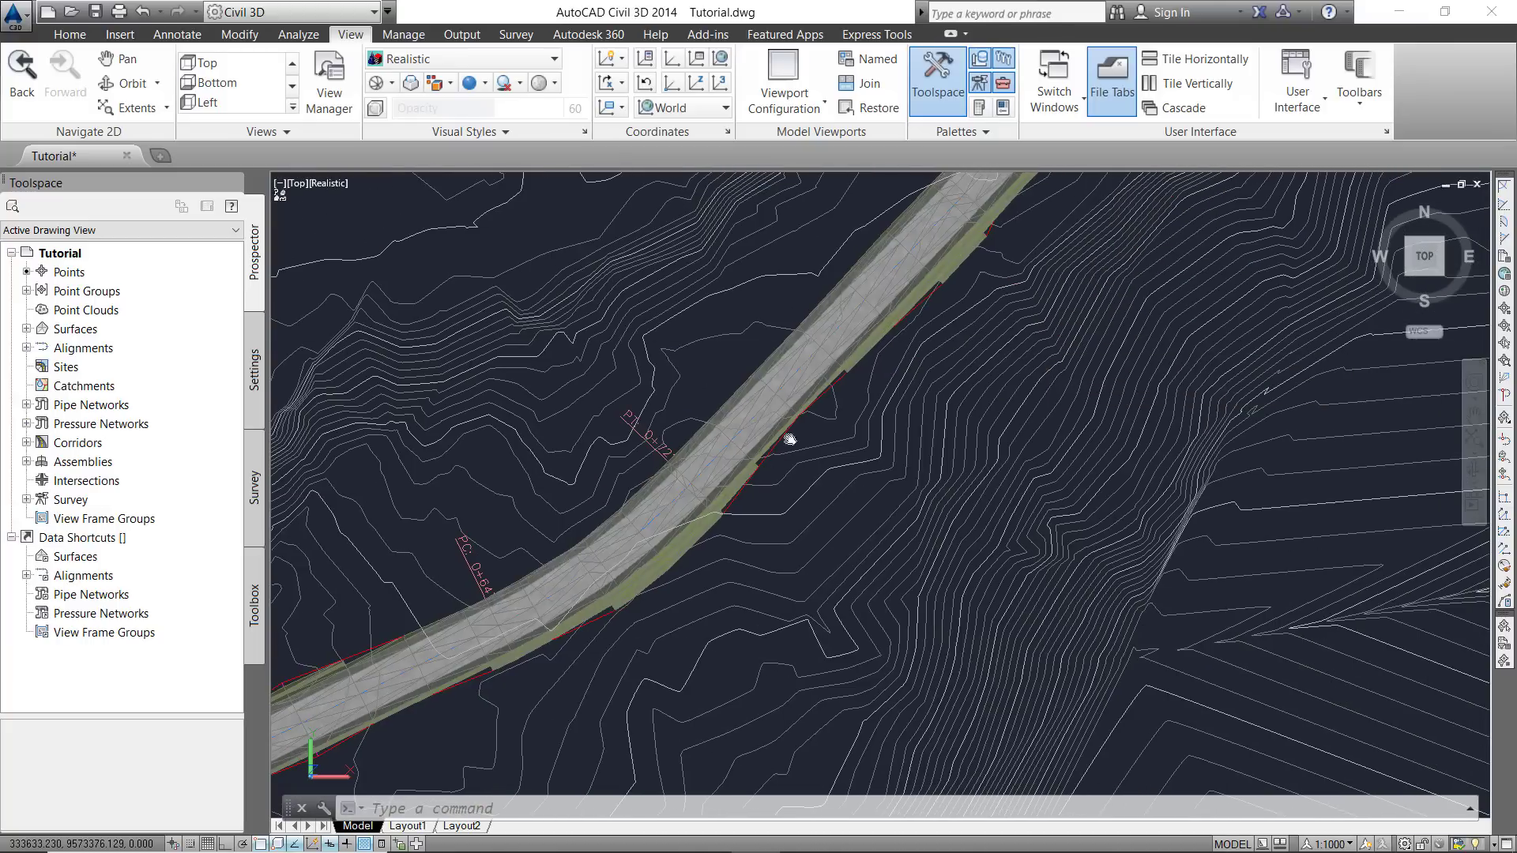
pyautogui.scroll(4, 637, 579)
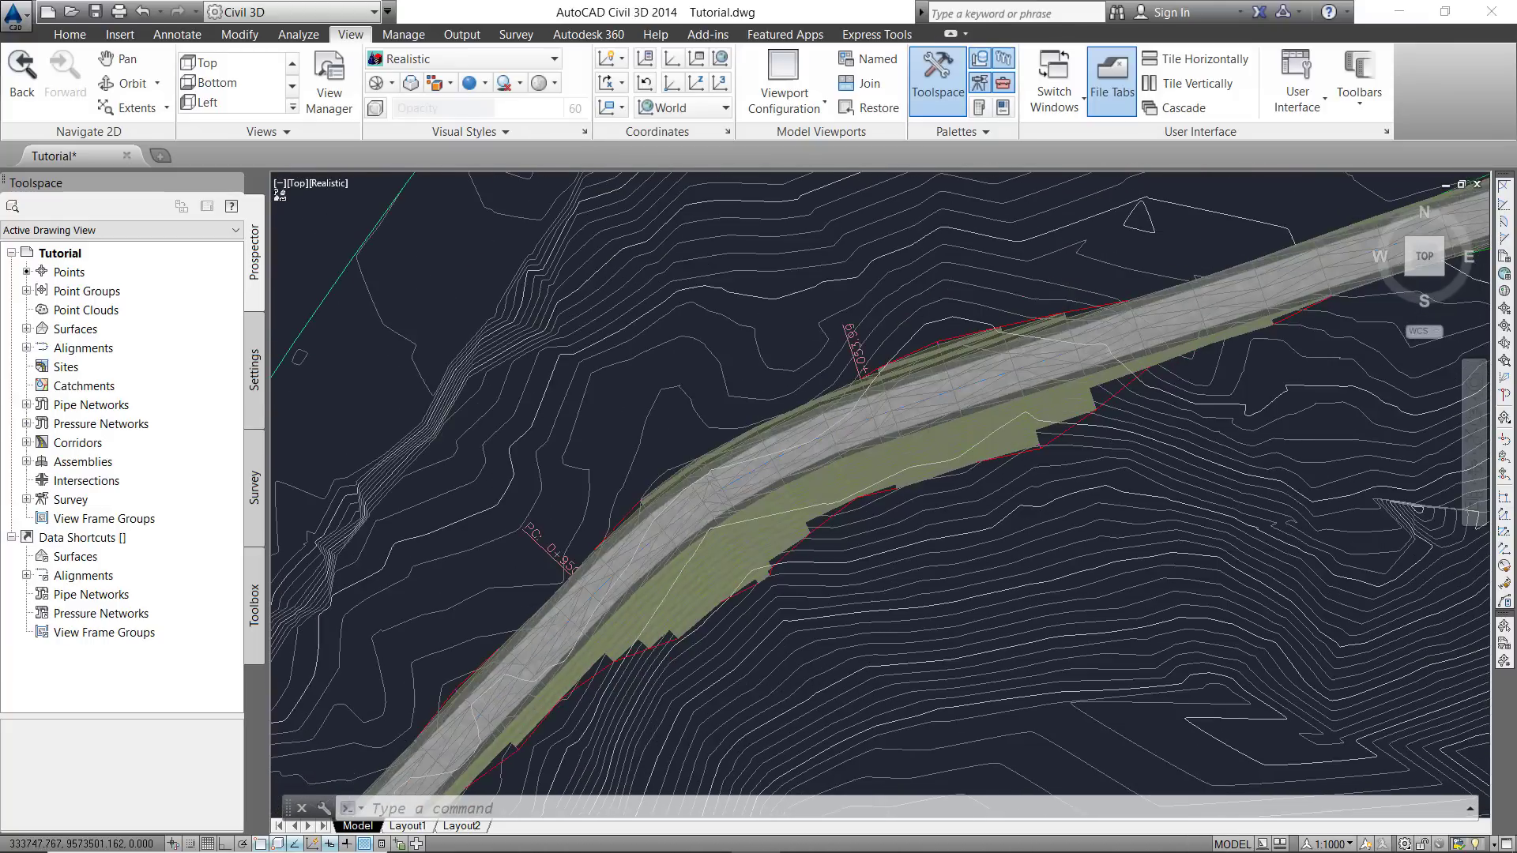
pyautogui.scroll(2, 671, 601)
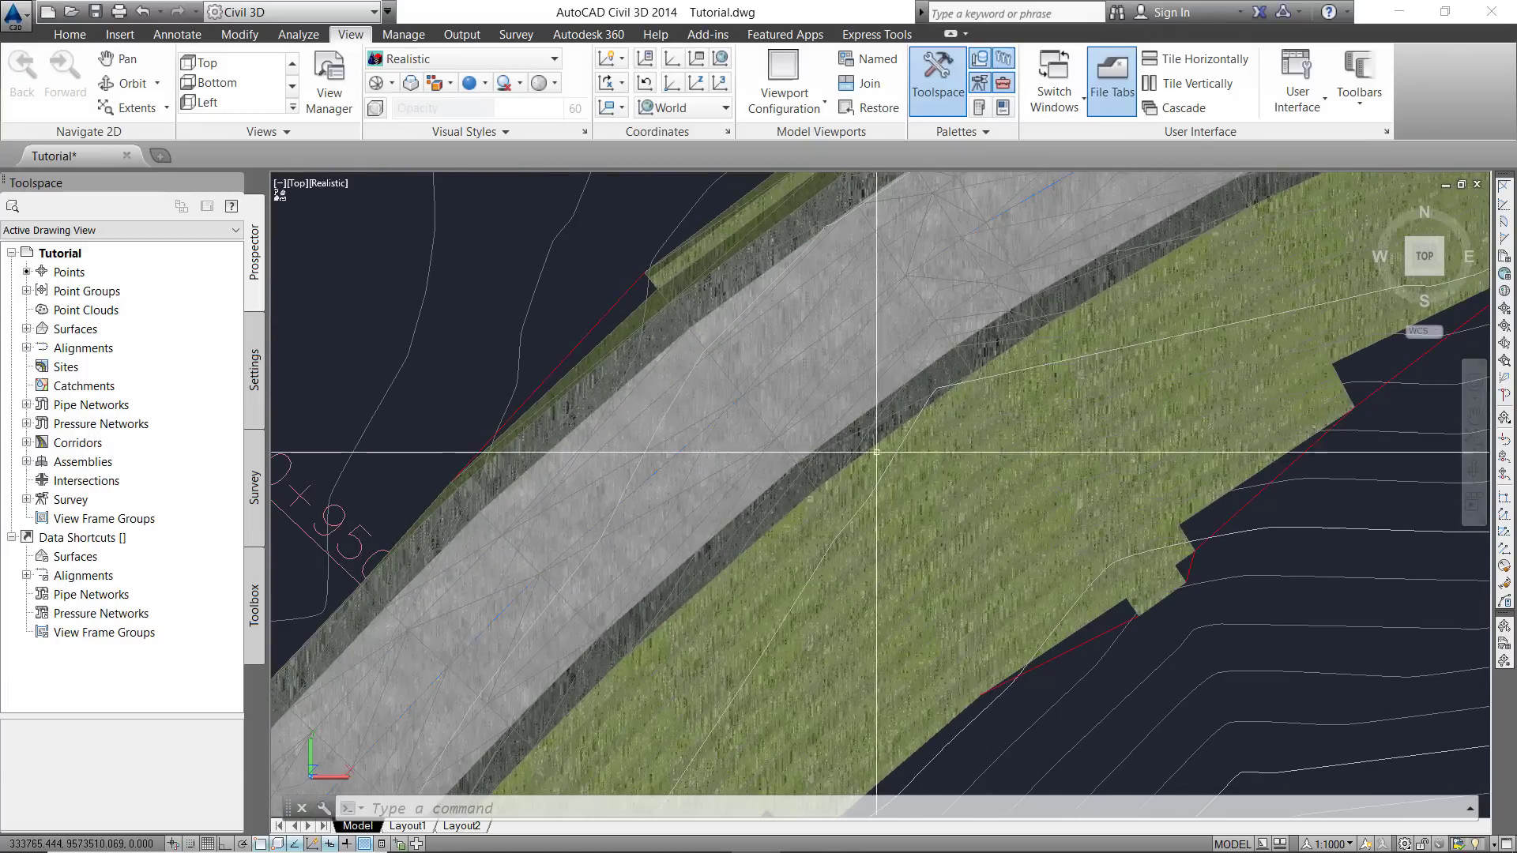
pyautogui.scroll(-3, 534, 552)
pyautogui.scroll(-2, 533, 551)
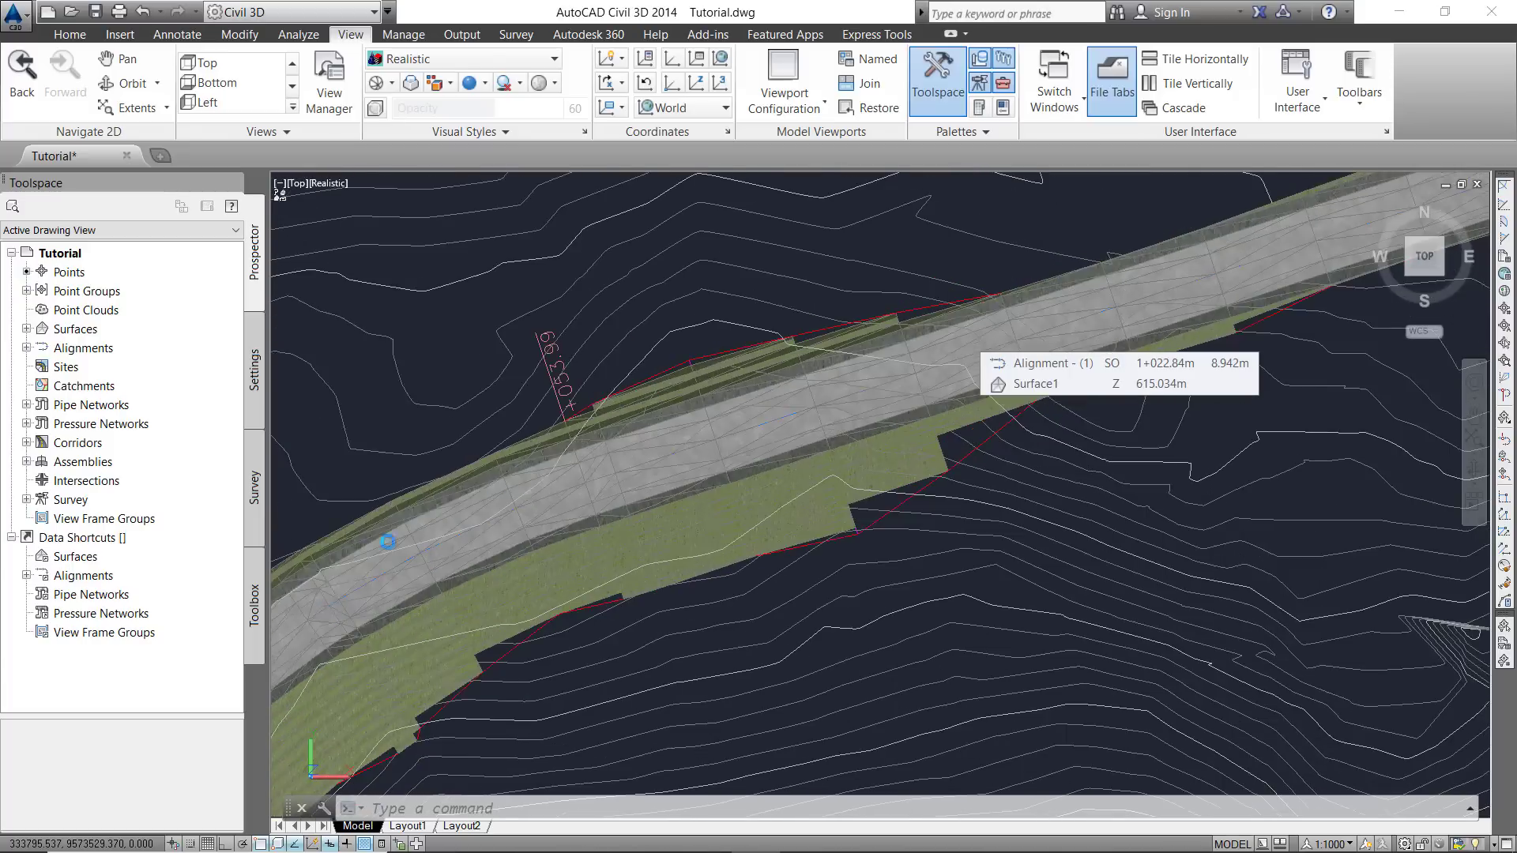
pyautogui.scroll(2, 980, 344)
pyautogui.scroll(-6, 1133, 347)
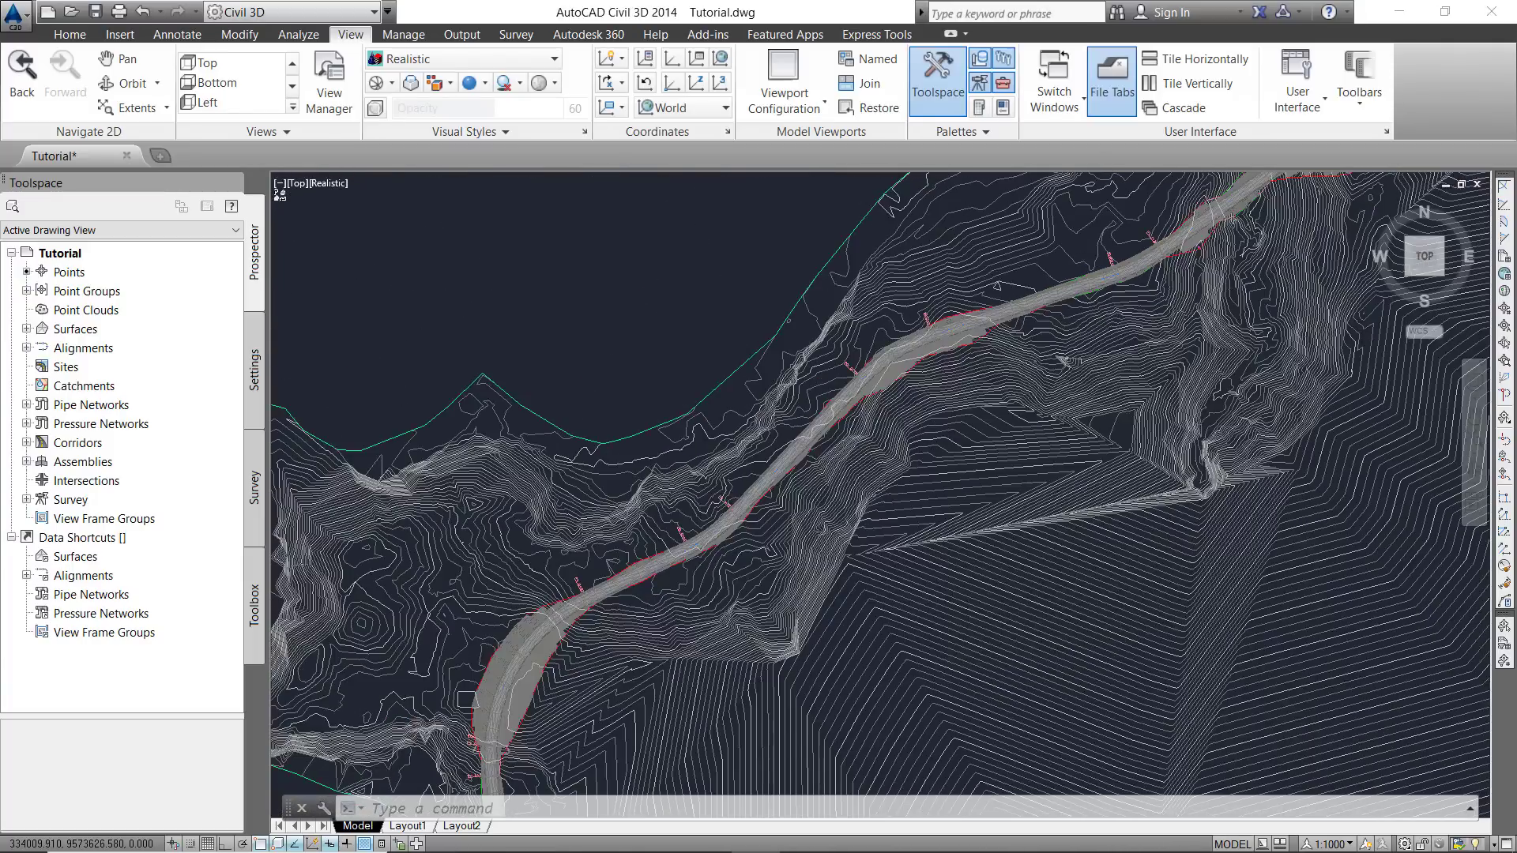
pyautogui.moveTo(1394, 355); pyautogui.dragTo(1007, 388, button='middle')
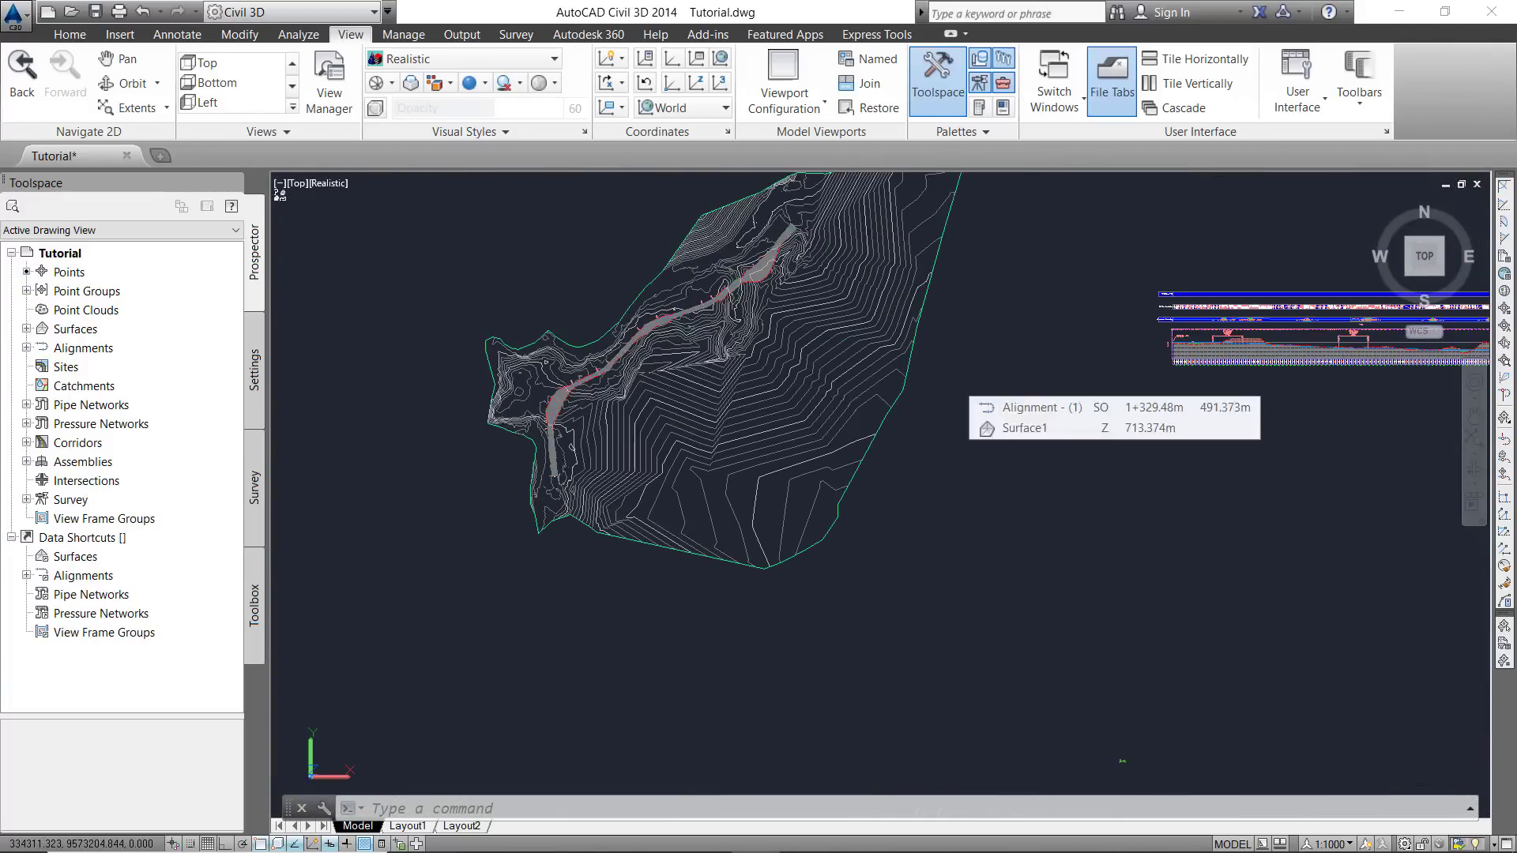
pyautogui.moveTo(675, 478); pyautogui.dragTo(653, 483, button='middle')
pyautogui.scroll(-3, 653, 483)
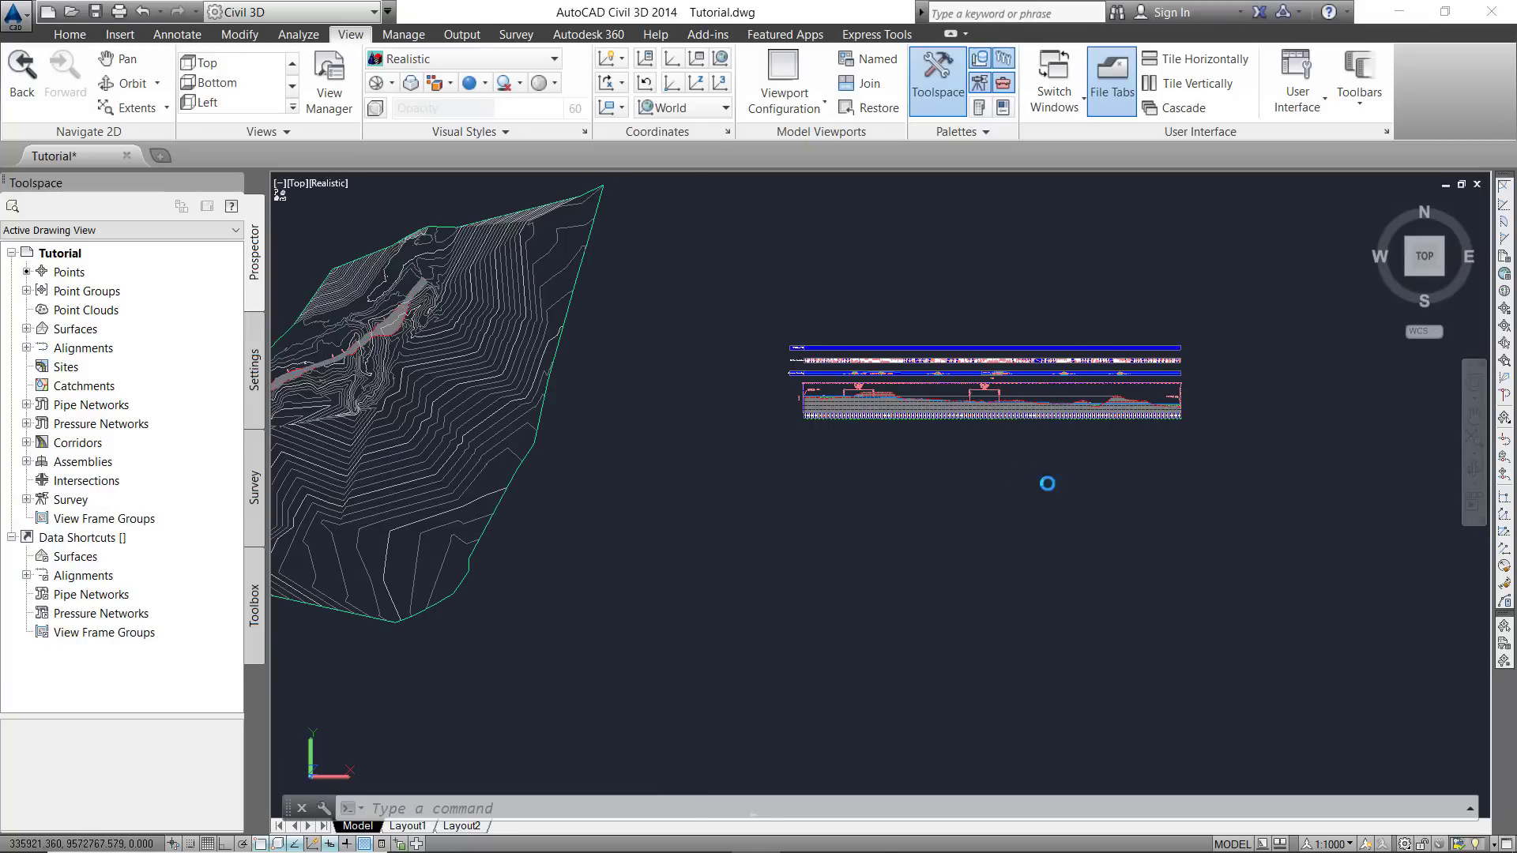
pyautogui.scroll(3, 664, 476)
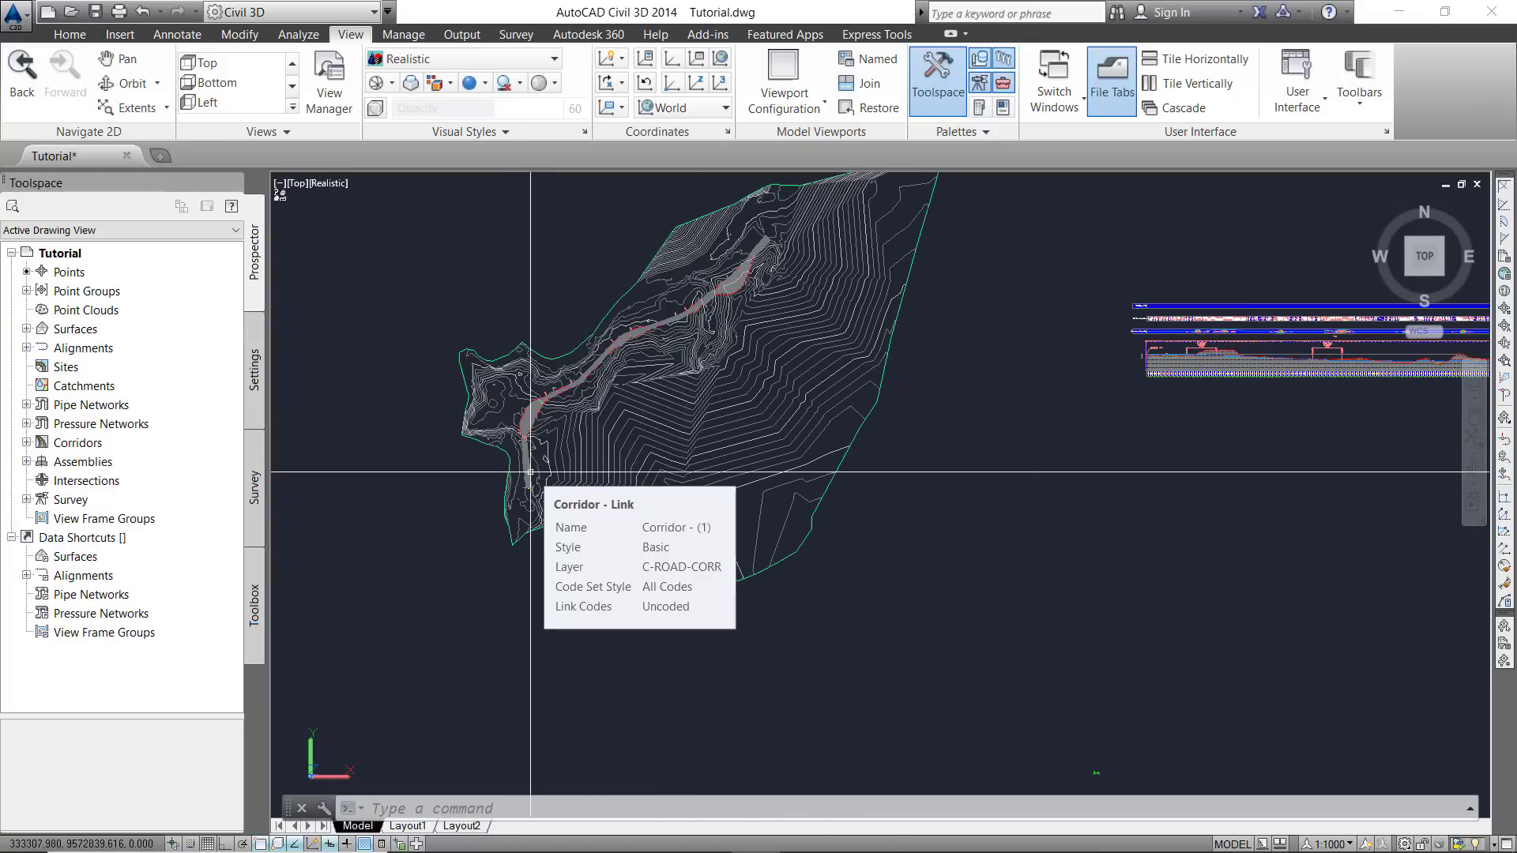
# - Switch the visual style to 2D Wireframe and back to Realistic
pyautogui.click(426, 60)
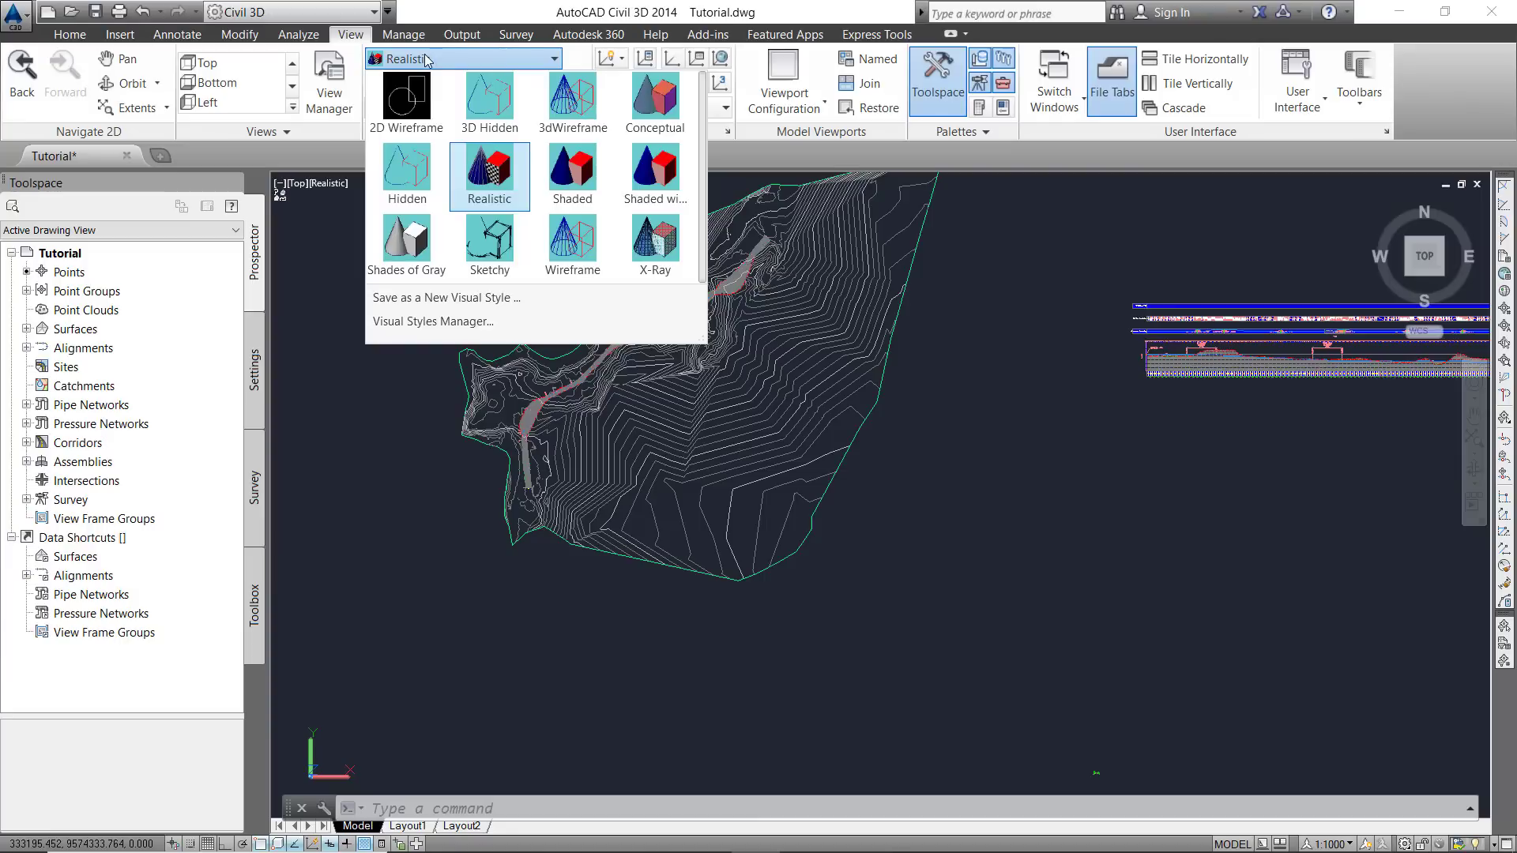
pyautogui.click(424, 110)
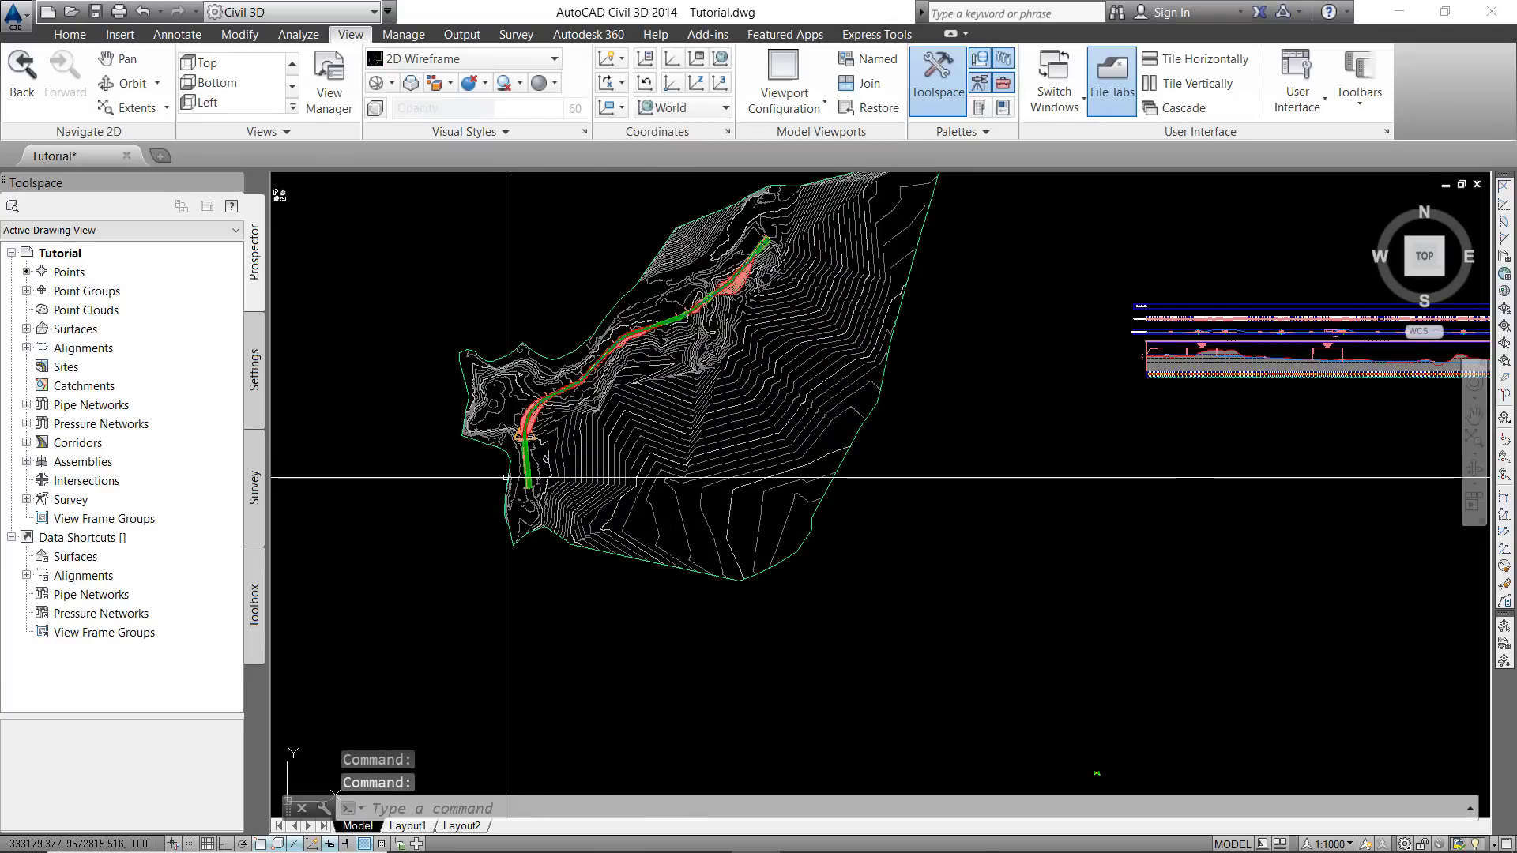
pyautogui.scroll(2, 511, 474)
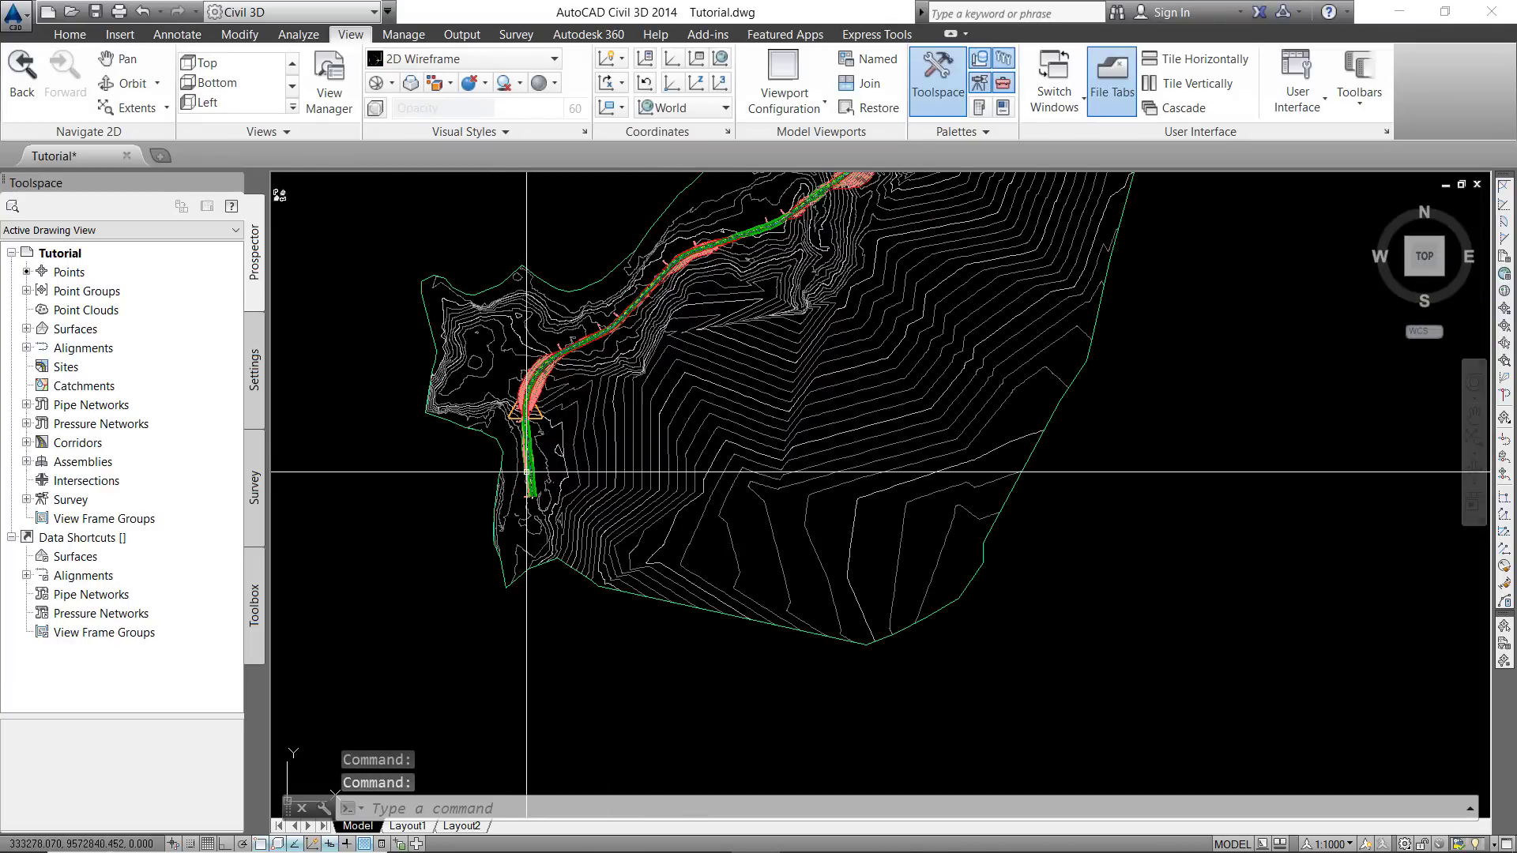
pyautogui.scroll(4, 526, 472)
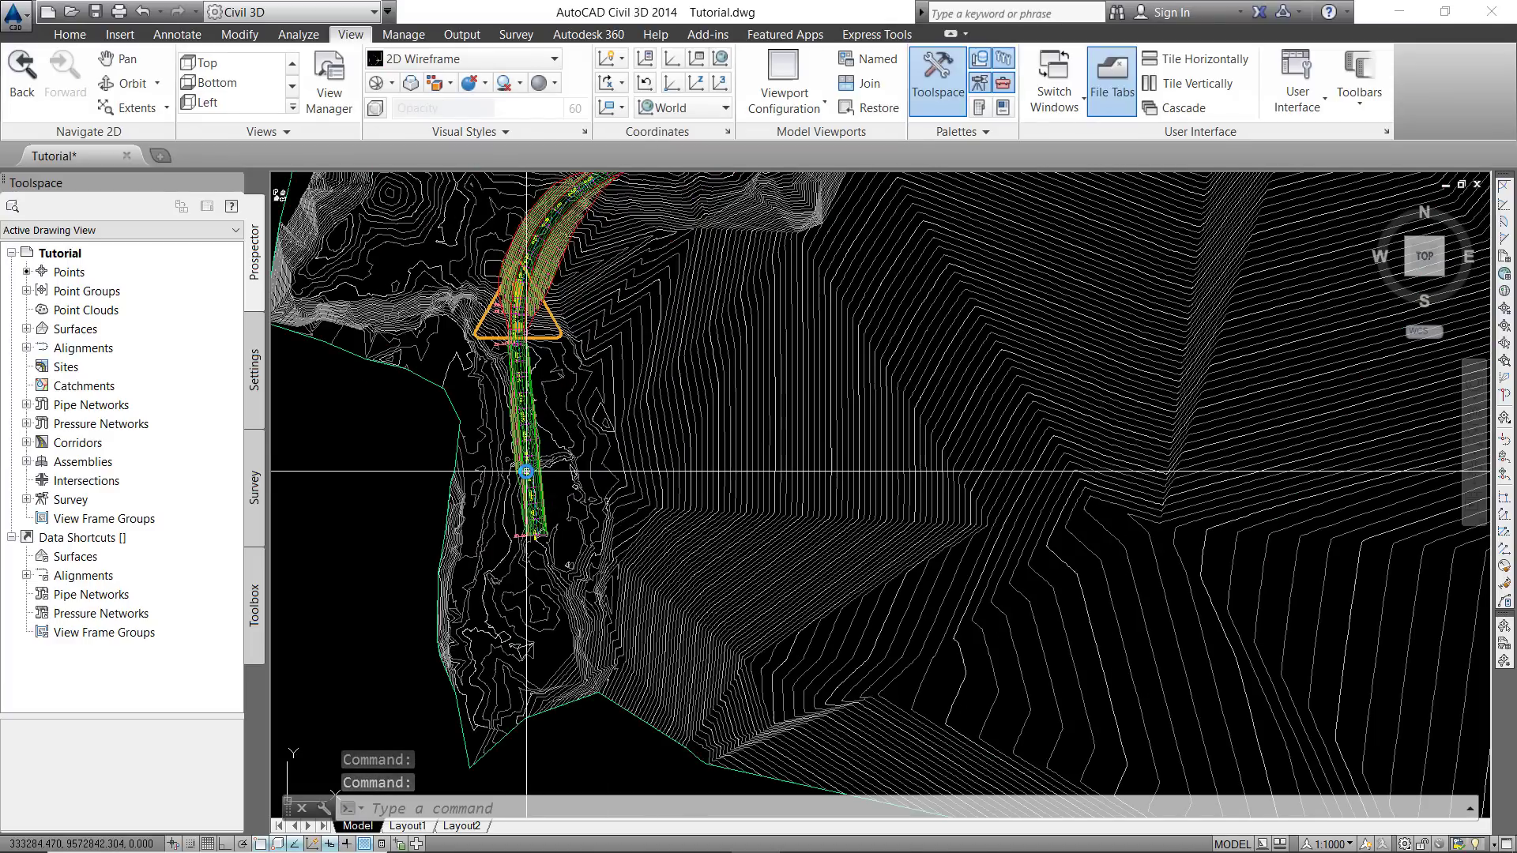
pyautogui.click(440, 82)
pyautogui.click(508, 181)
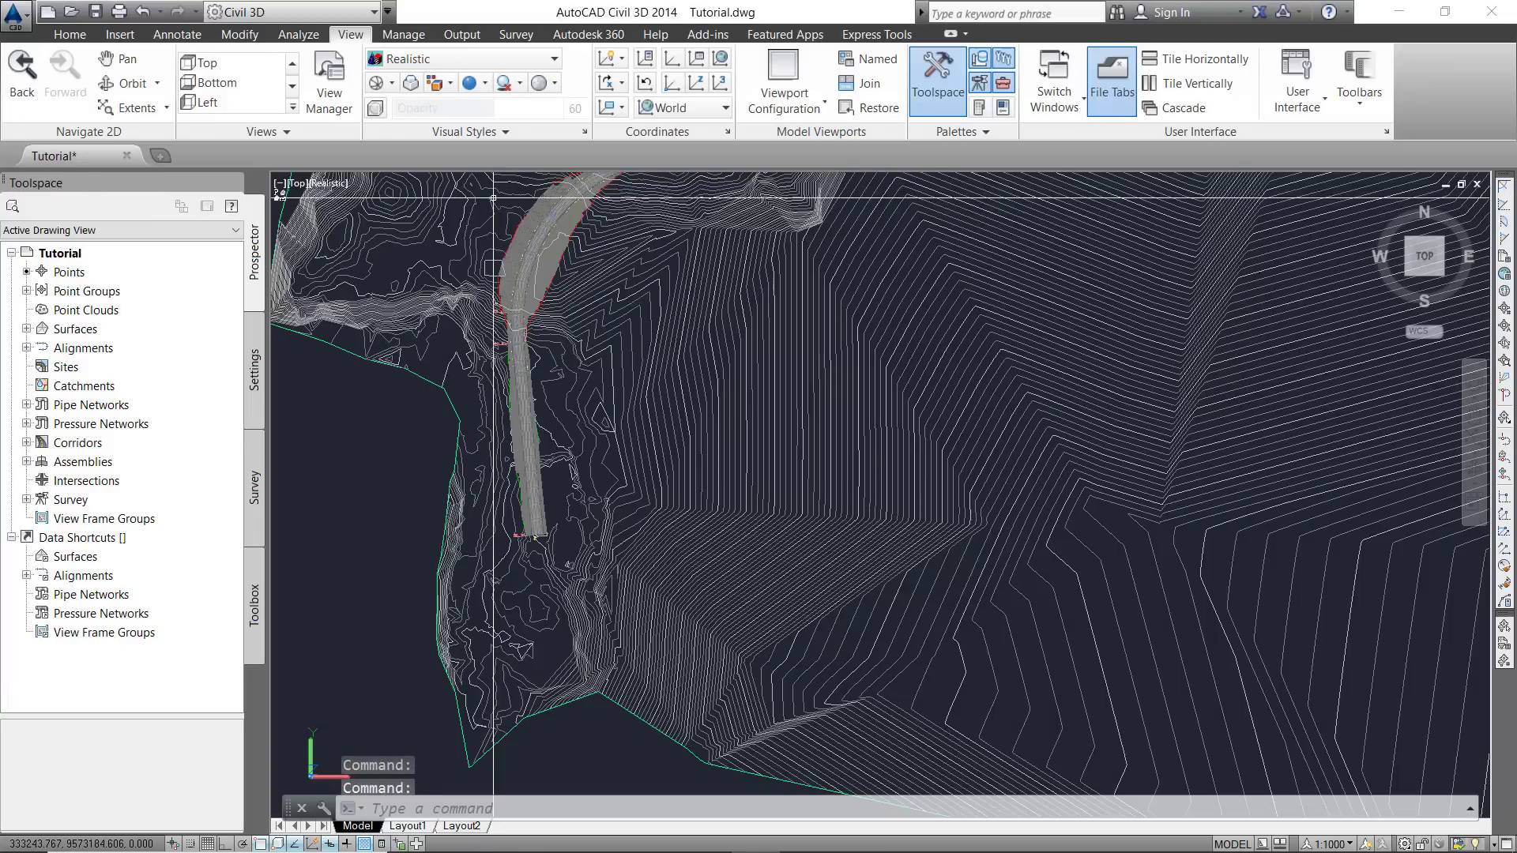
# - Start the Drive simulation for the corridor from its starting end, following the first Crown feature line
pyautogui.scroll(3, 518, 426)
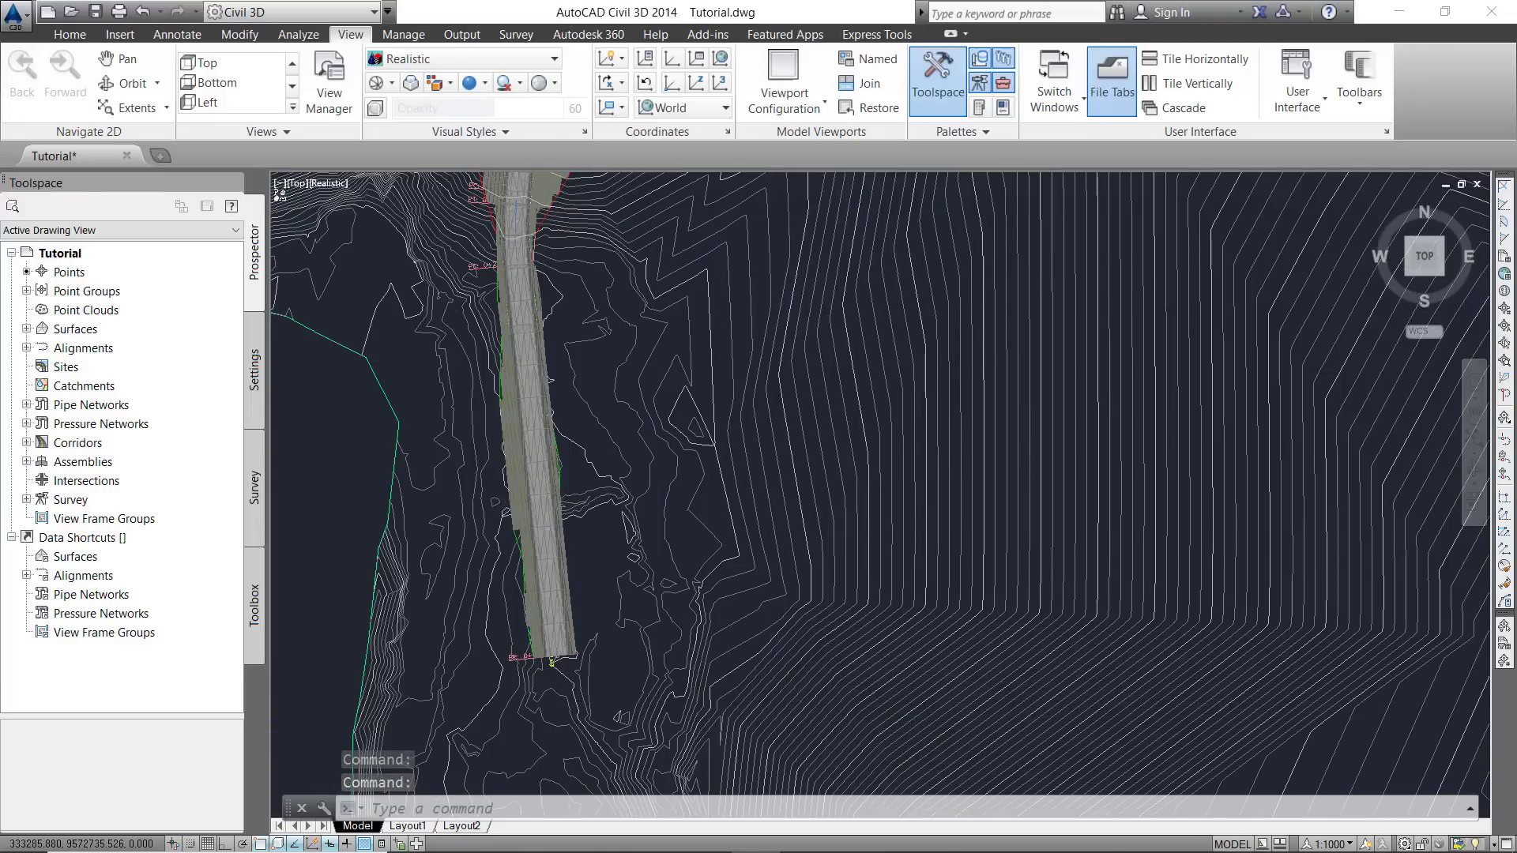
pyautogui.scroll(8, 647, 447)
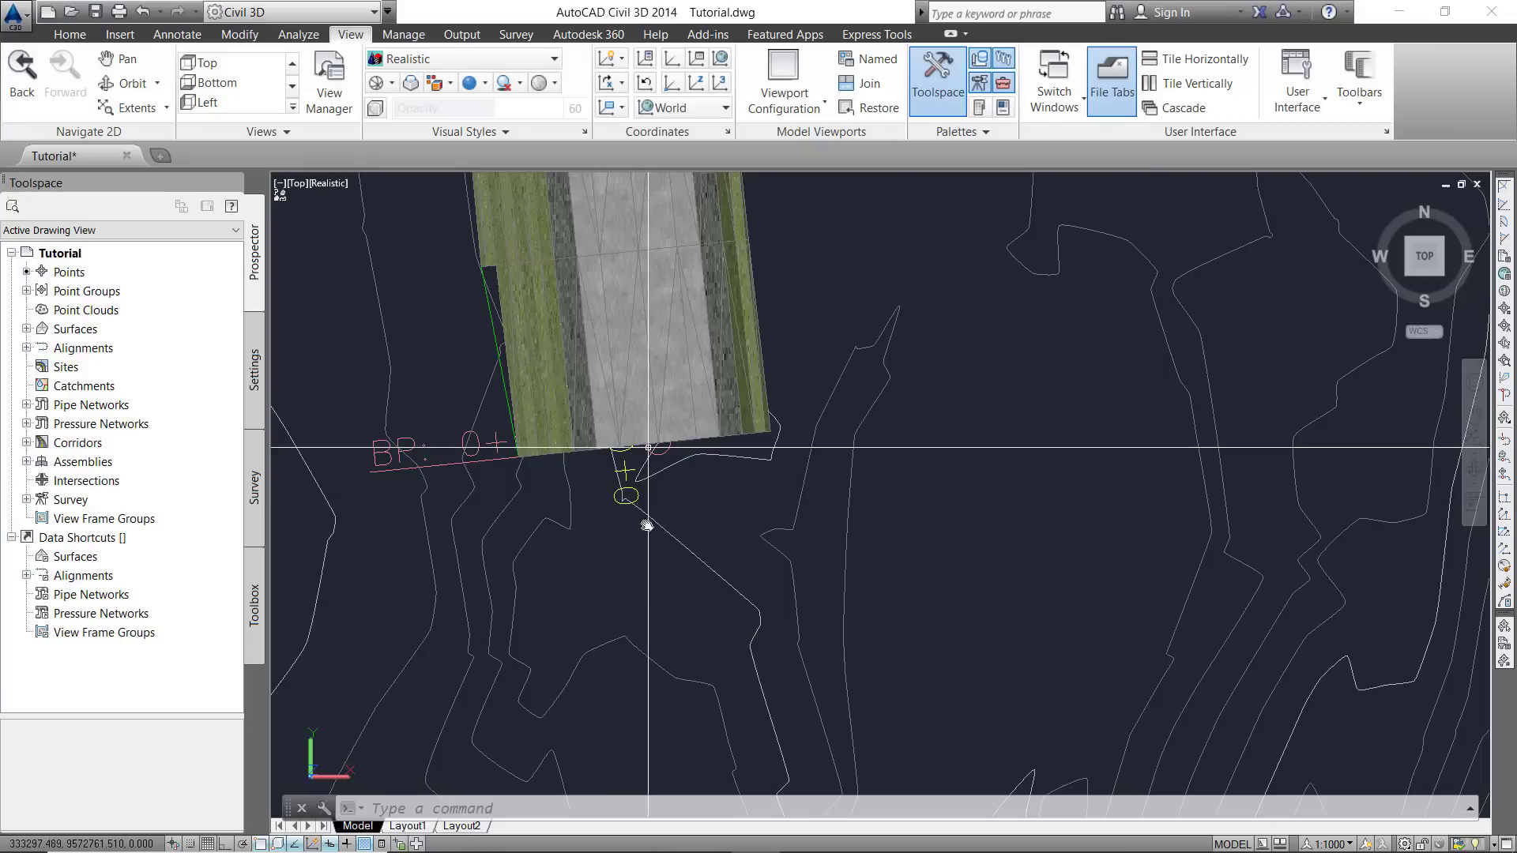
pyautogui.moveTo(647, 448); pyautogui.dragTo(638, 603, button='middle')
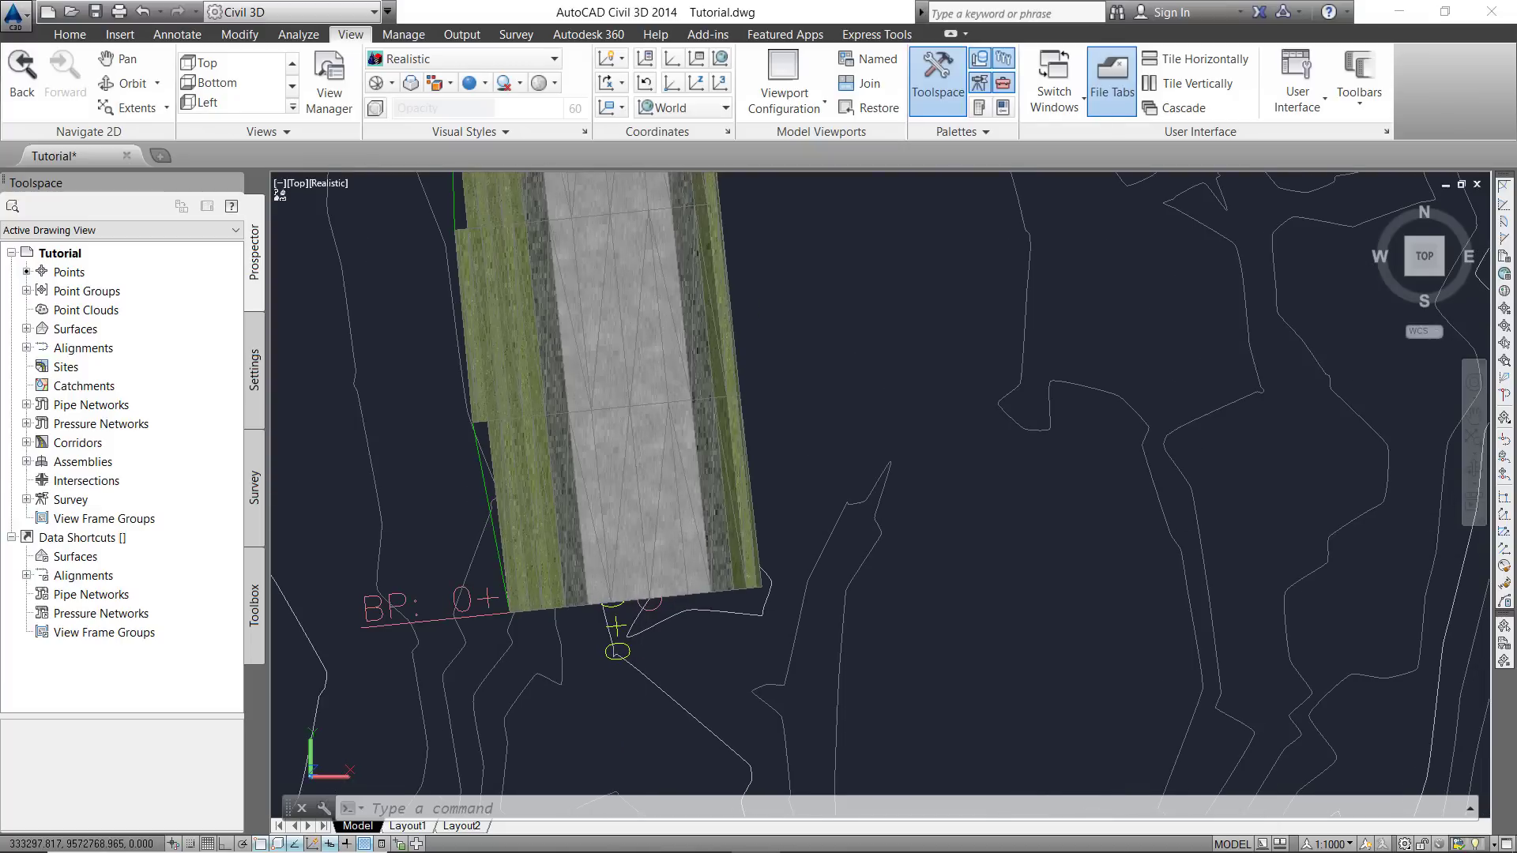
pyautogui.click(642, 531)
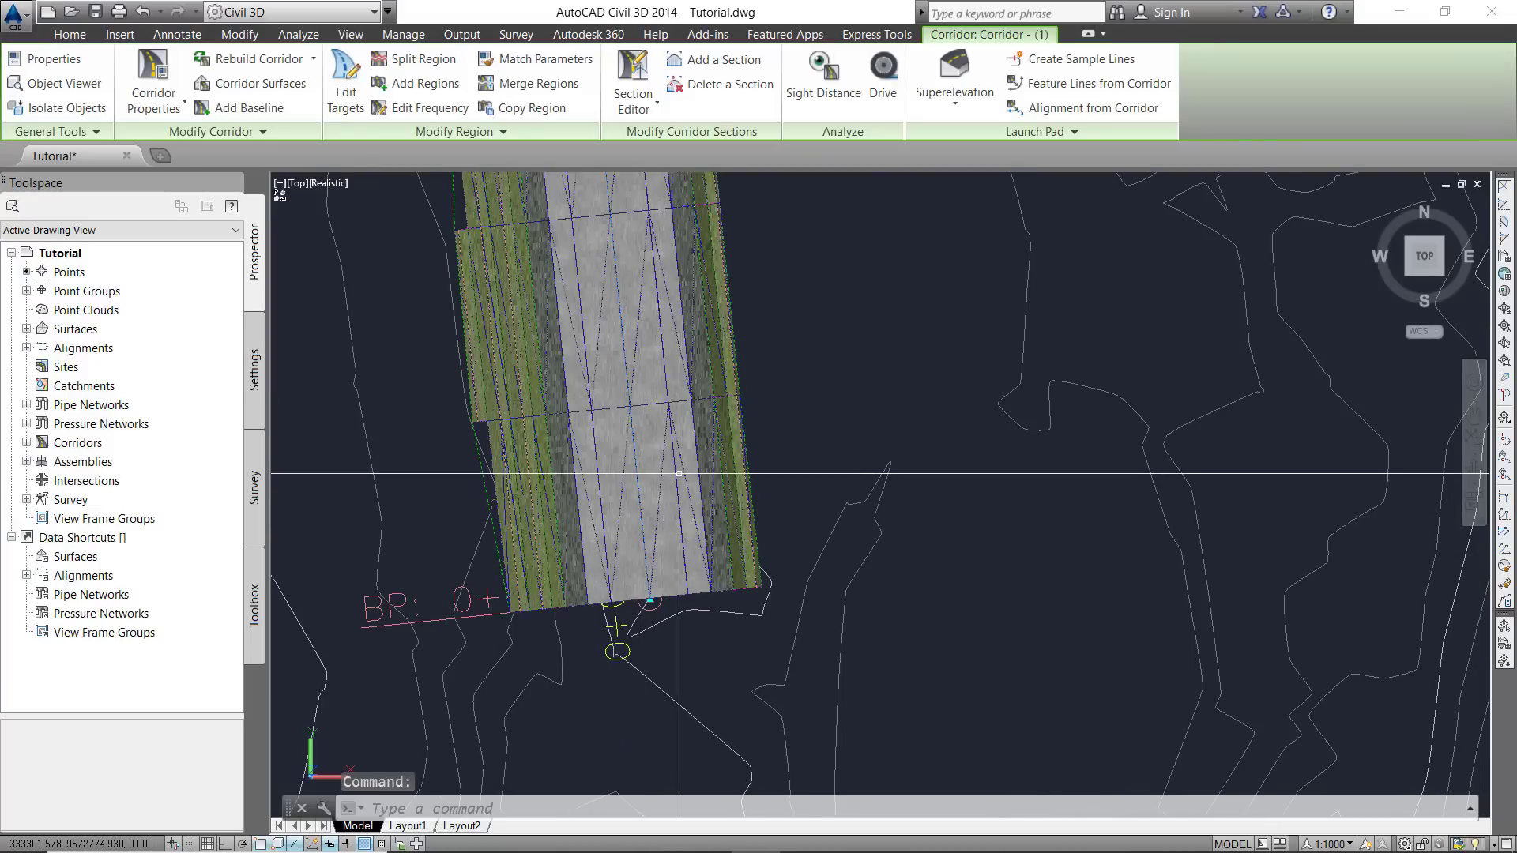
pyautogui.click(878, 68)
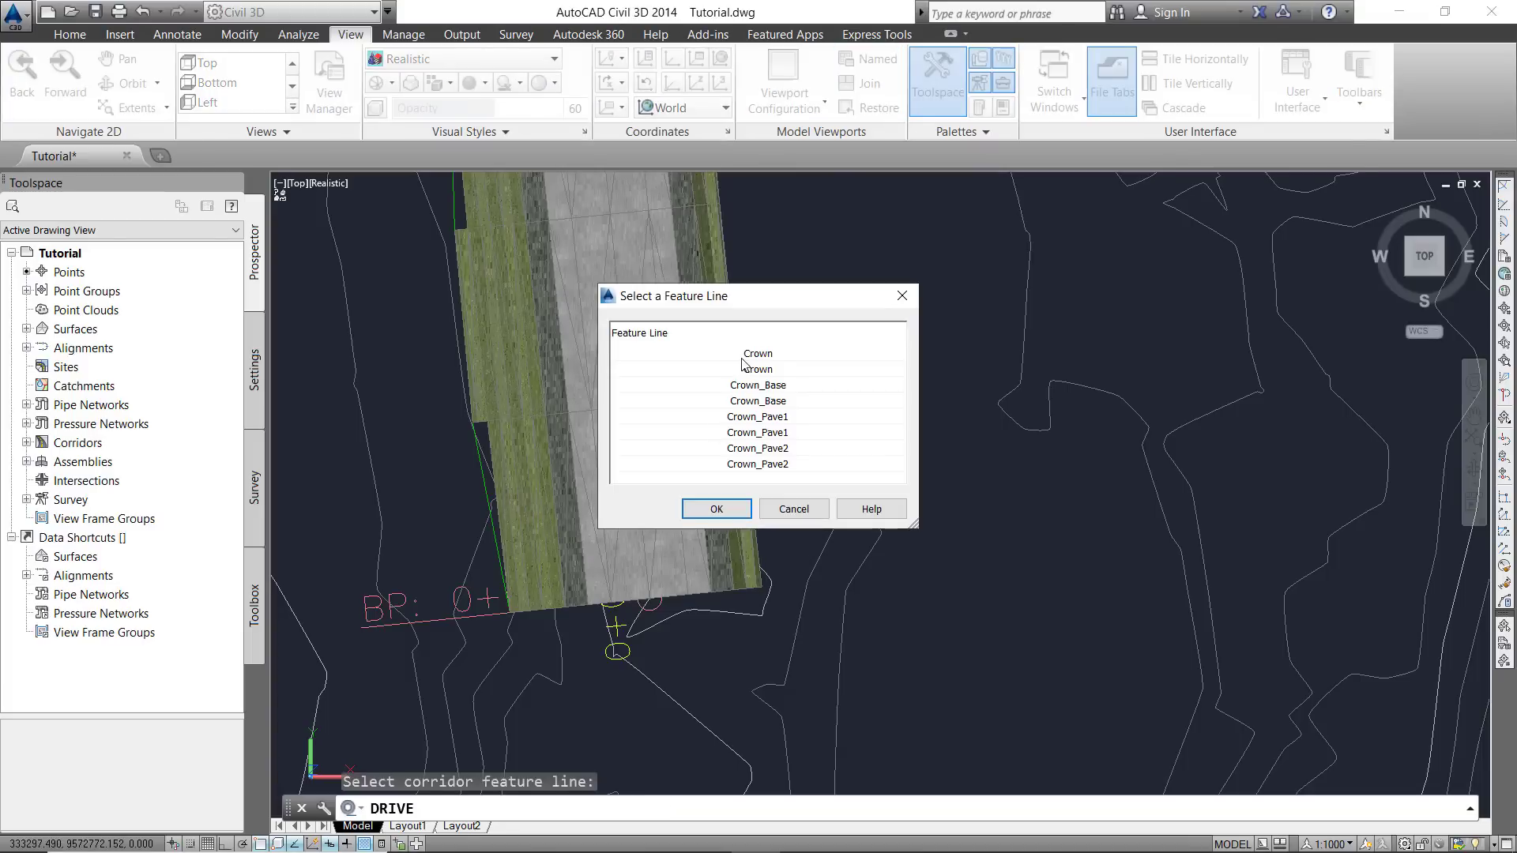
pyautogui.click(745, 354)
pyautogui.click(716, 510)
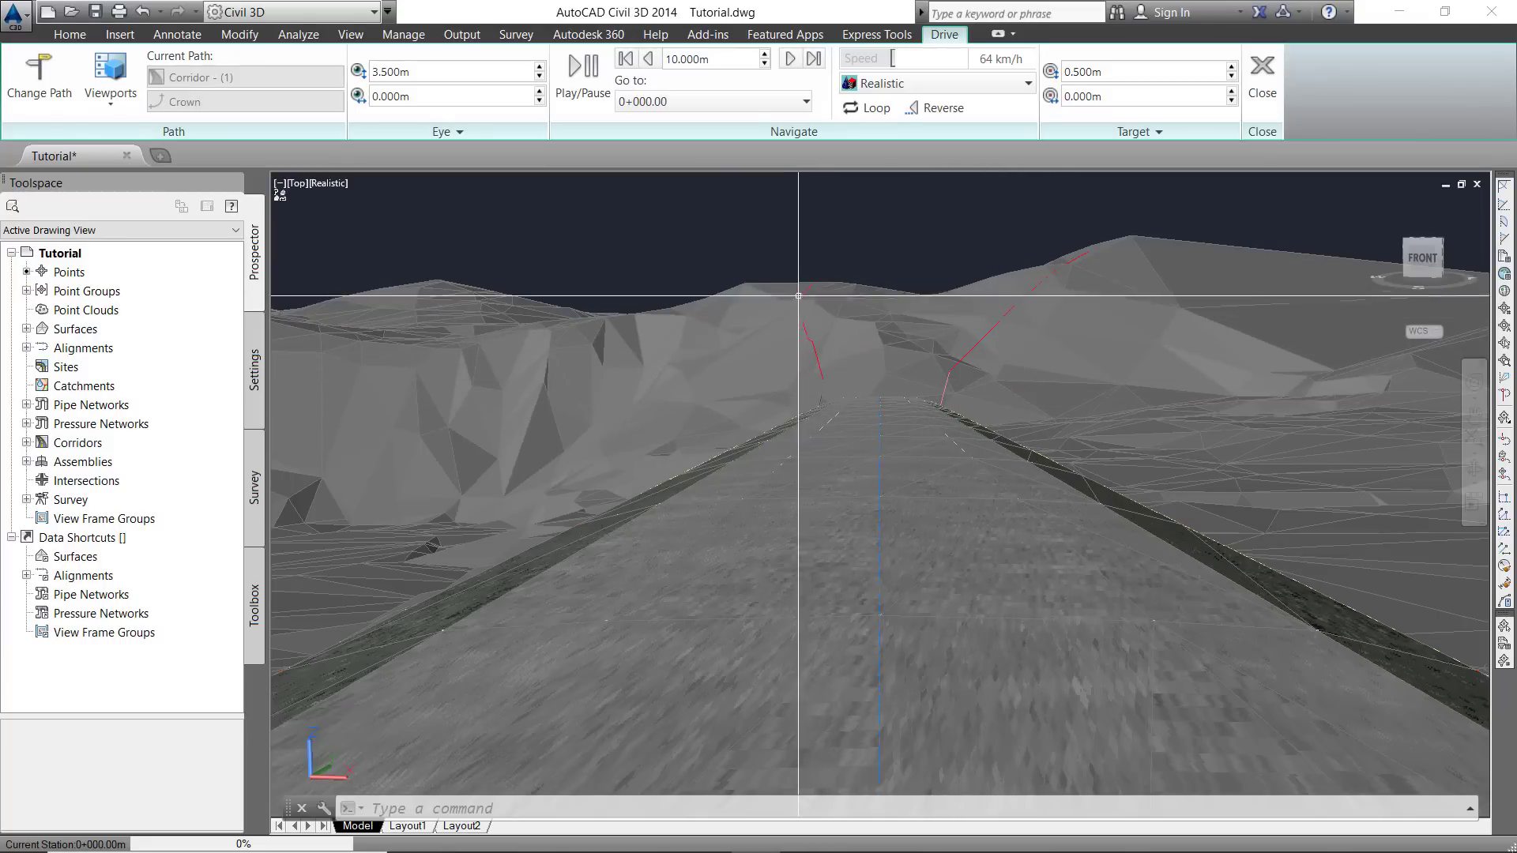
# - Play the drive along the corridor and pause it in the curve between the cut slopes near station 0+310
pyautogui.click(573, 87)
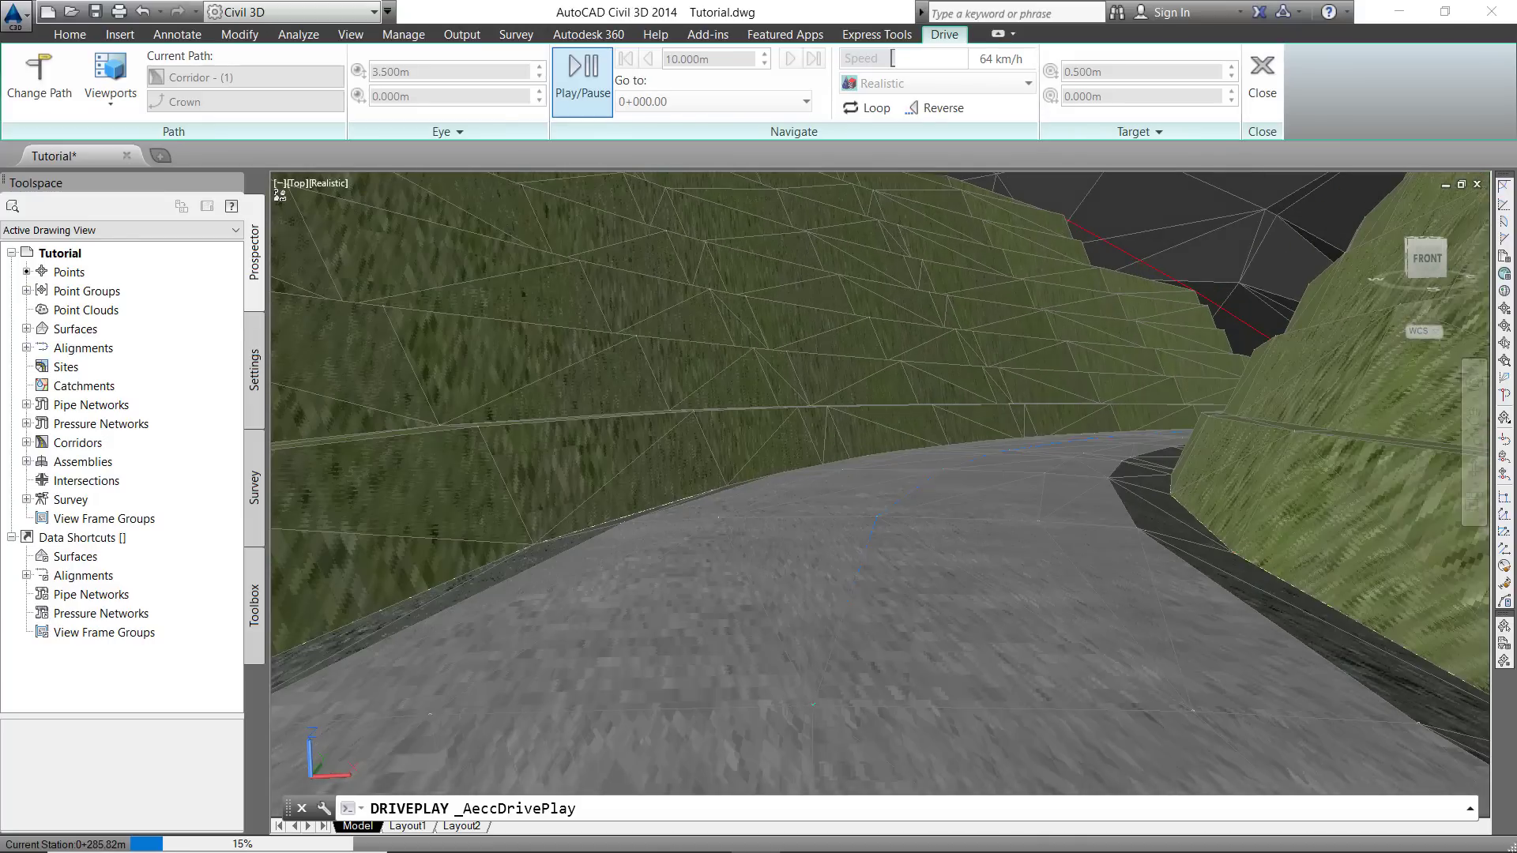
pyautogui.click(580, 79)
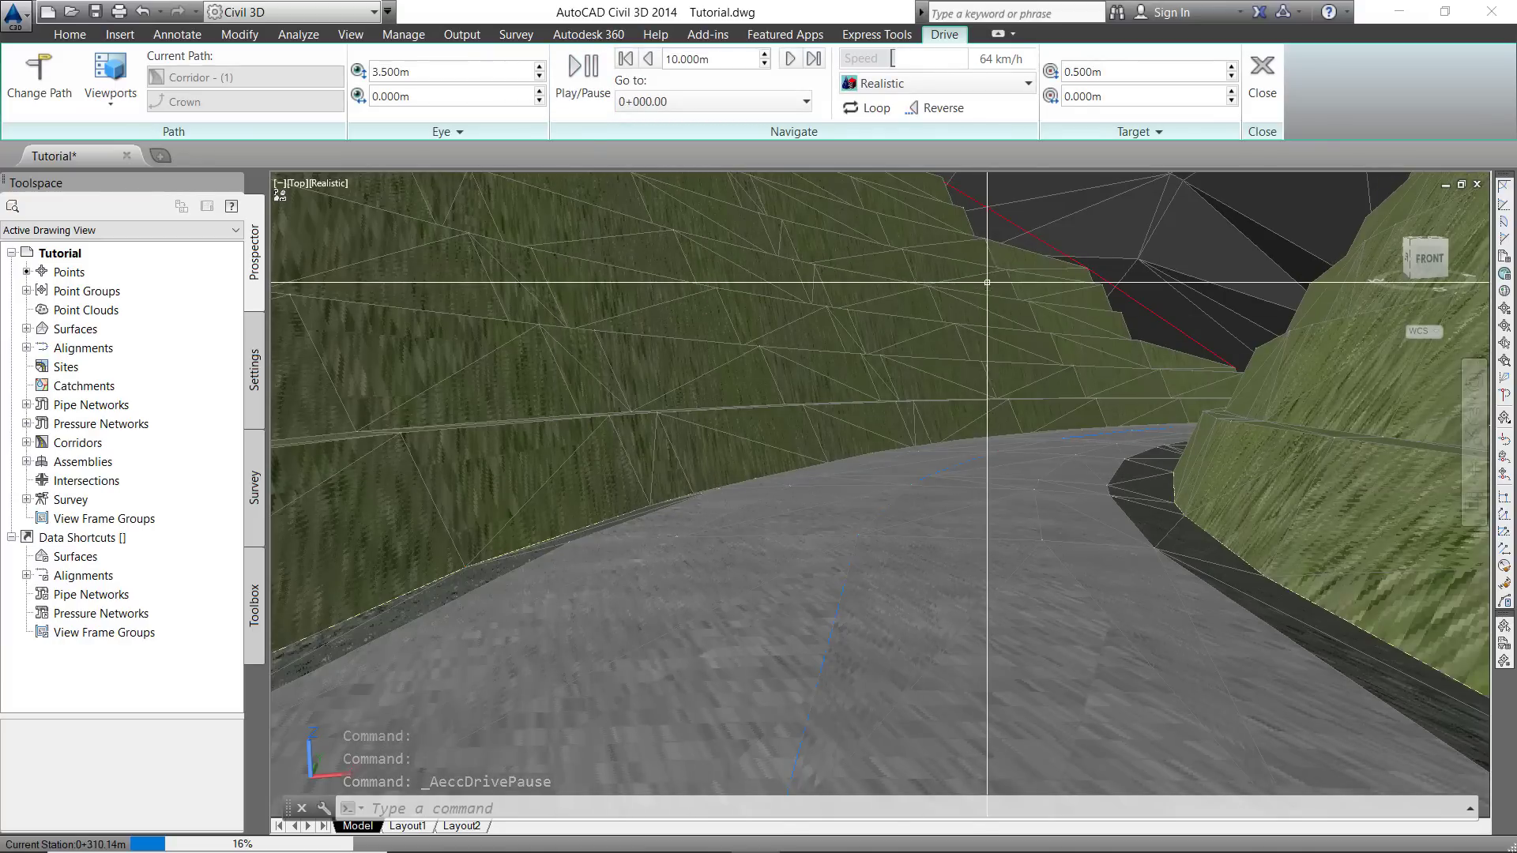
# - Close the Drive simulation and set the visual style to 2D Wireframe
pyautogui.click(1256, 83)
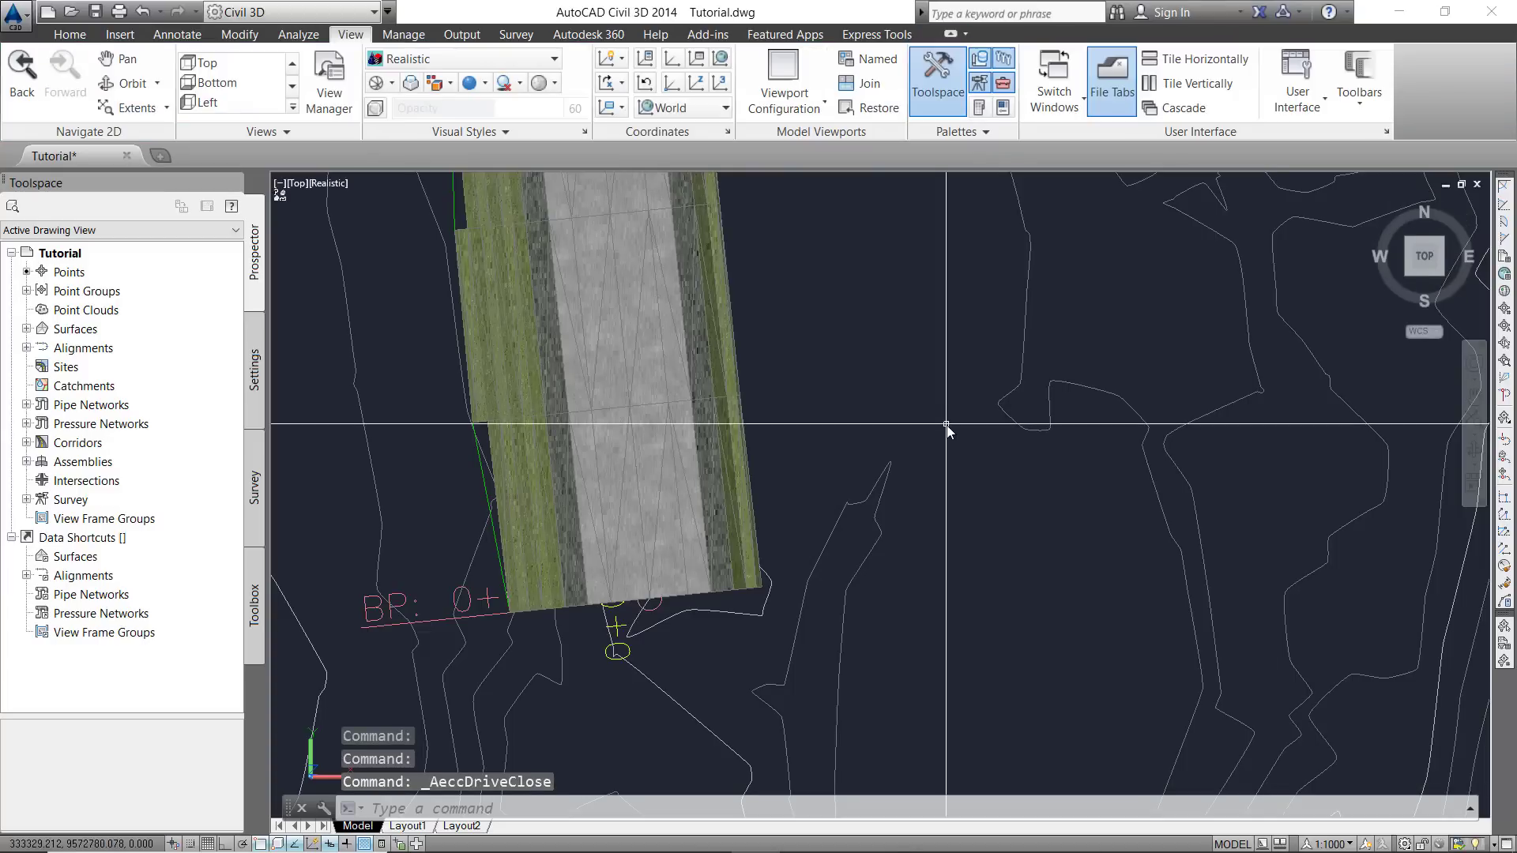
pyautogui.click(441, 62)
pyautogui.press('Escape')
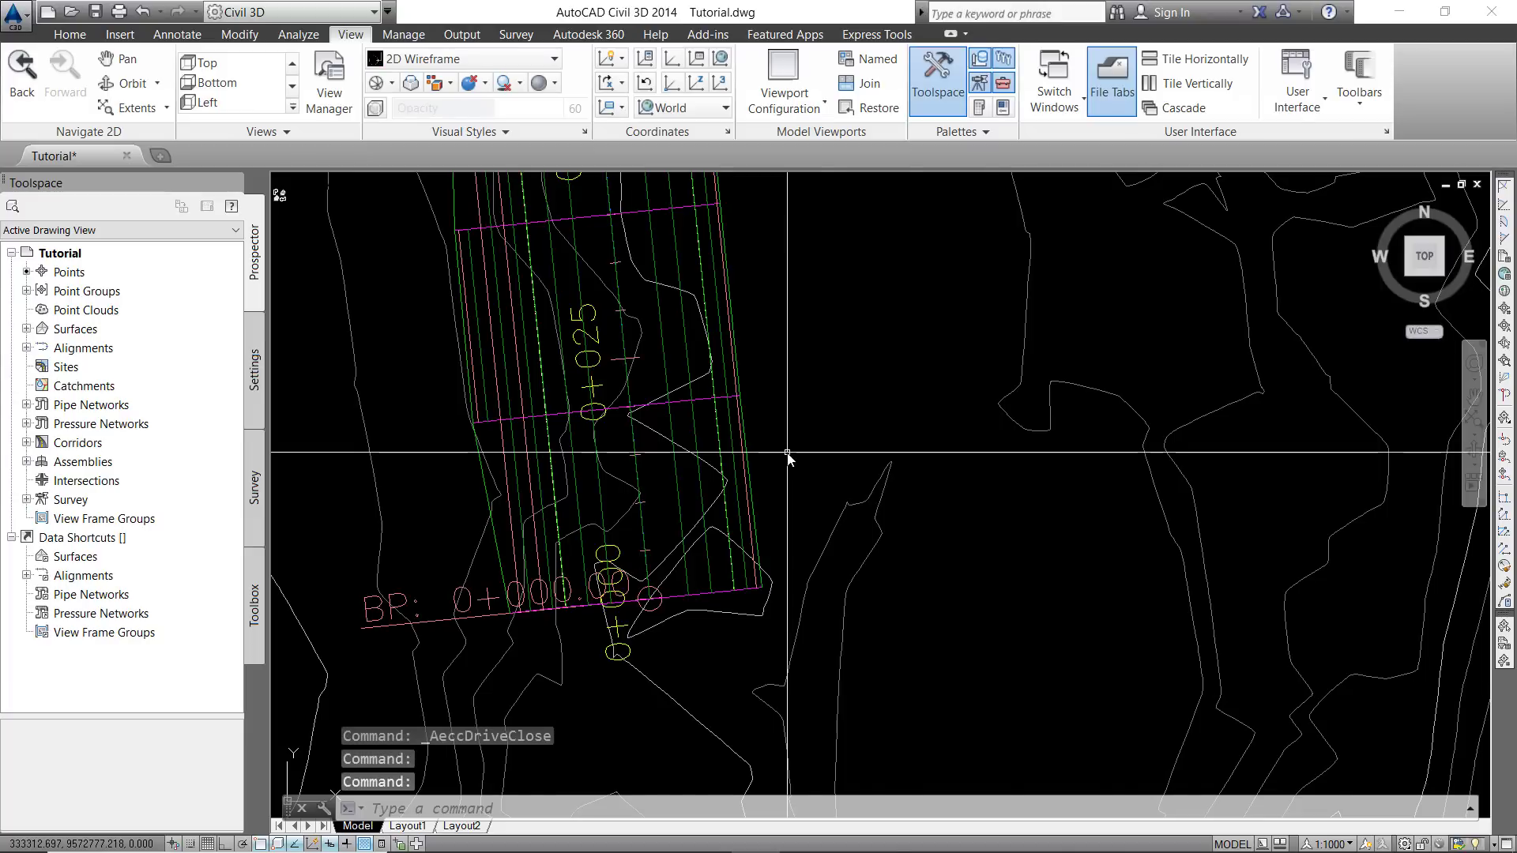
# - Examine the wireframe corridor in plan, from its starting end through the bends to the full site extents
pyautogui.scroll(-8, 787, 454)
pyautogui.scroll(8, 826, 411)
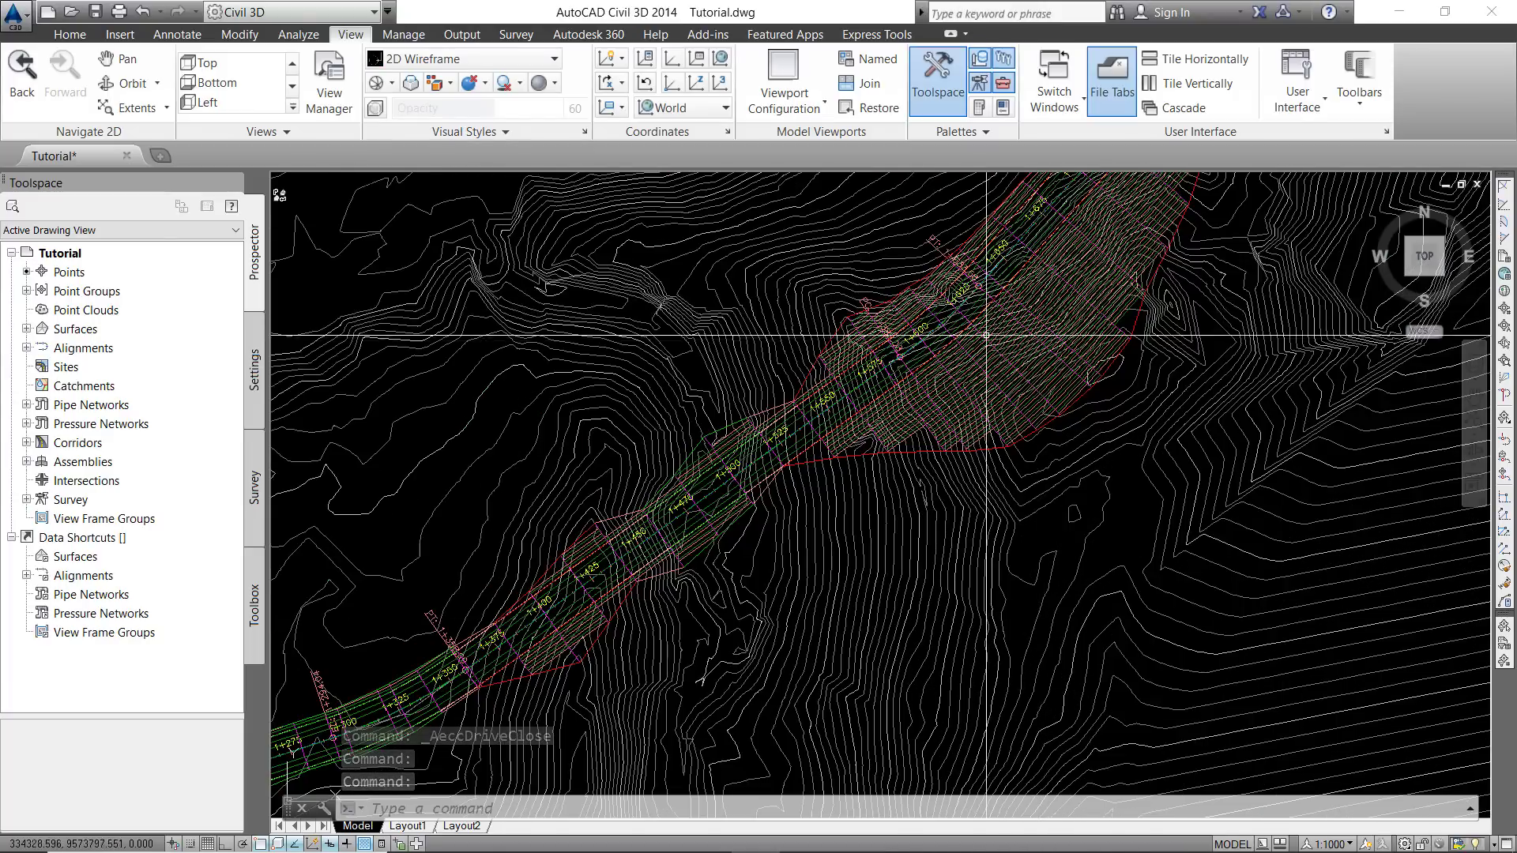
pyautogui.scroll(-6, 932, 395)
pyautogui.scroll(4, 851, 462)
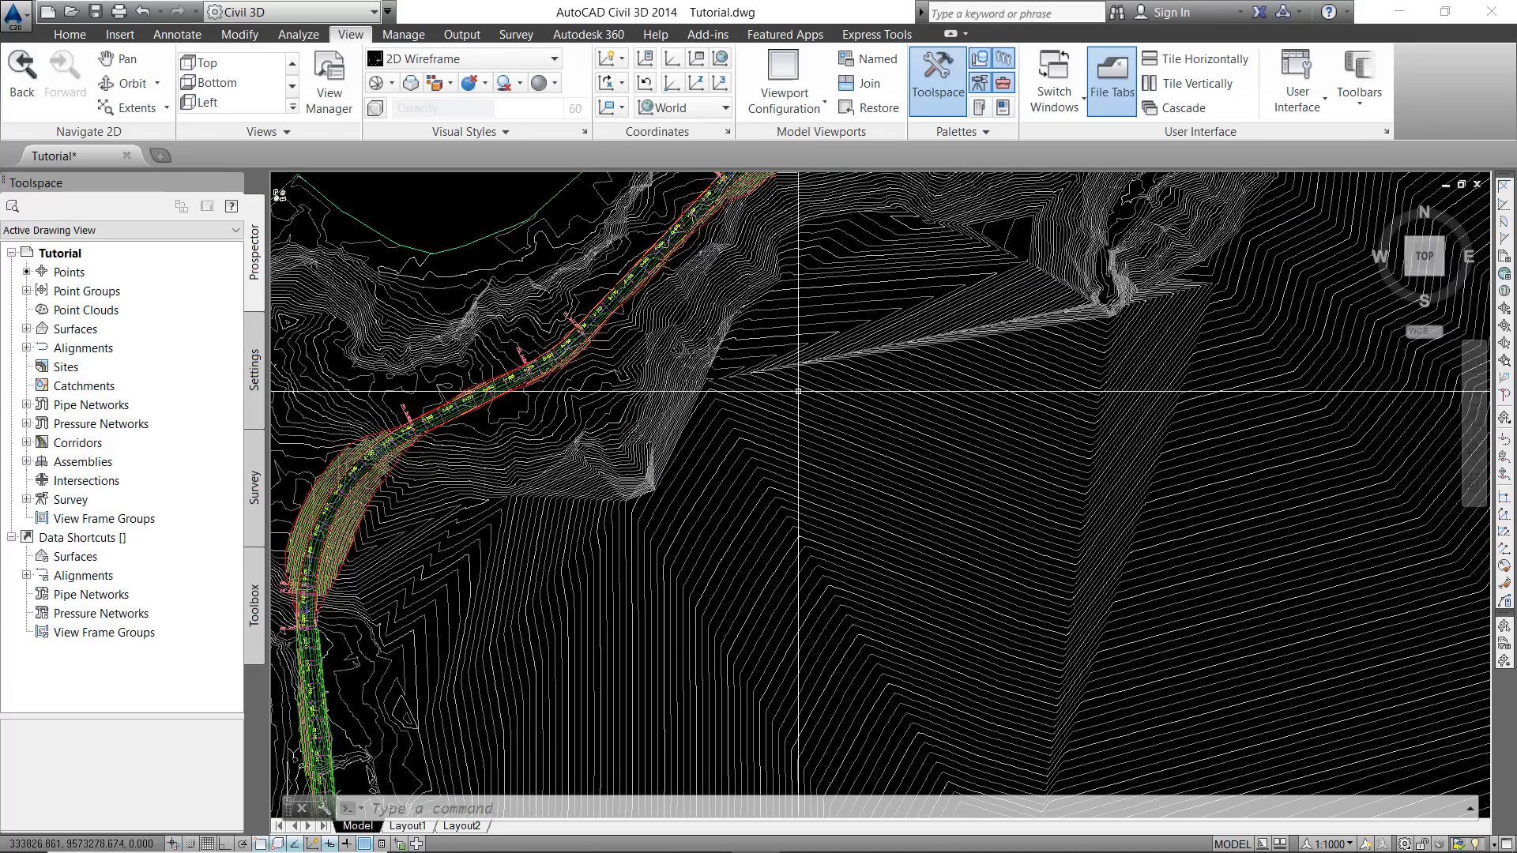
pyautogui.scroll(-4, 766, 403)
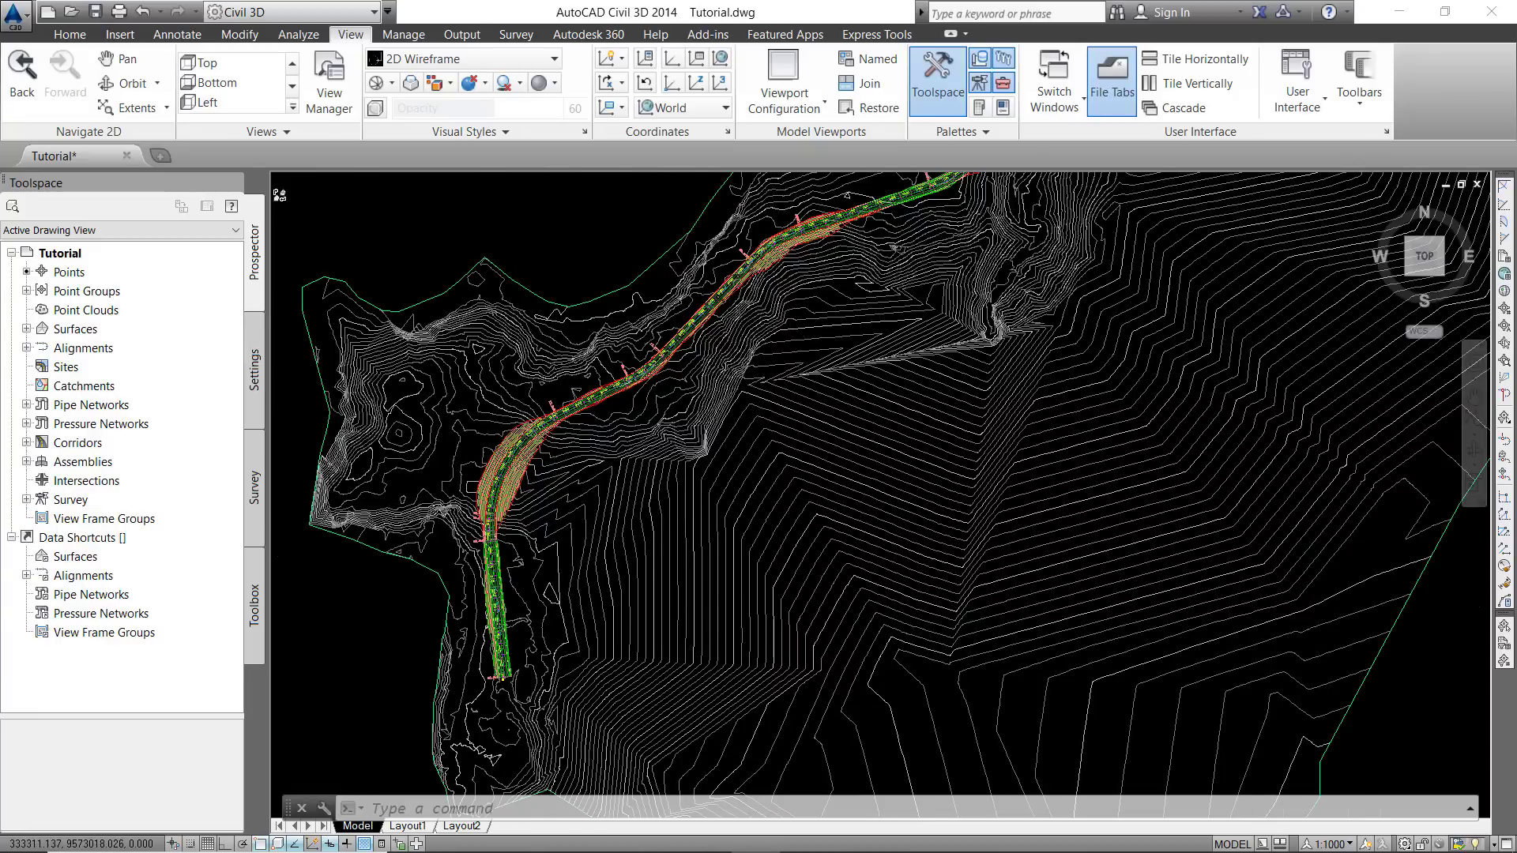
pyautogui.scroll(4, 567, 517)
pyautogui.scroll(-5, 553, 355)
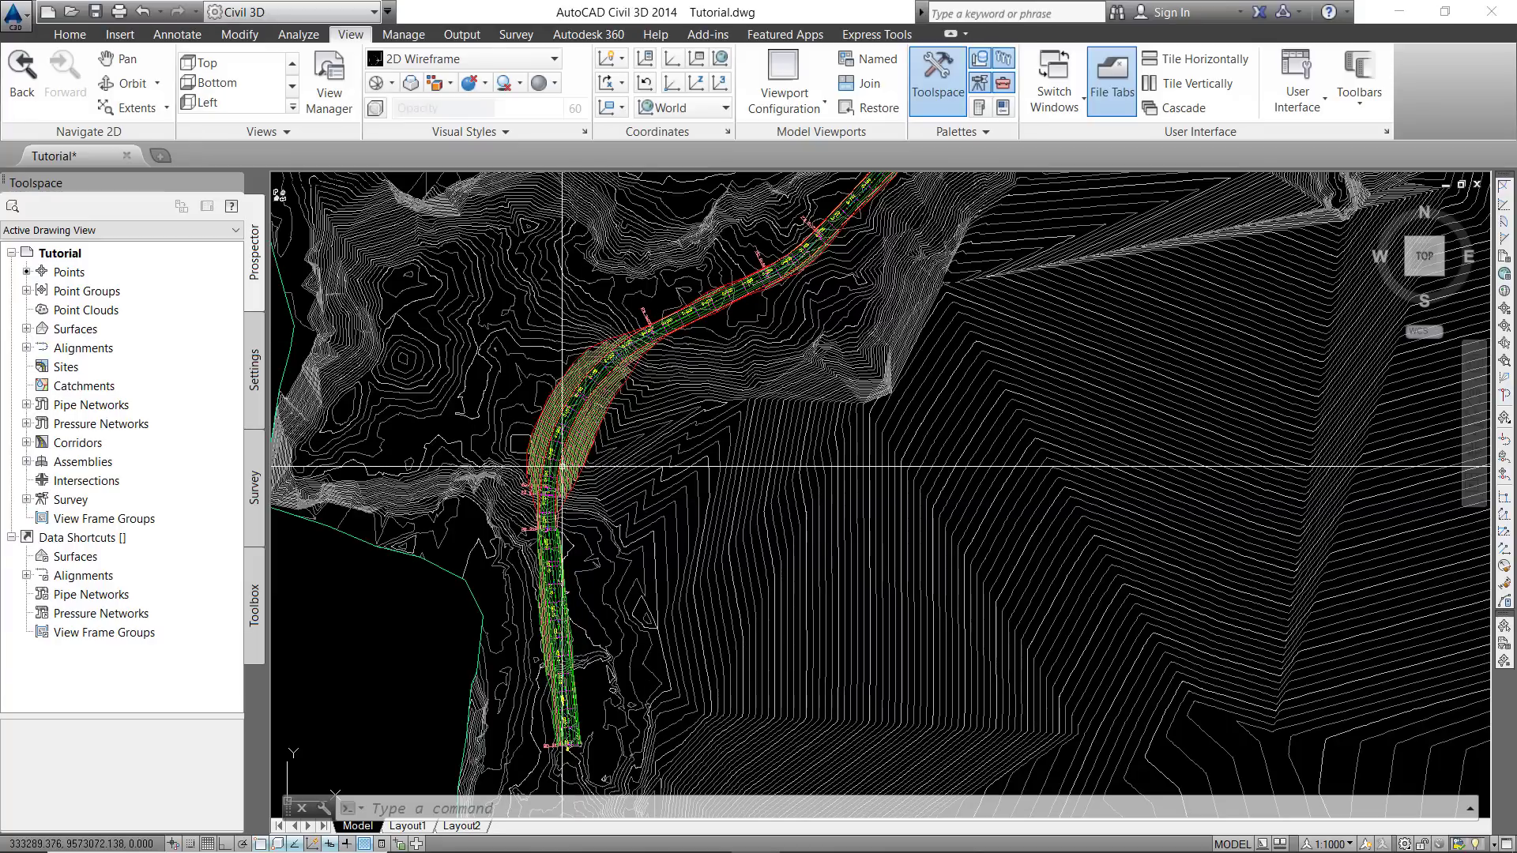
pyautogui.scroll(-3, 575, 426)
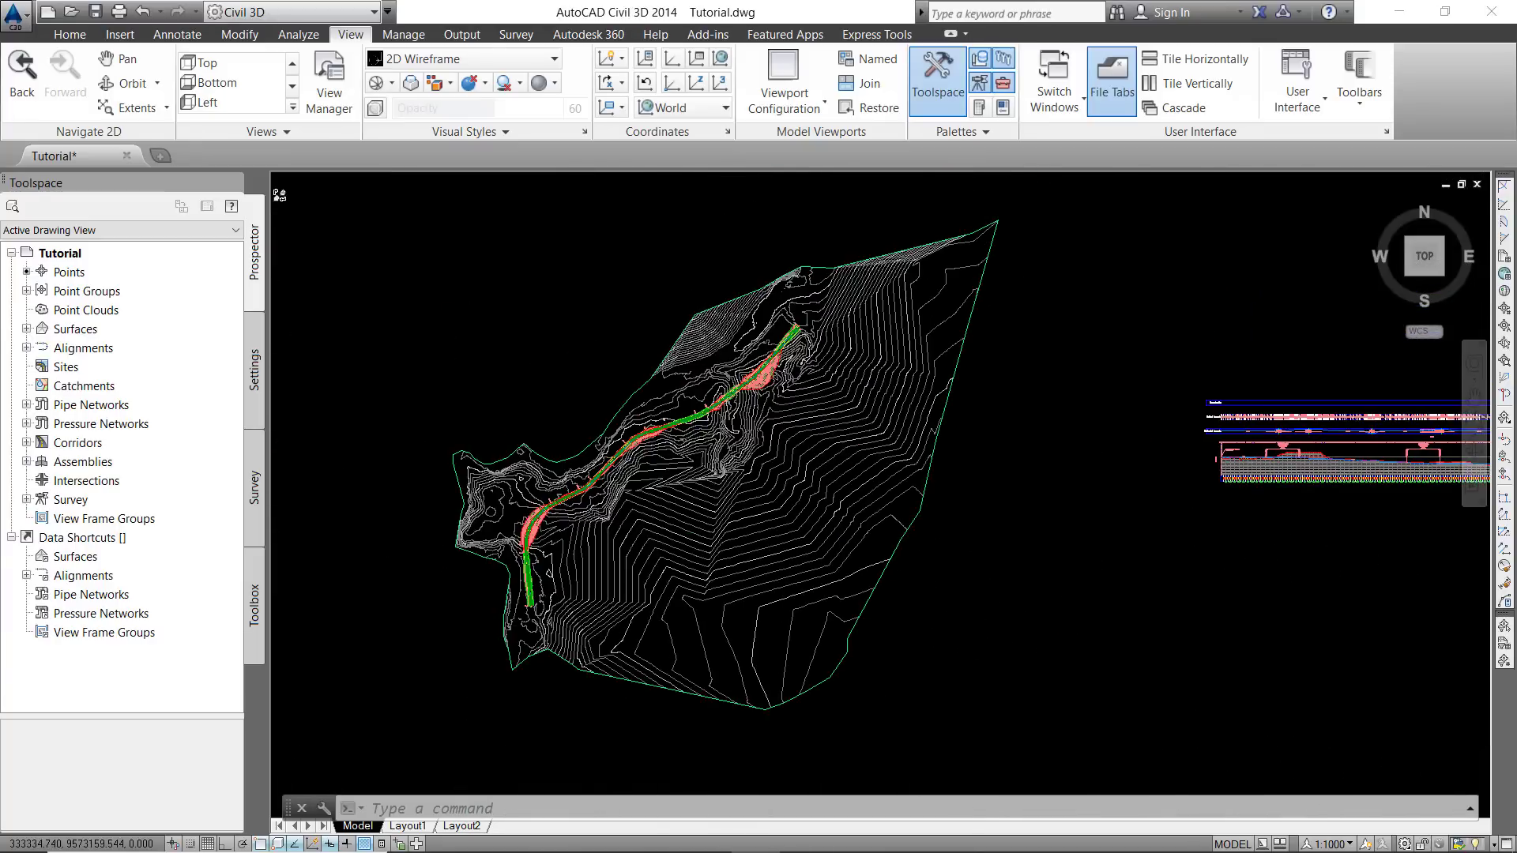
pyautogui.scroll(4, 517, 565)
pyautogui.scroll(-4, 517, 566)
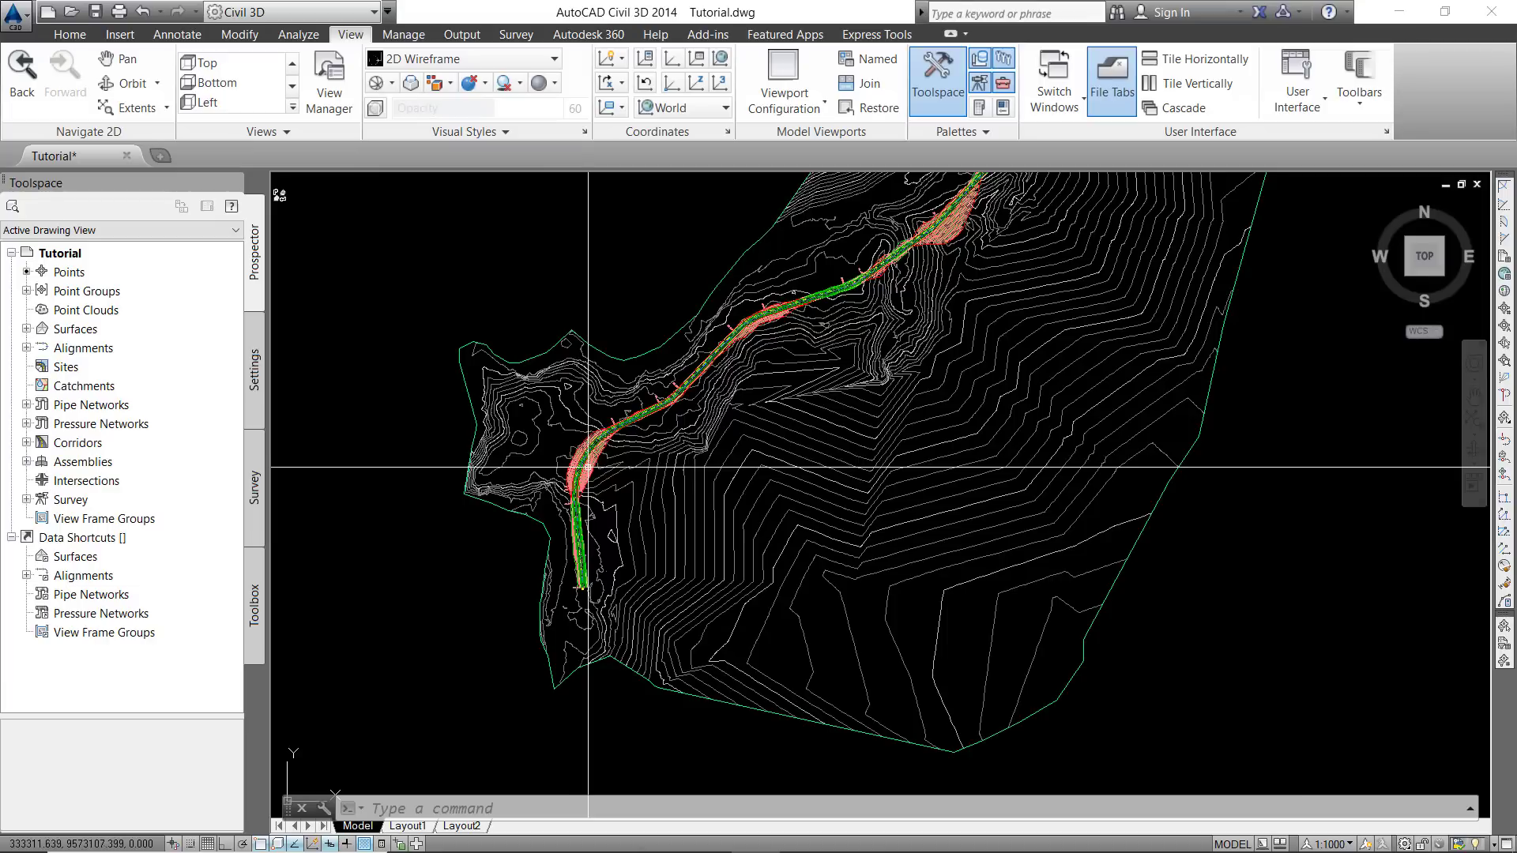
pyautogui.moveTo(708, 529)
pyautogui.mouseDown(button='middle')
pyautogui.moveTo(813, 379)
pyautogui.moveTo(739, 412)
pyautogui.mouseUp(button='middle')
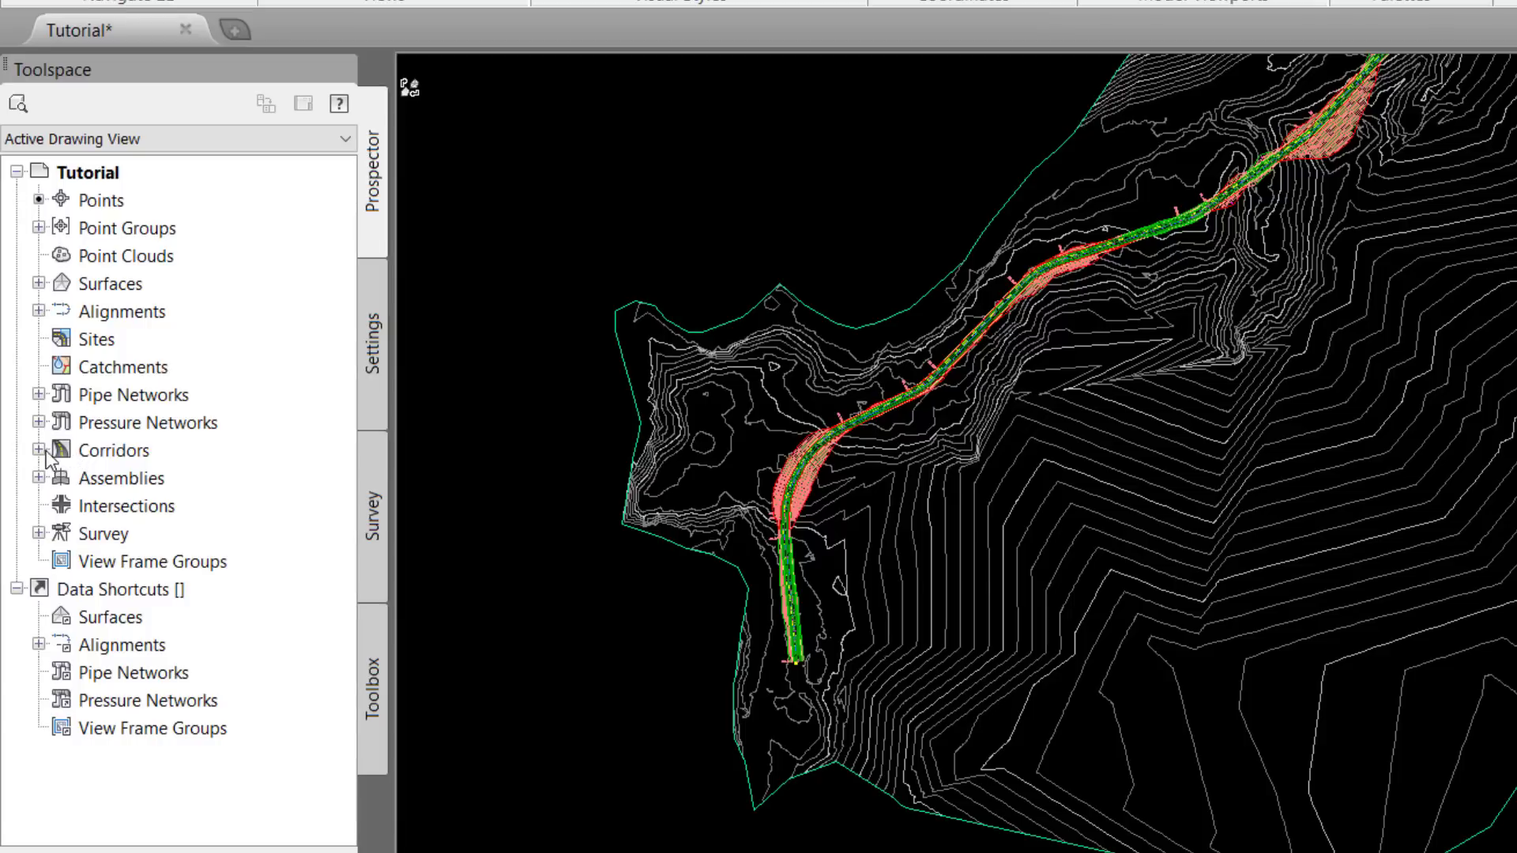
# - Open the surface settings in the properties of Corridor - (1)
pyautogui.click(27, 442)
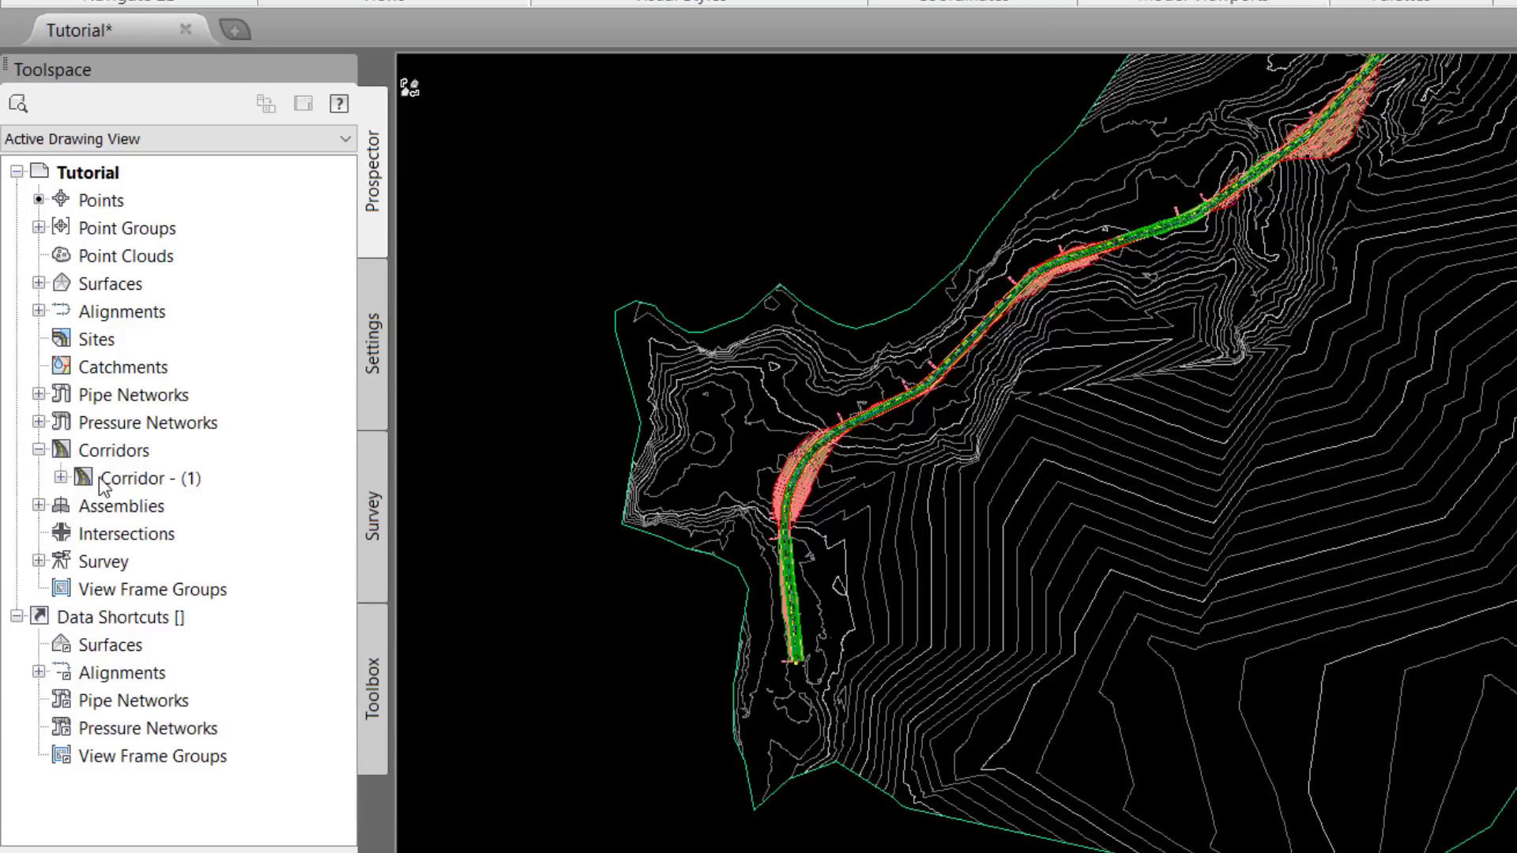
pyautogui.click(123, 478)
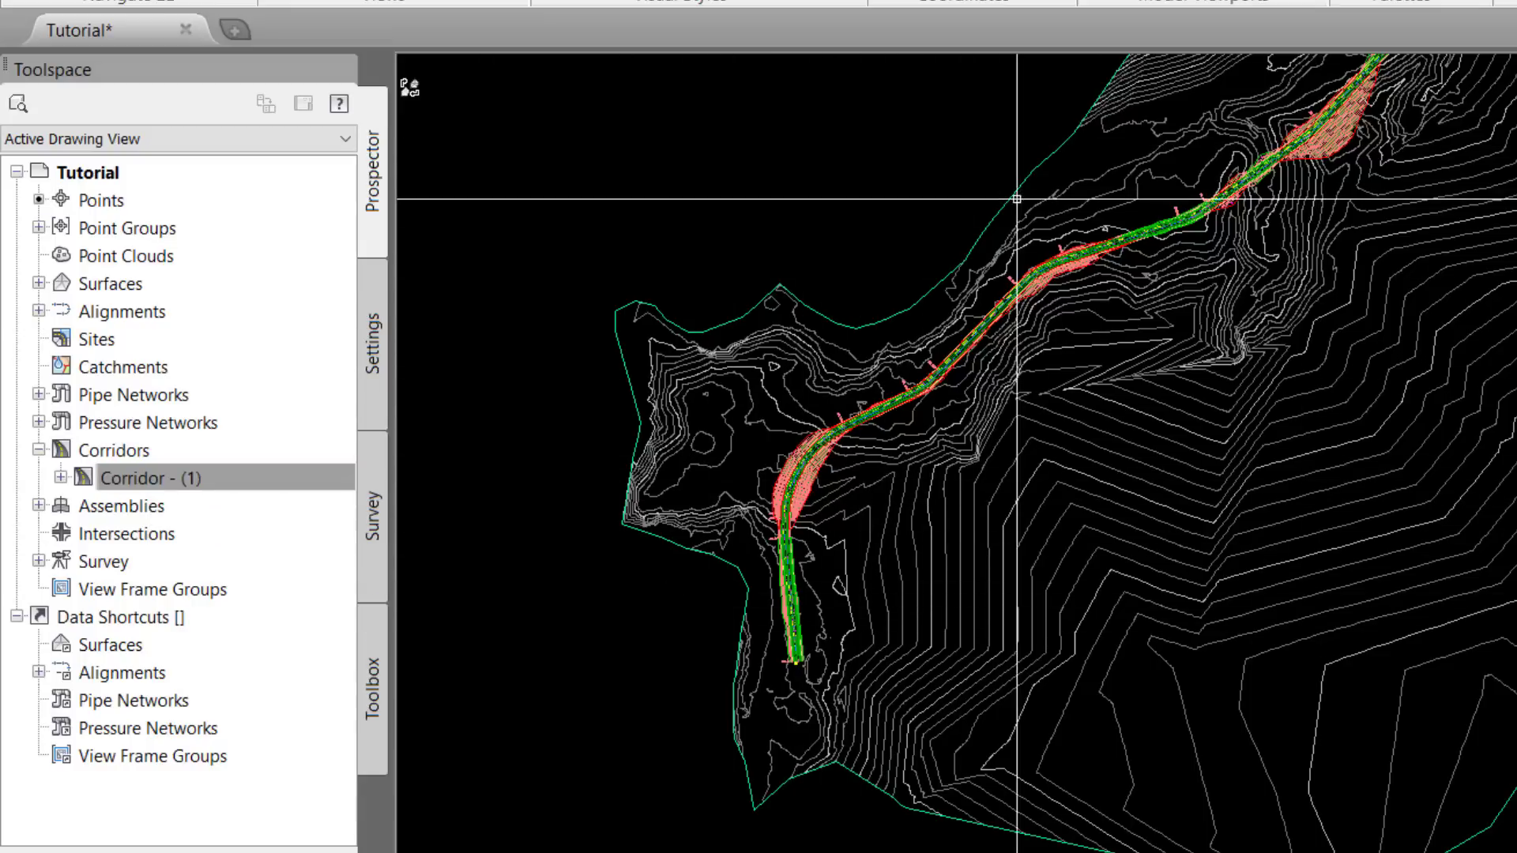
pyautogui.click(126, 2)
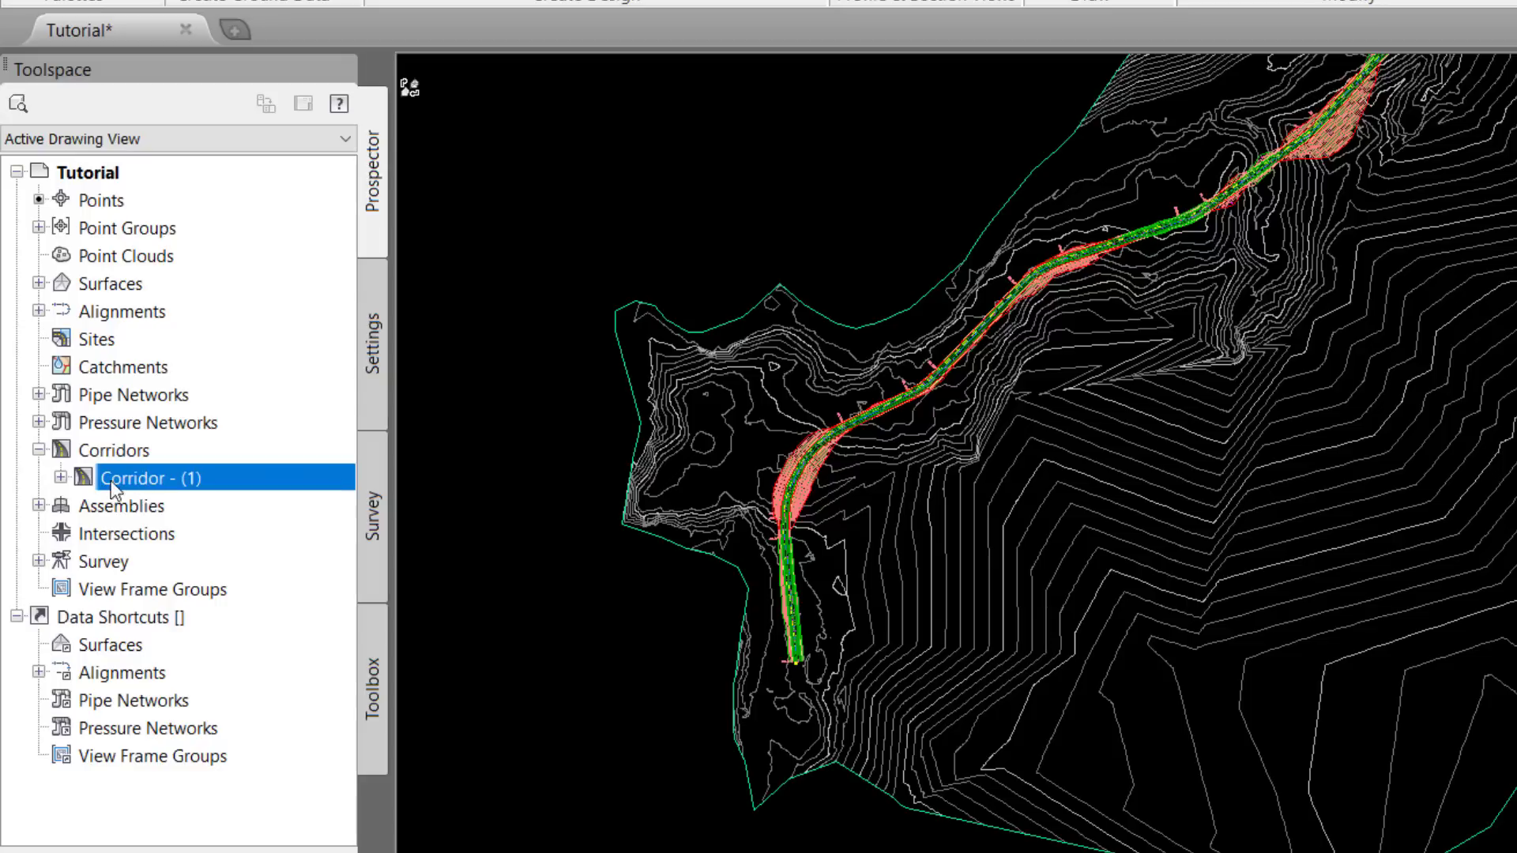
pyautogui.rightClick(148, 473)
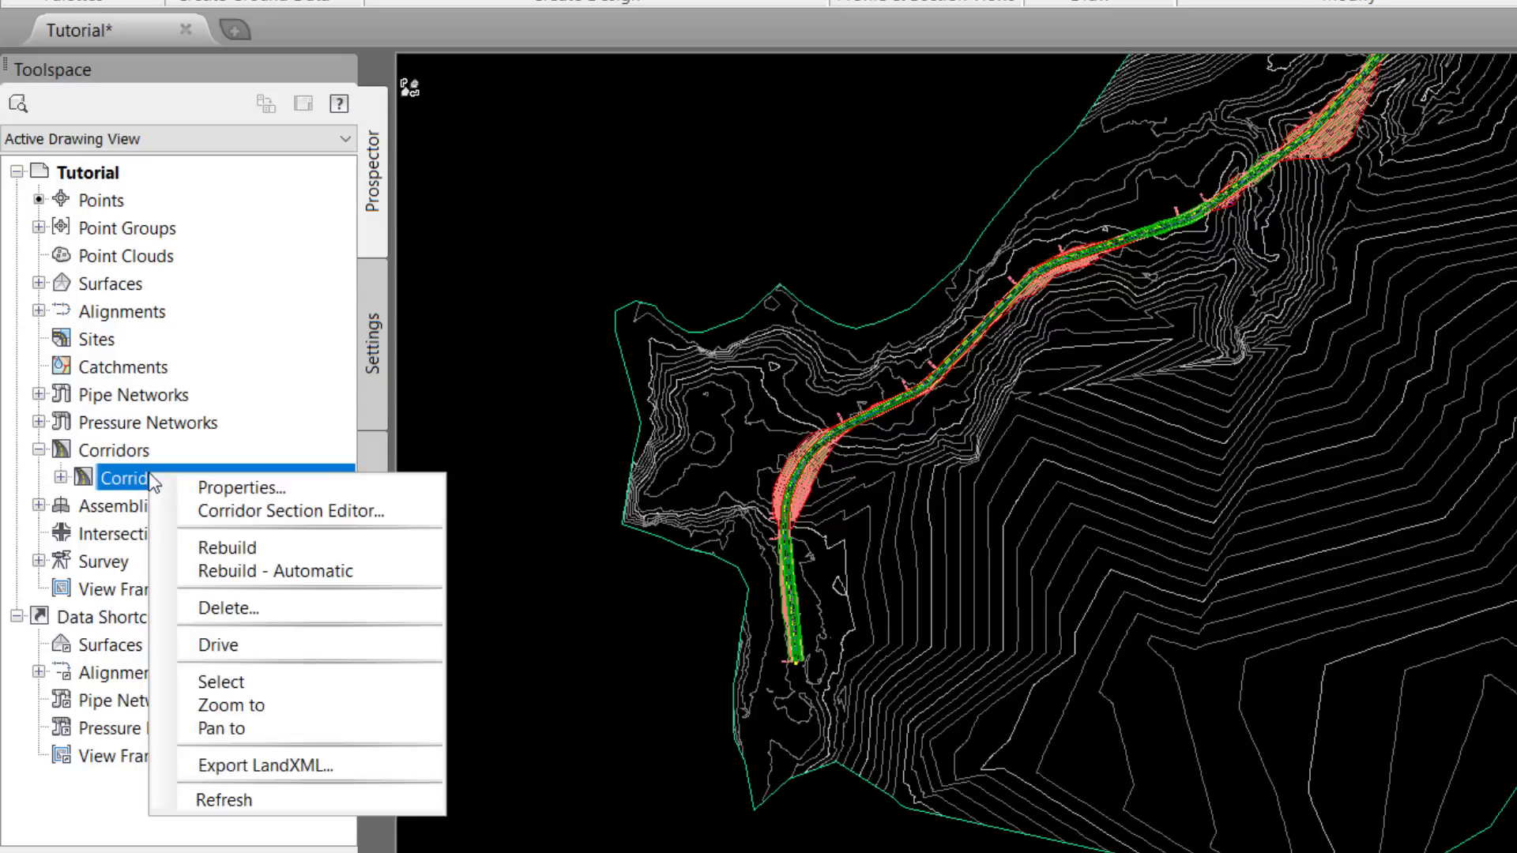
pyautogui.click(202, 484)
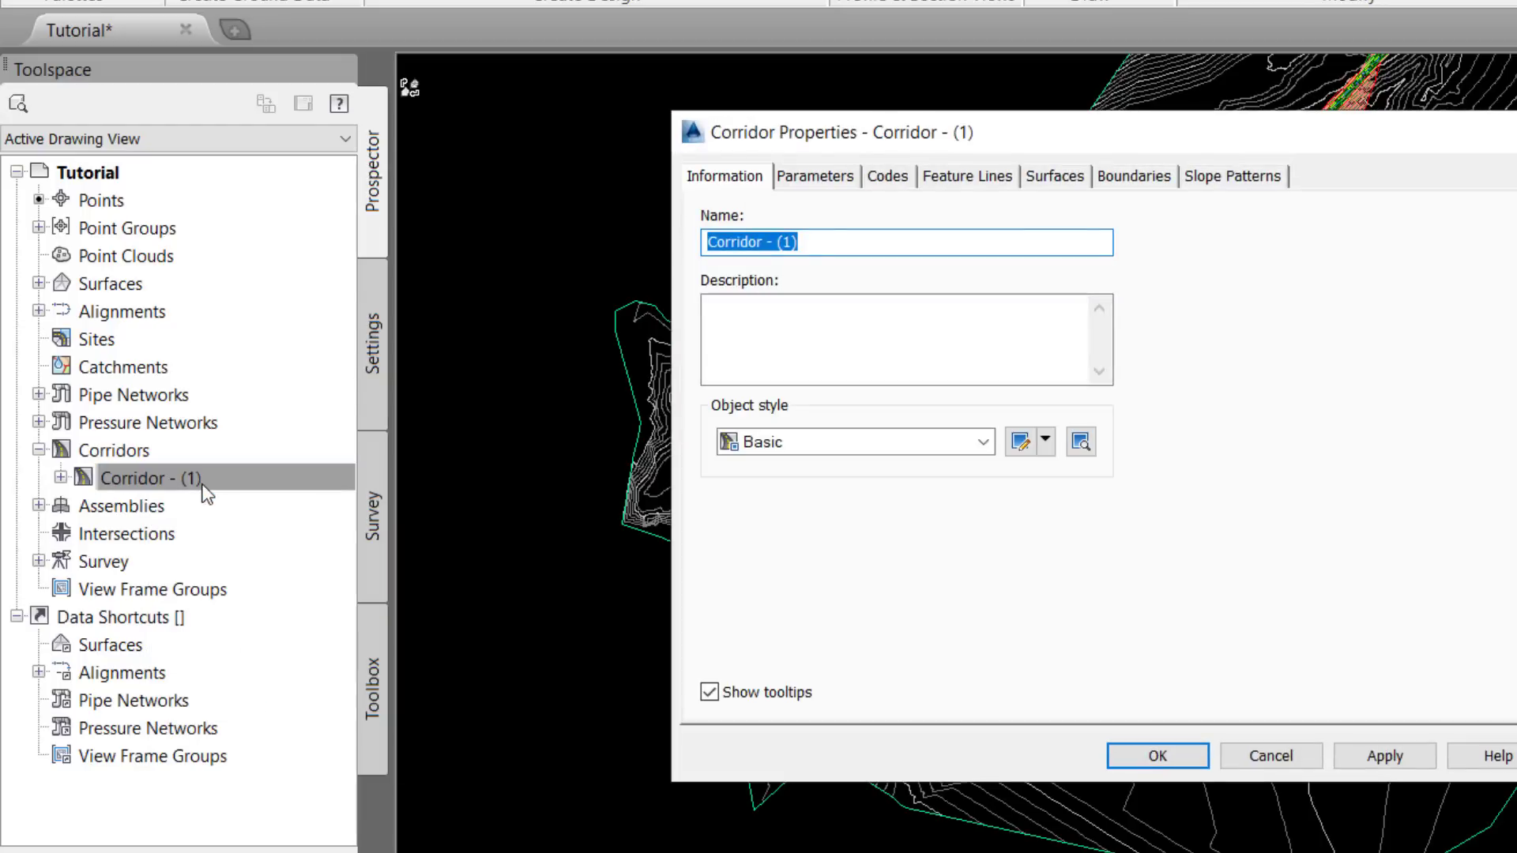
pyautogui.click(1038, 180)
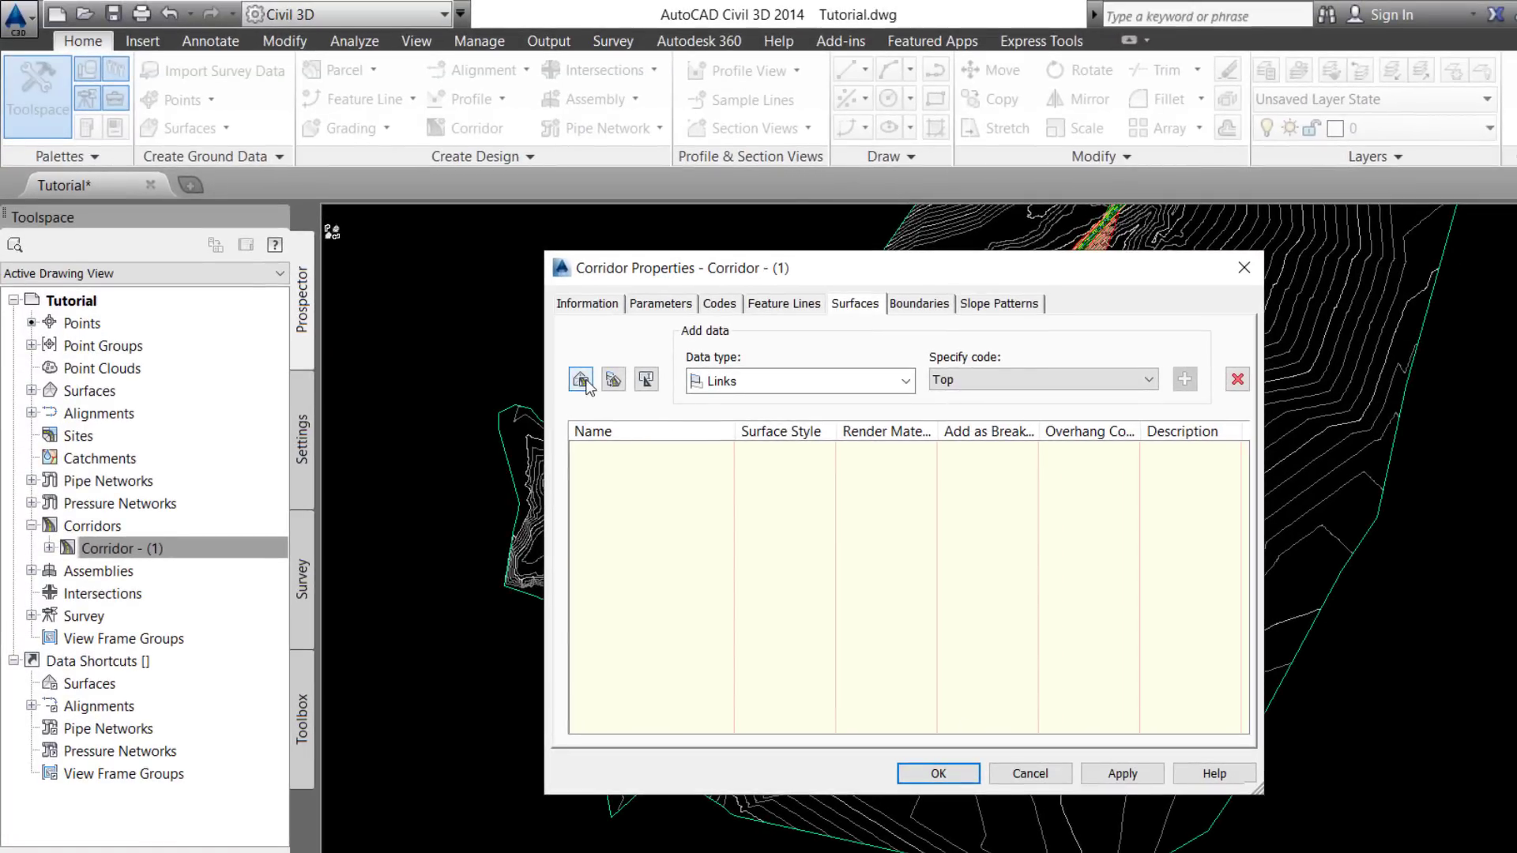
# - Create a corridor surface and name it Corridor - (Toplink)
pyautogui.click(581, 380)
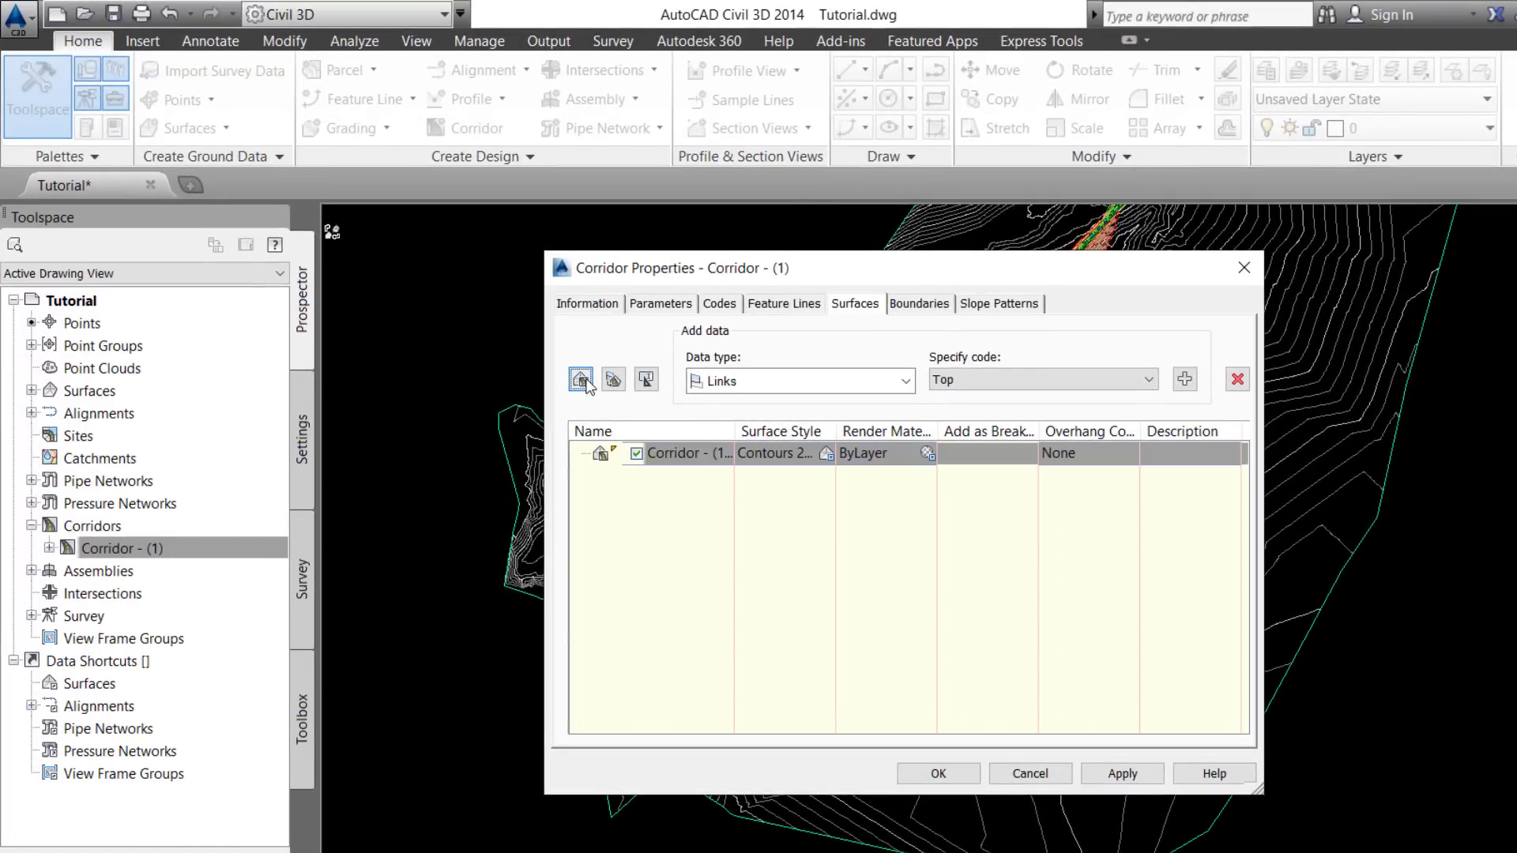
pyautogui.click(711, 454)
pyautogui.click(689, 456)
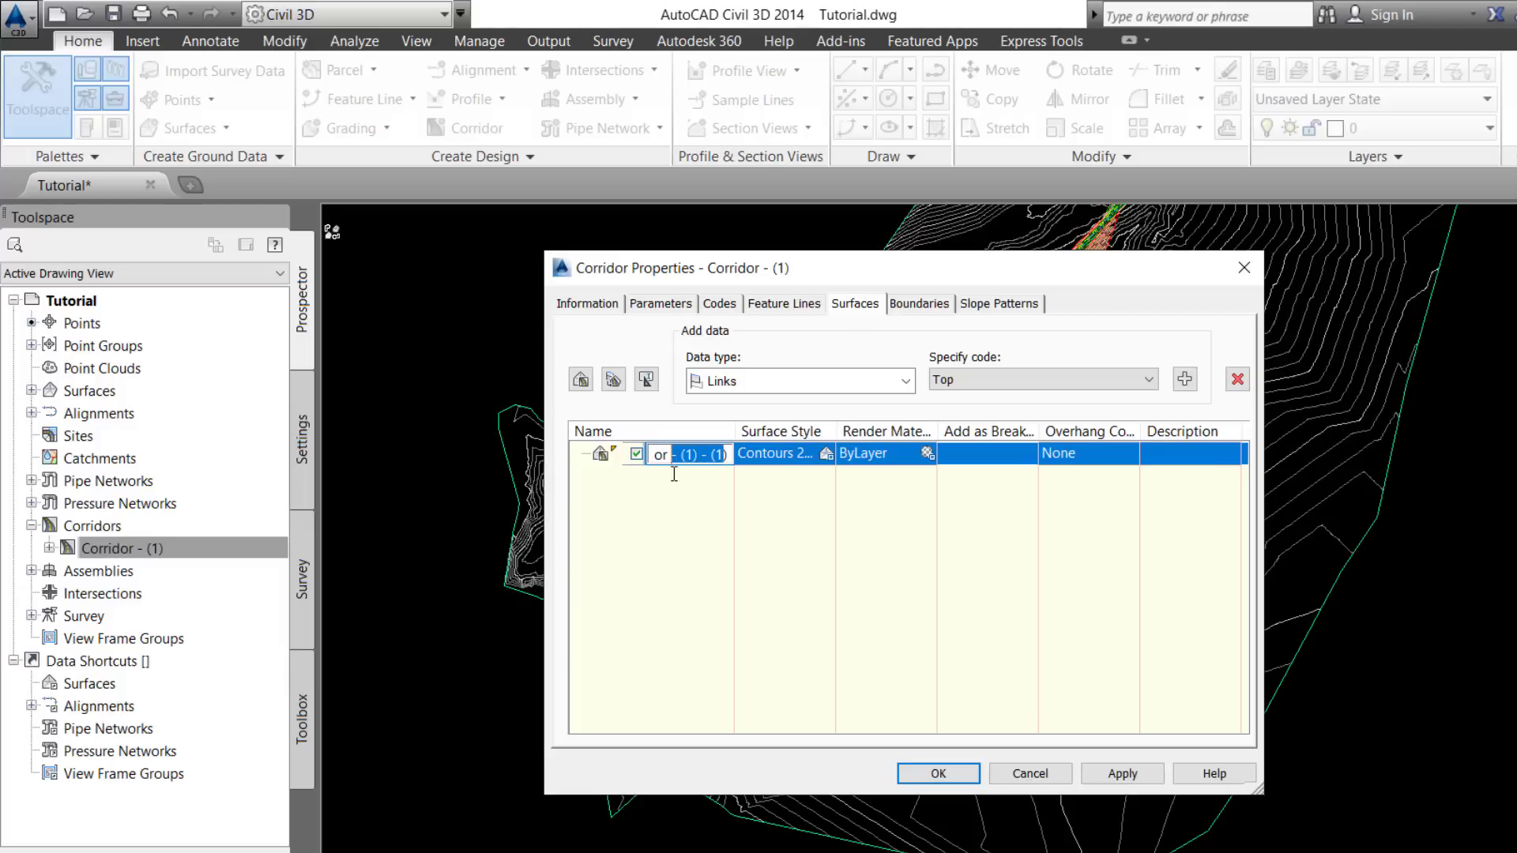
pyautogui.click(687, 483)
pyautogui.click(698, 455)
pyautogui.press('BackSpace')
pyautogui.press('BackSpace')
pyautogui.press('BackSpace')
pyautogui.press('BackSpace')
pyautogui.press('BackSpace')
pyautogui.press('BackSpace')
pyautogui.press('Delete')
pyautogui.write('Toplin')
pyautogui.write('k')
pyautogui.press('Return')
# - Add the Top link code to the Toplink surface and set its overhang correction to Top Links
pyautogui.click(1185, 380)
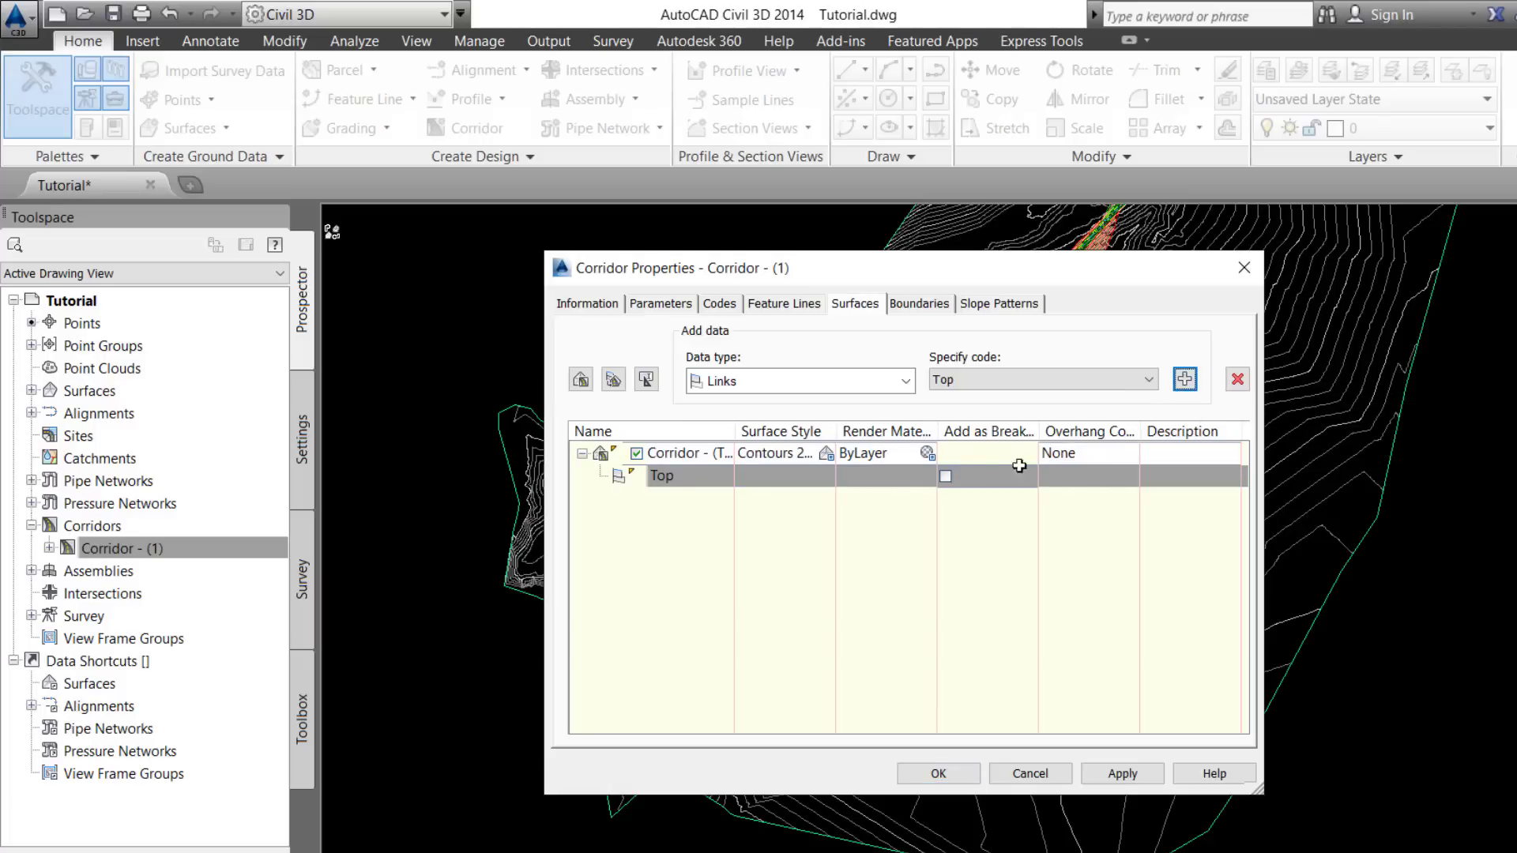
pyautogui.click(1060, 457)
pyautogui.click(1066, 478)
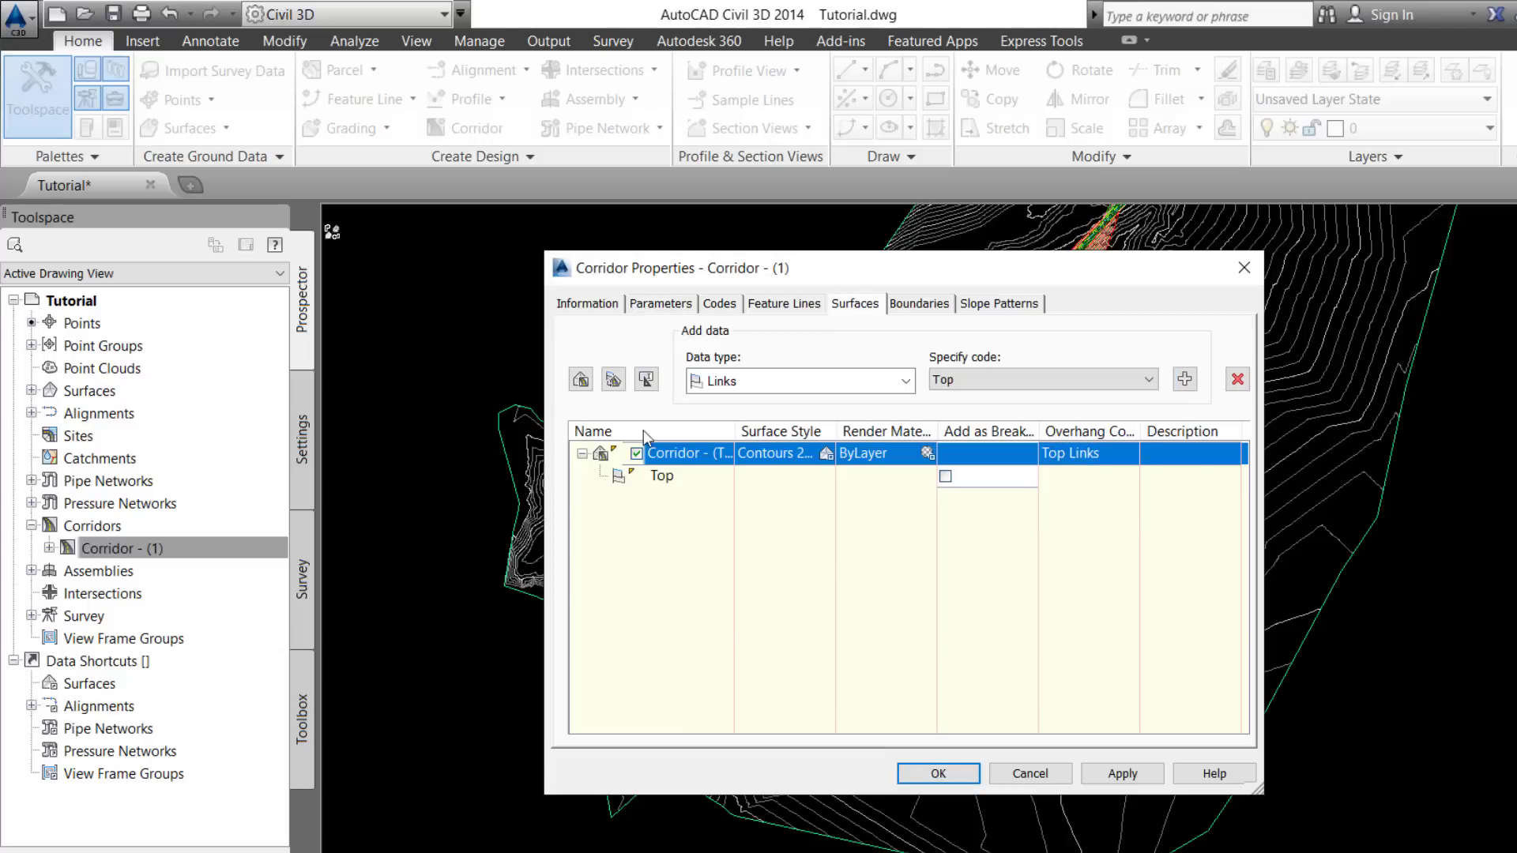
# - Create a second corridor surface and name it Corridor - (Datum)
pyautogui.click(581, 380)
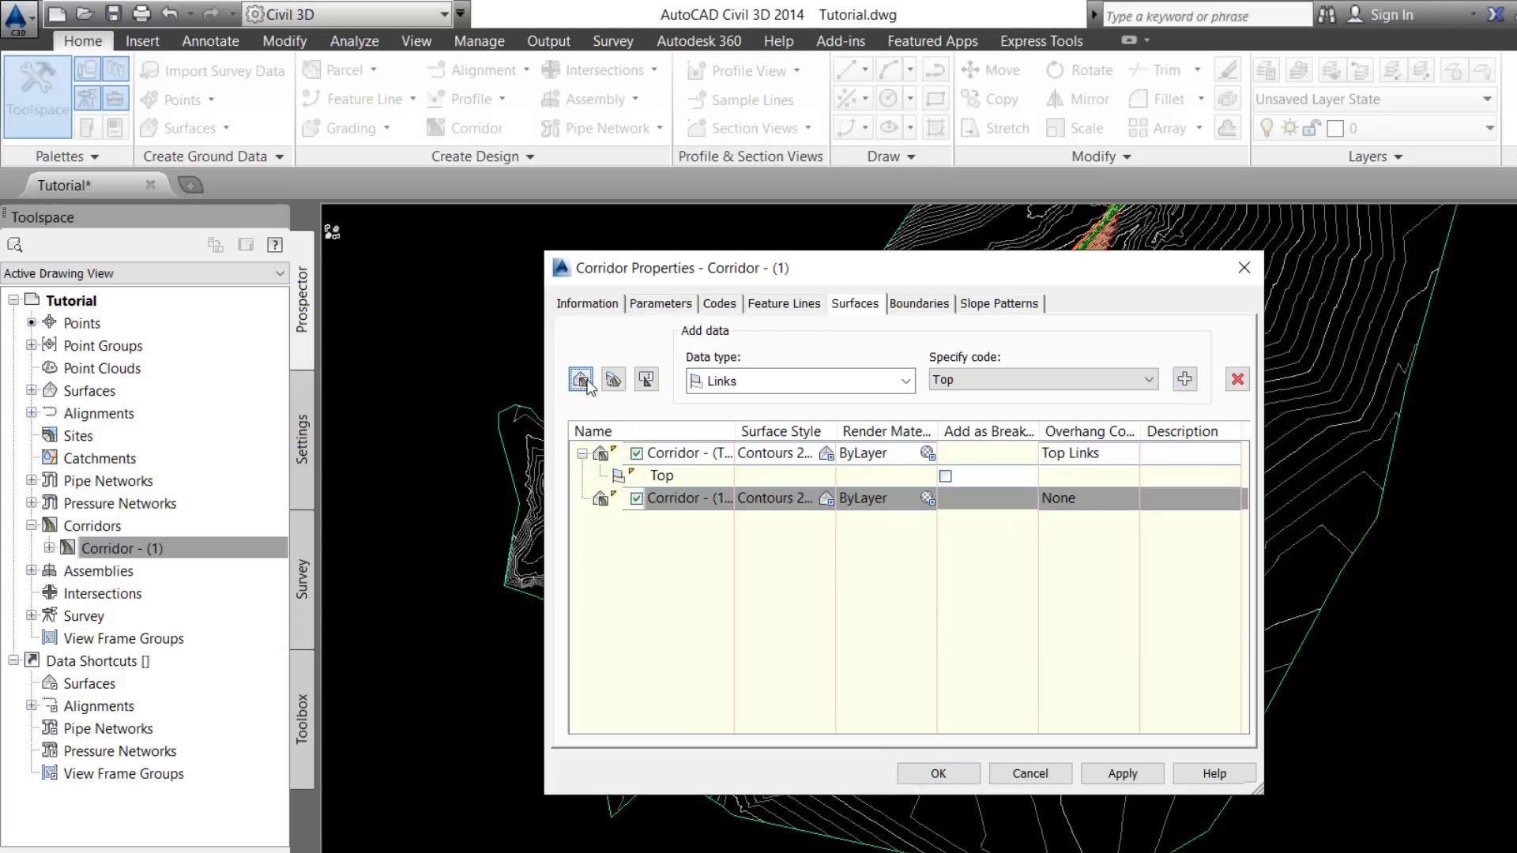
pyautogui.doubleClick(692, 500)
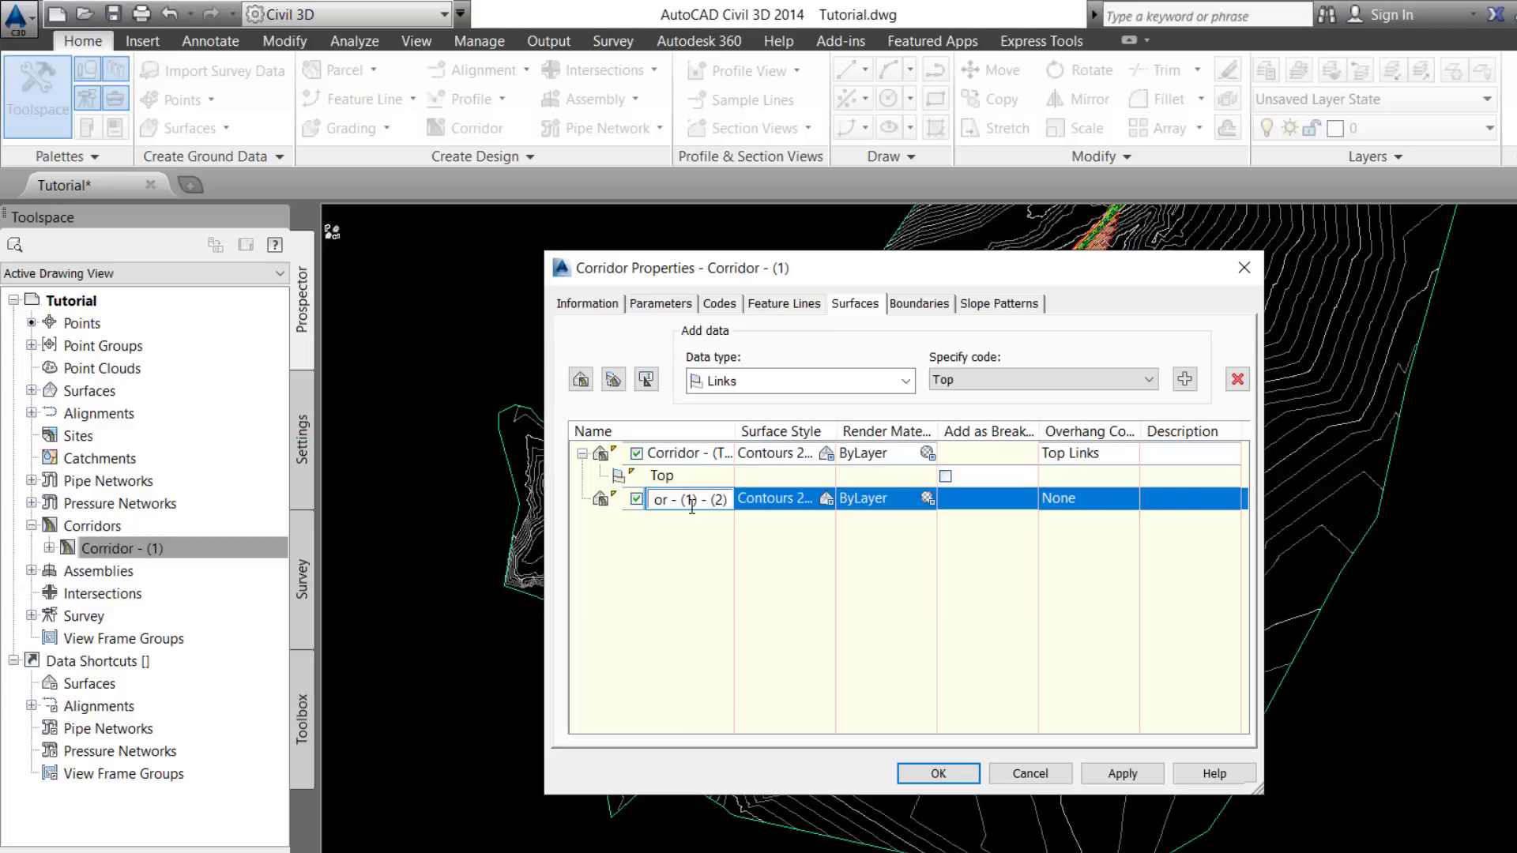
pyautogui.moveTo(685, 500); pyautogui.dragTo(714, 514)
pyautogui.press('Return')
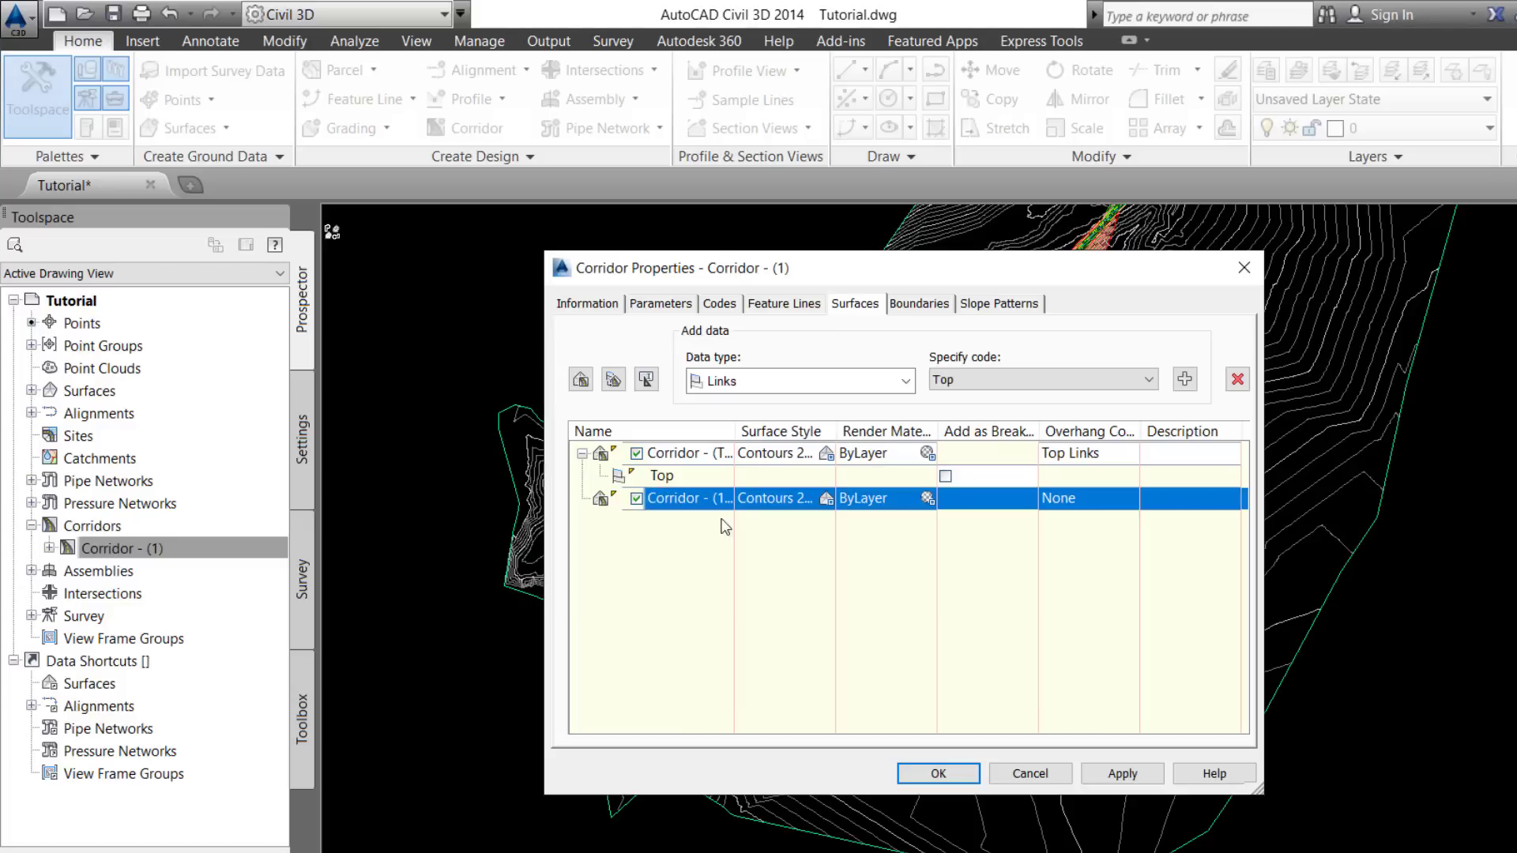
pyautogui.doubleClick(717, 499)
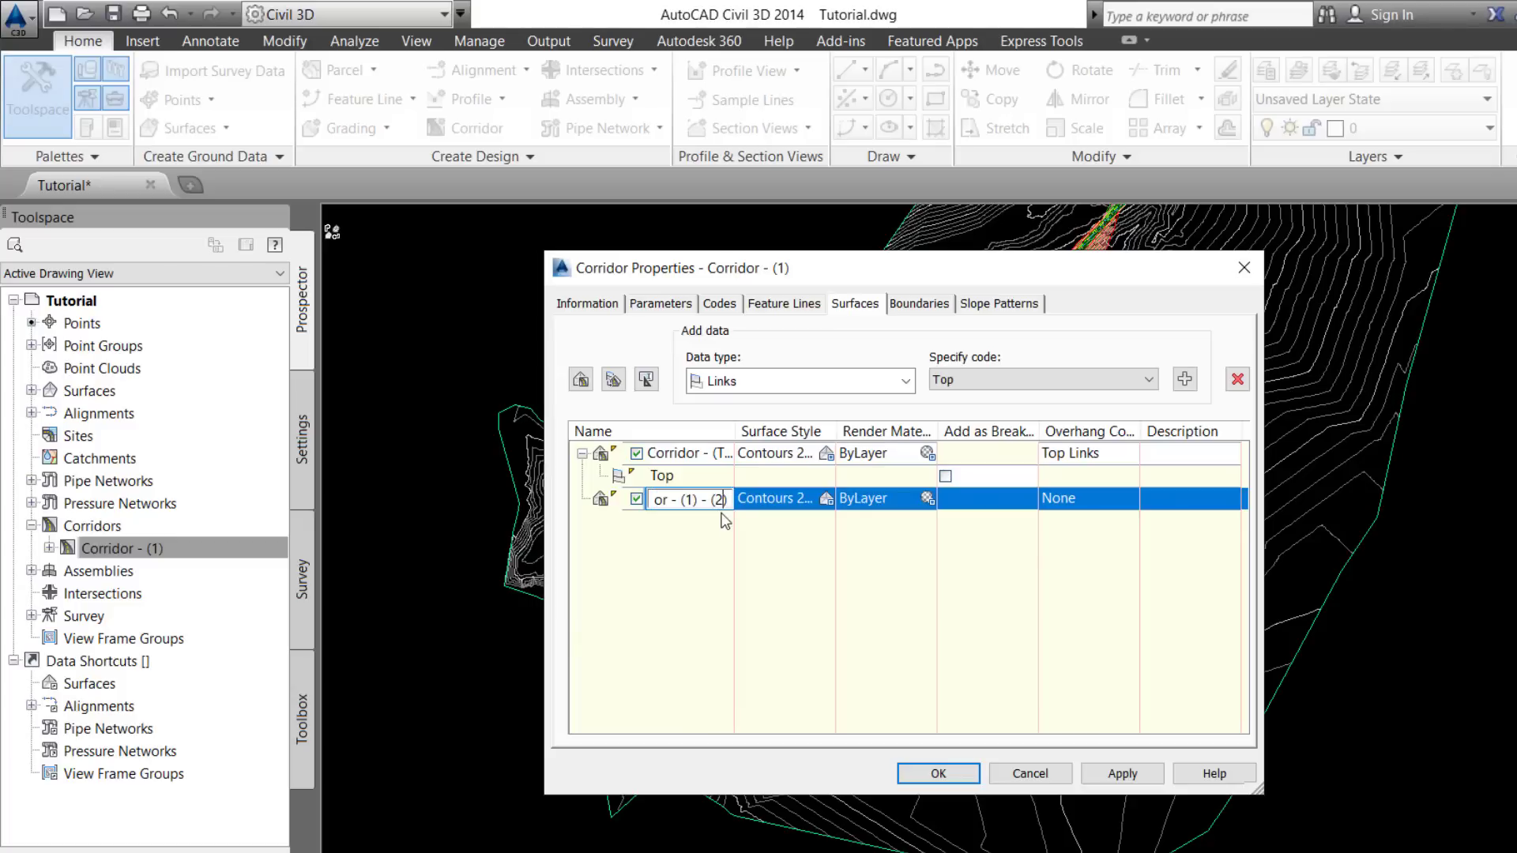
pyautogui.press('BackSpace')
pyautogui.press('BackSpace')
pyautogui.press('BackSpace')
pyautogui.press('BackSpace')
pyautogui.press('BackSpace')
pyautogui.press('BackSpace')
pyautogui.write('Datum)')
pyautogui.click(916, 583)
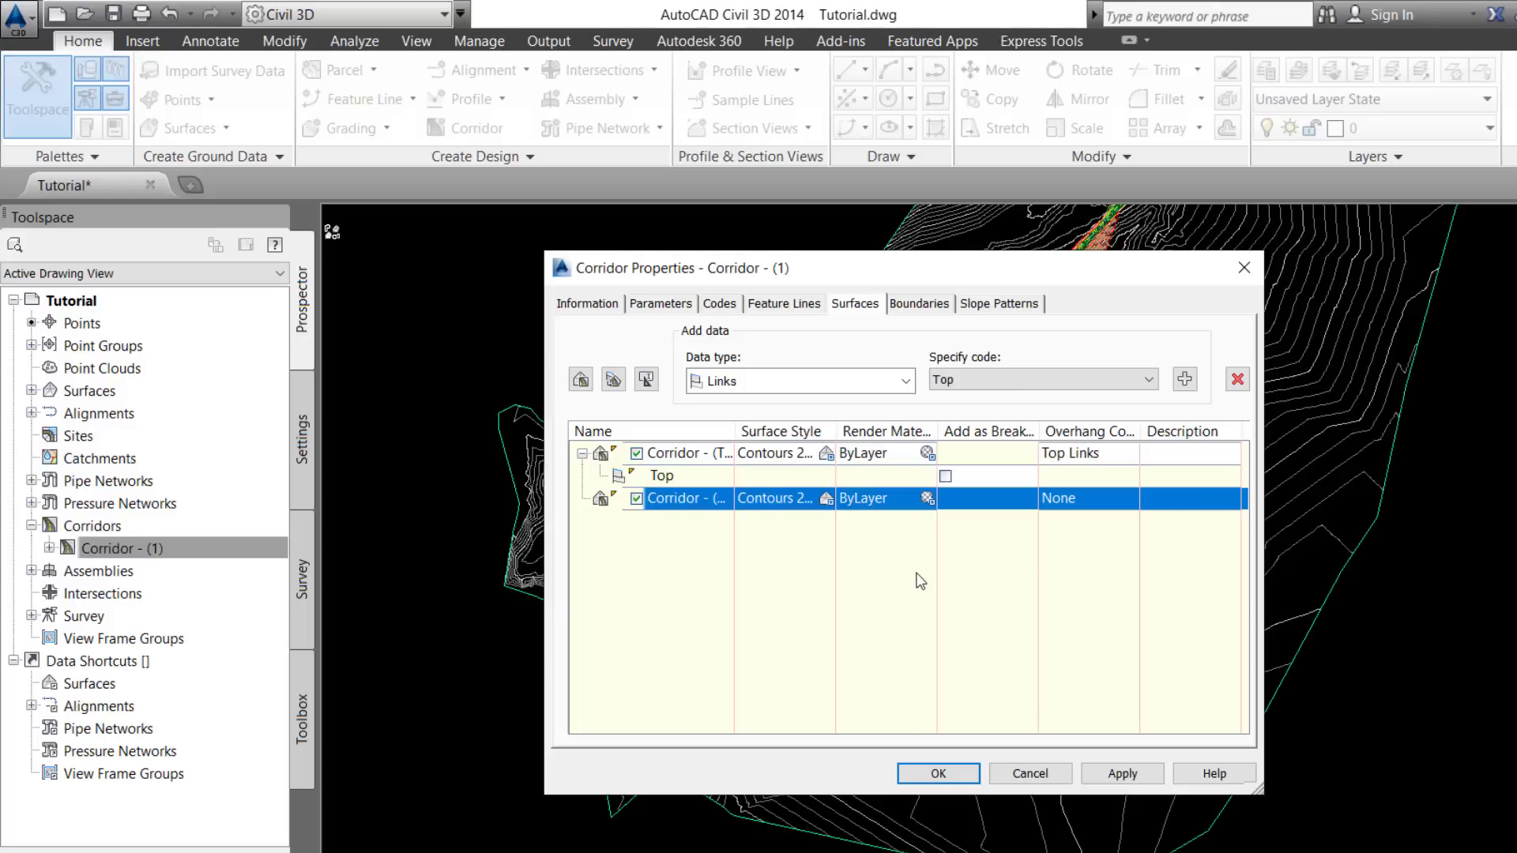
# - Set the Datum surface's overhang correction to Bottom Links, add the Datum link code to it, and apply the changes
pyautogui.click(1089, 499)
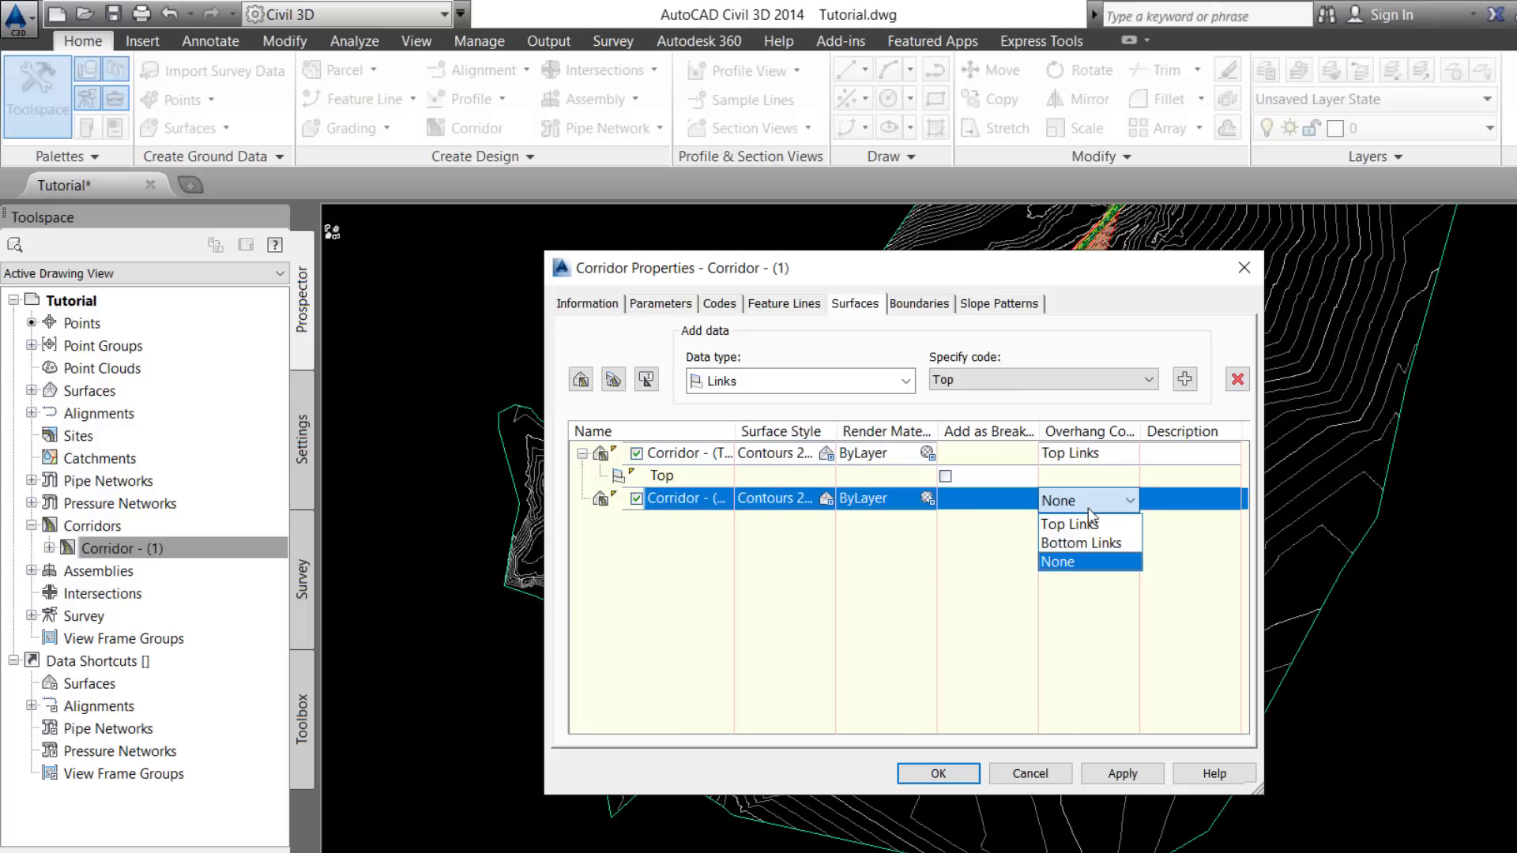
pyautogui.click(1084, 541)
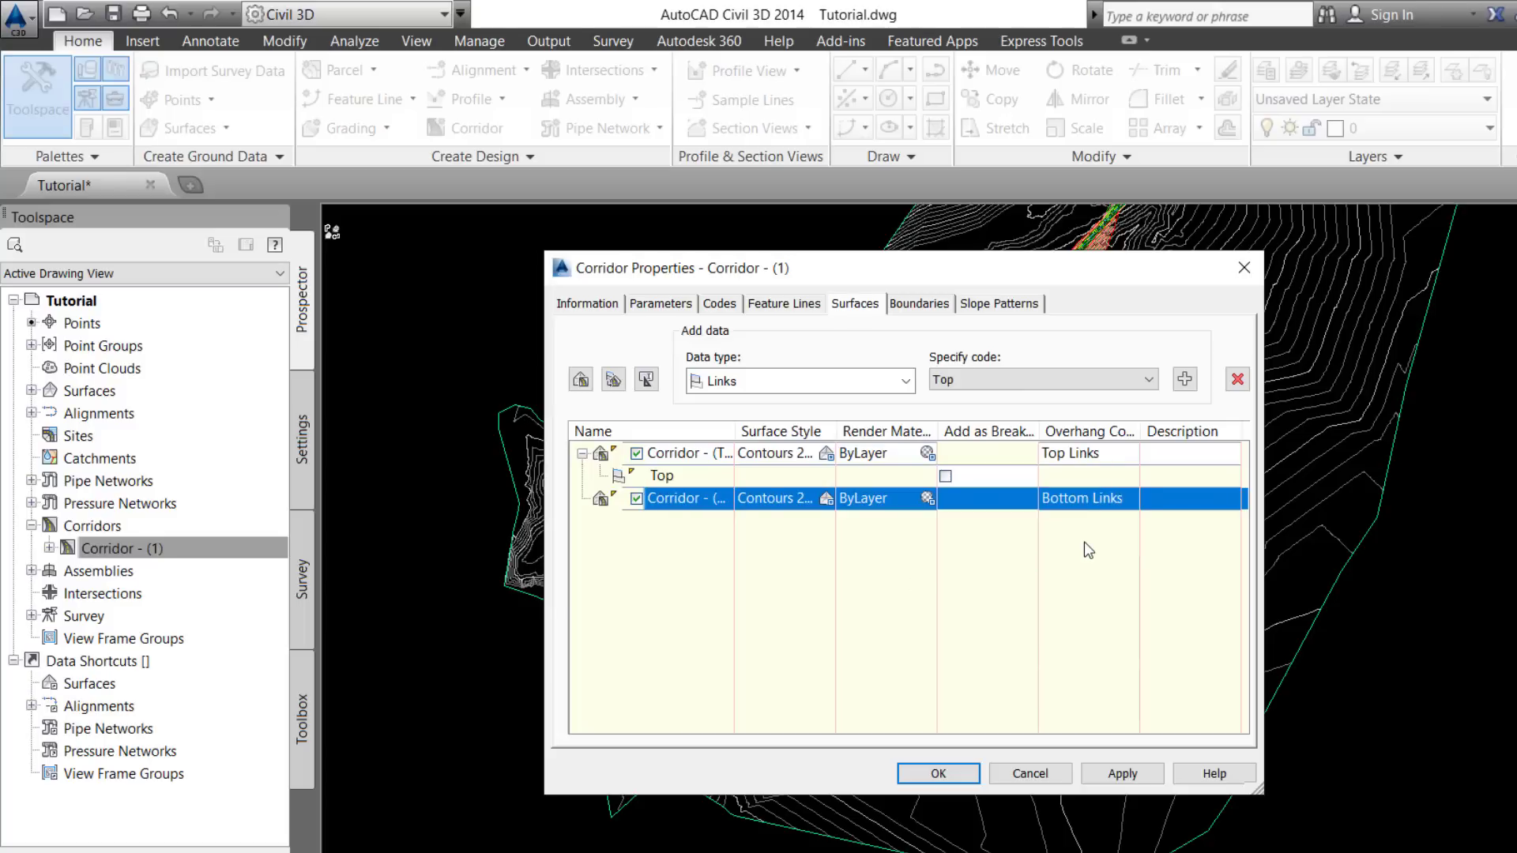
pyautogui.click(1119, 382)
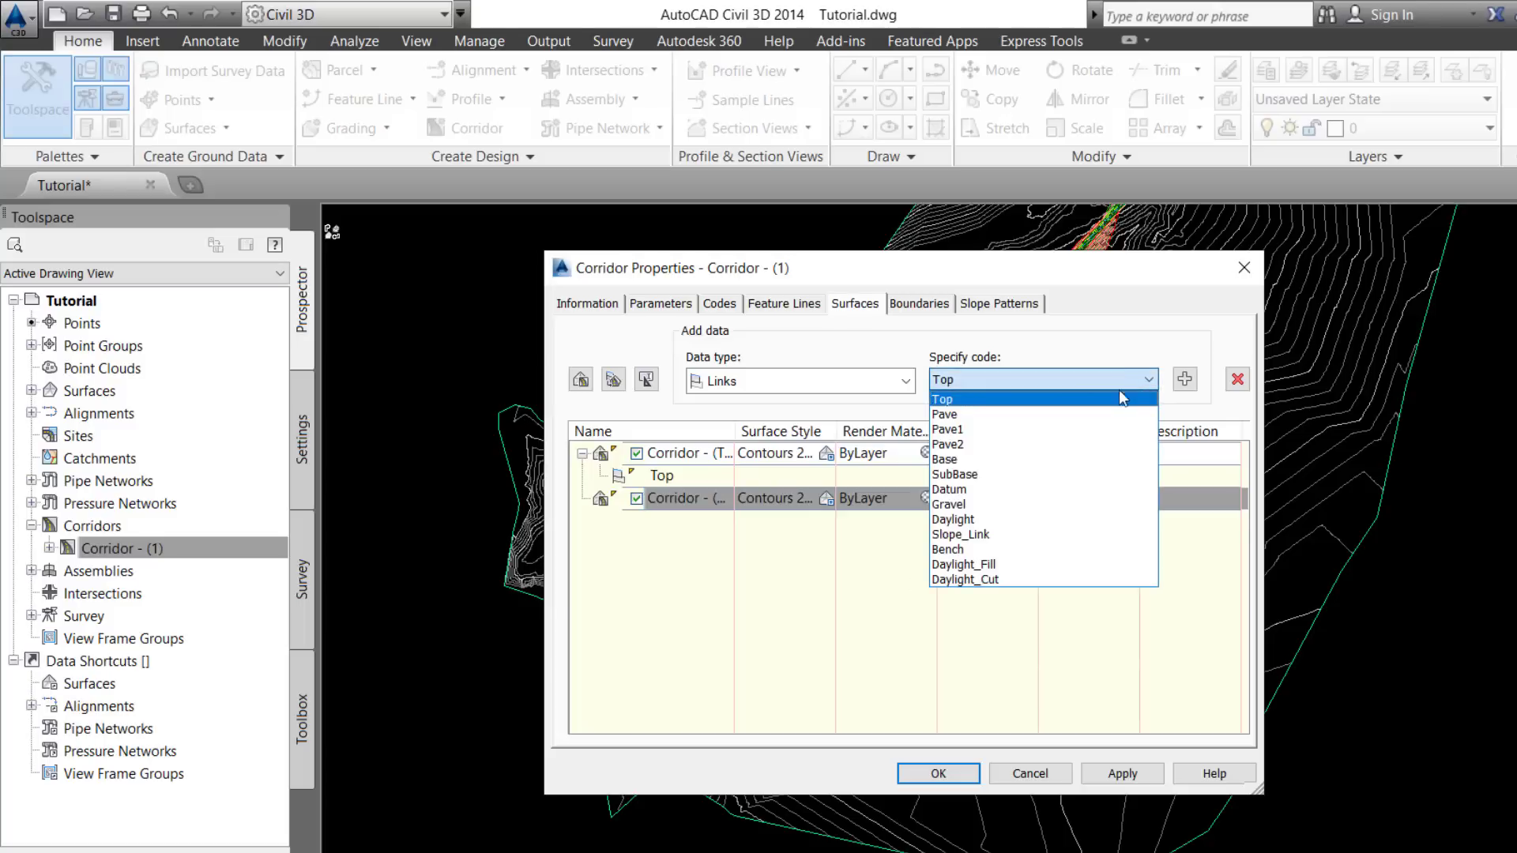
pyautogui.click(989, 487)
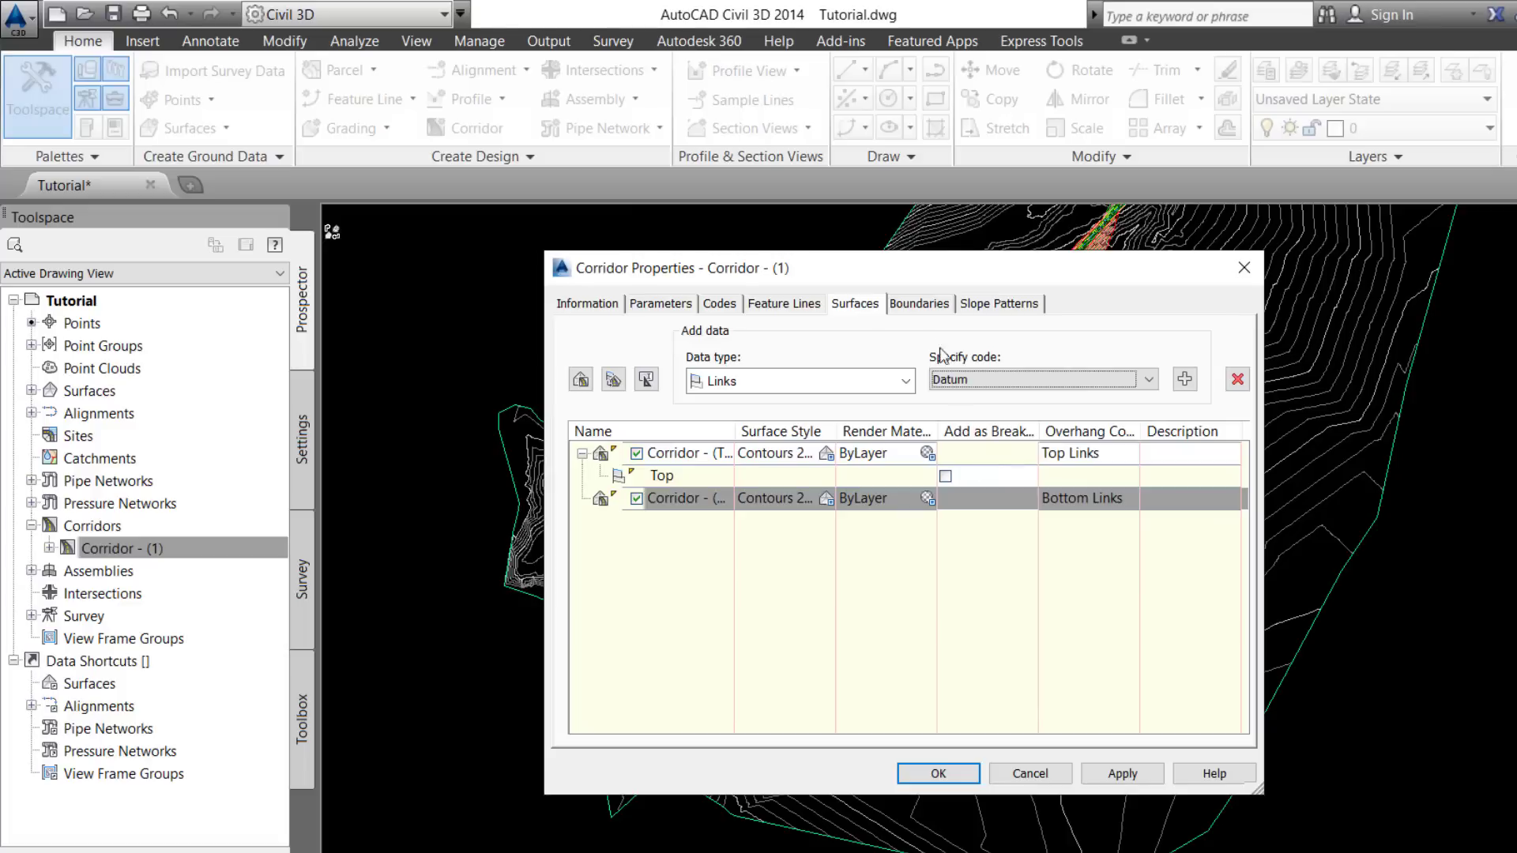
pyautogui.click(1184, 380)
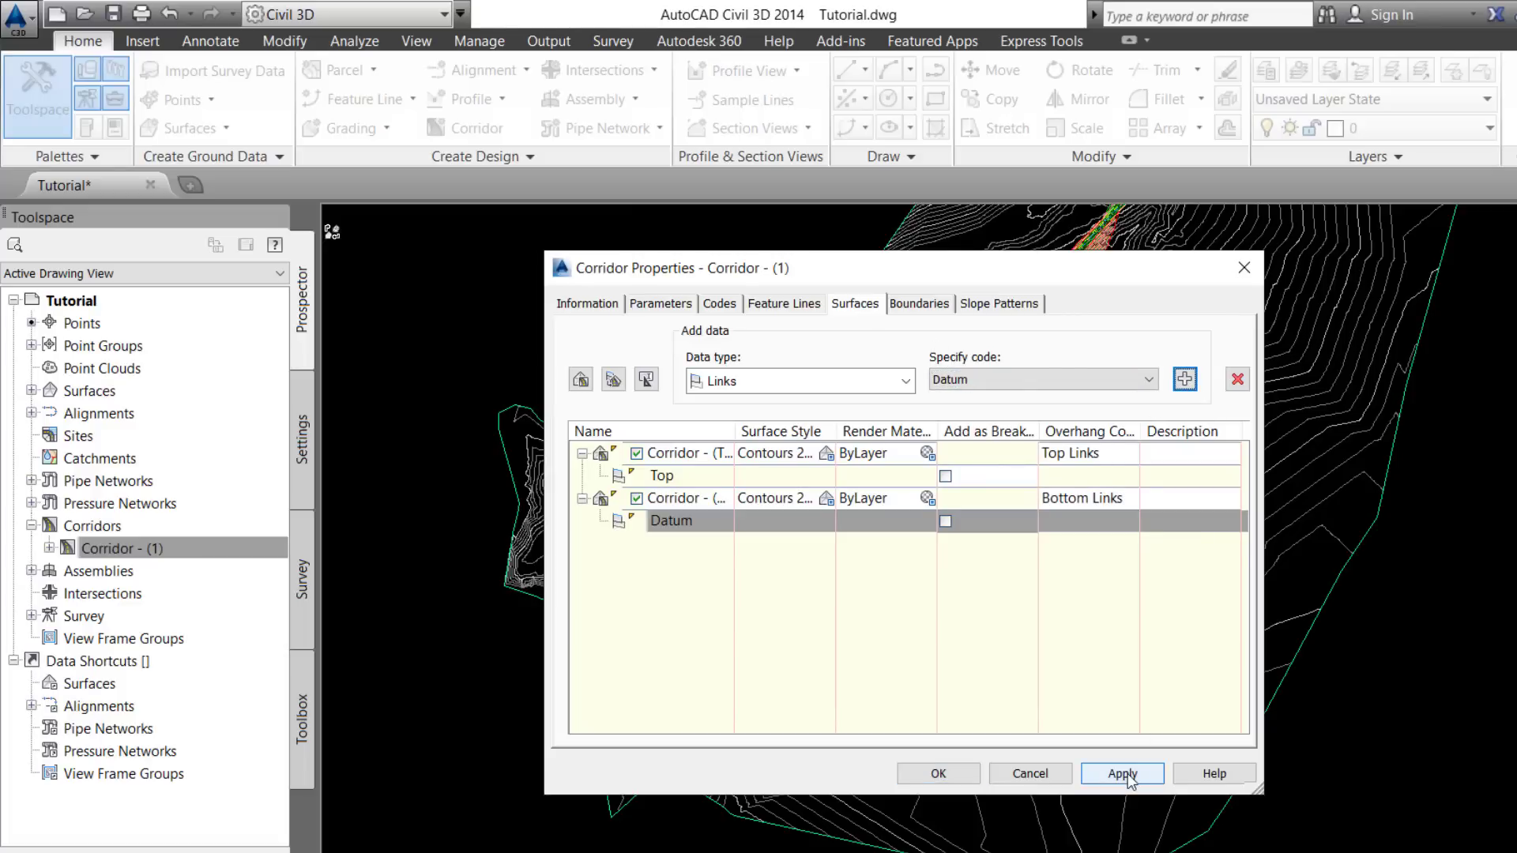
pyautogui.click(934, 312)
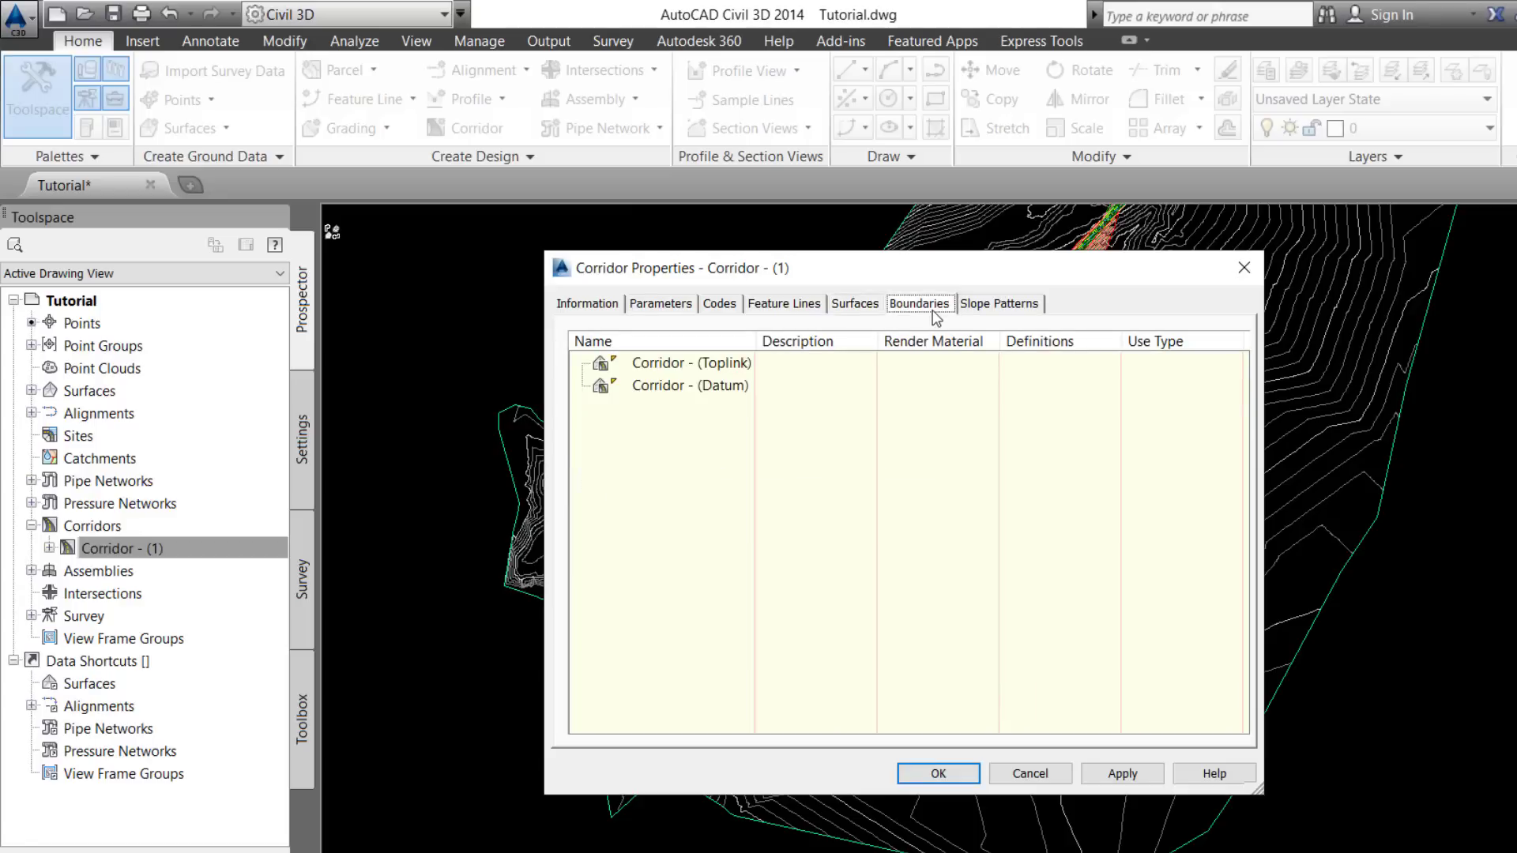
pyautogui.click(855, 304)
pyautogui.click(1140, 775)
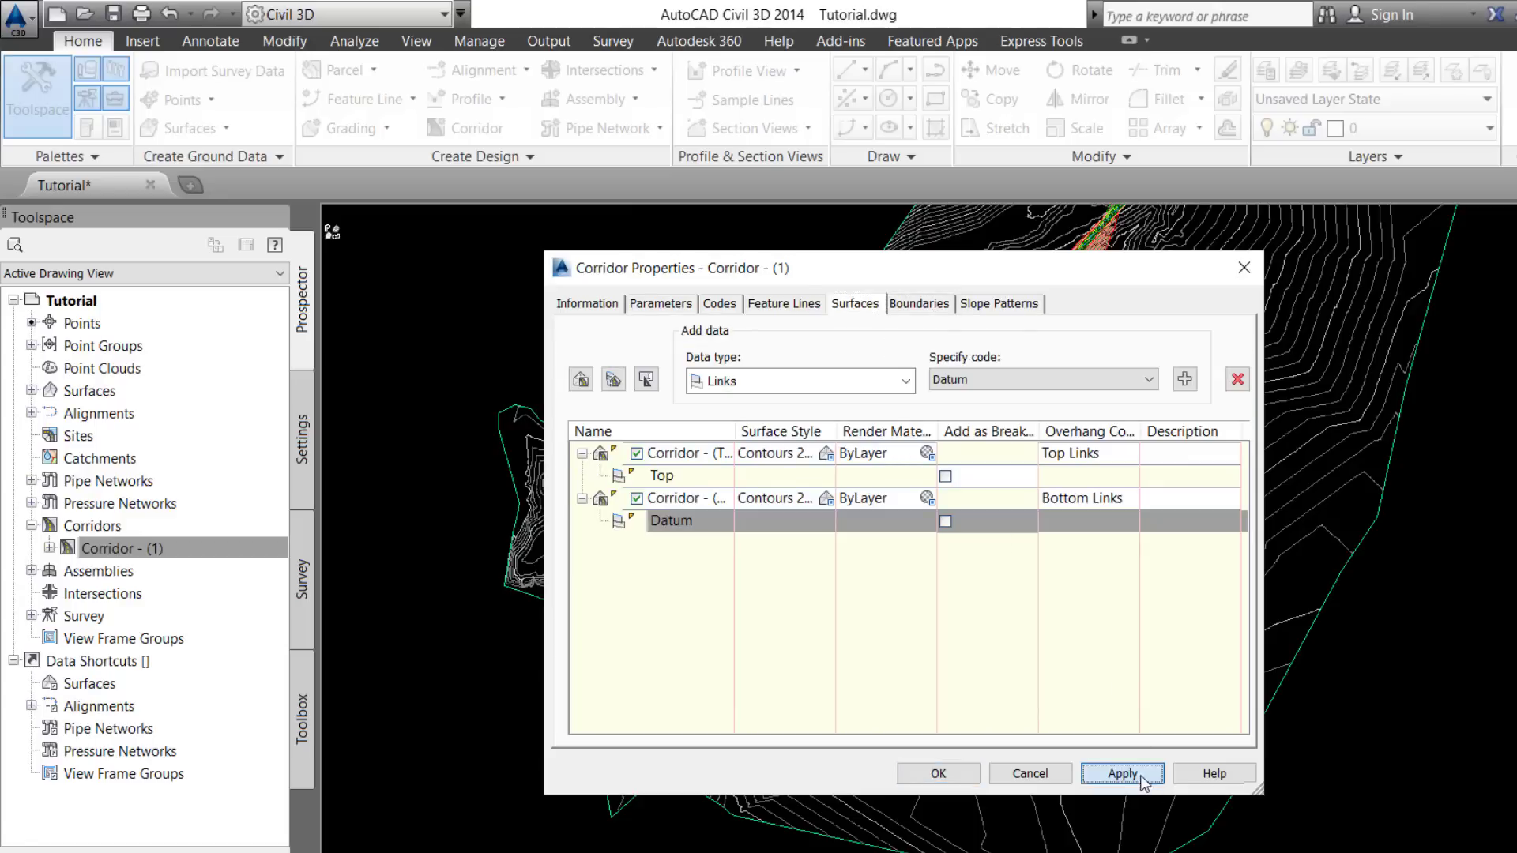
# - Add an automatic outside boundary from the Daylight feature lines to the Corridor - (Toplink) surface
pyautogui.click(932, 305)
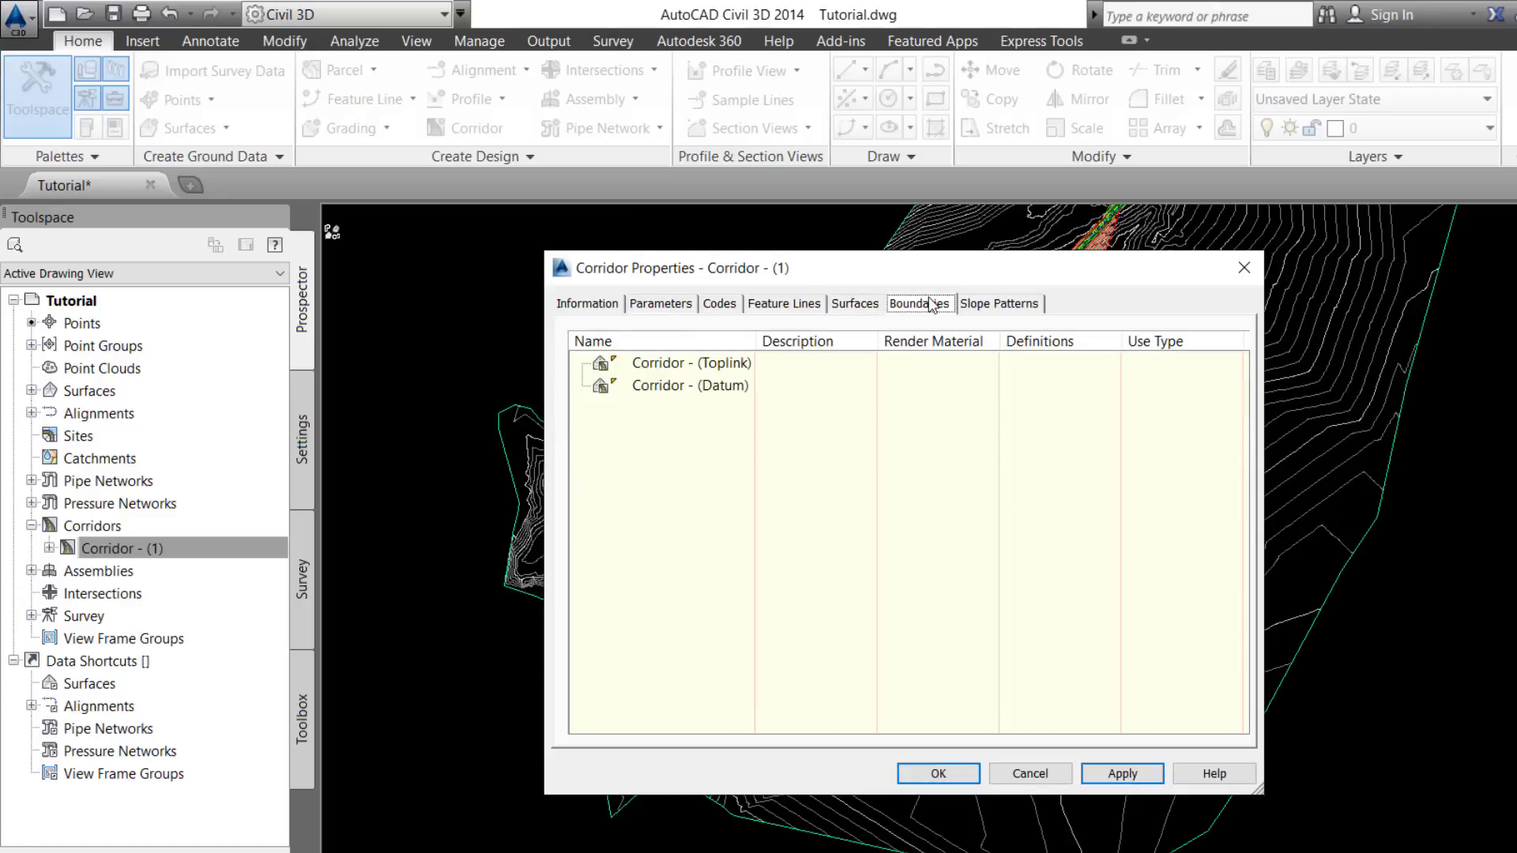
pyautogui.click(670, 366)
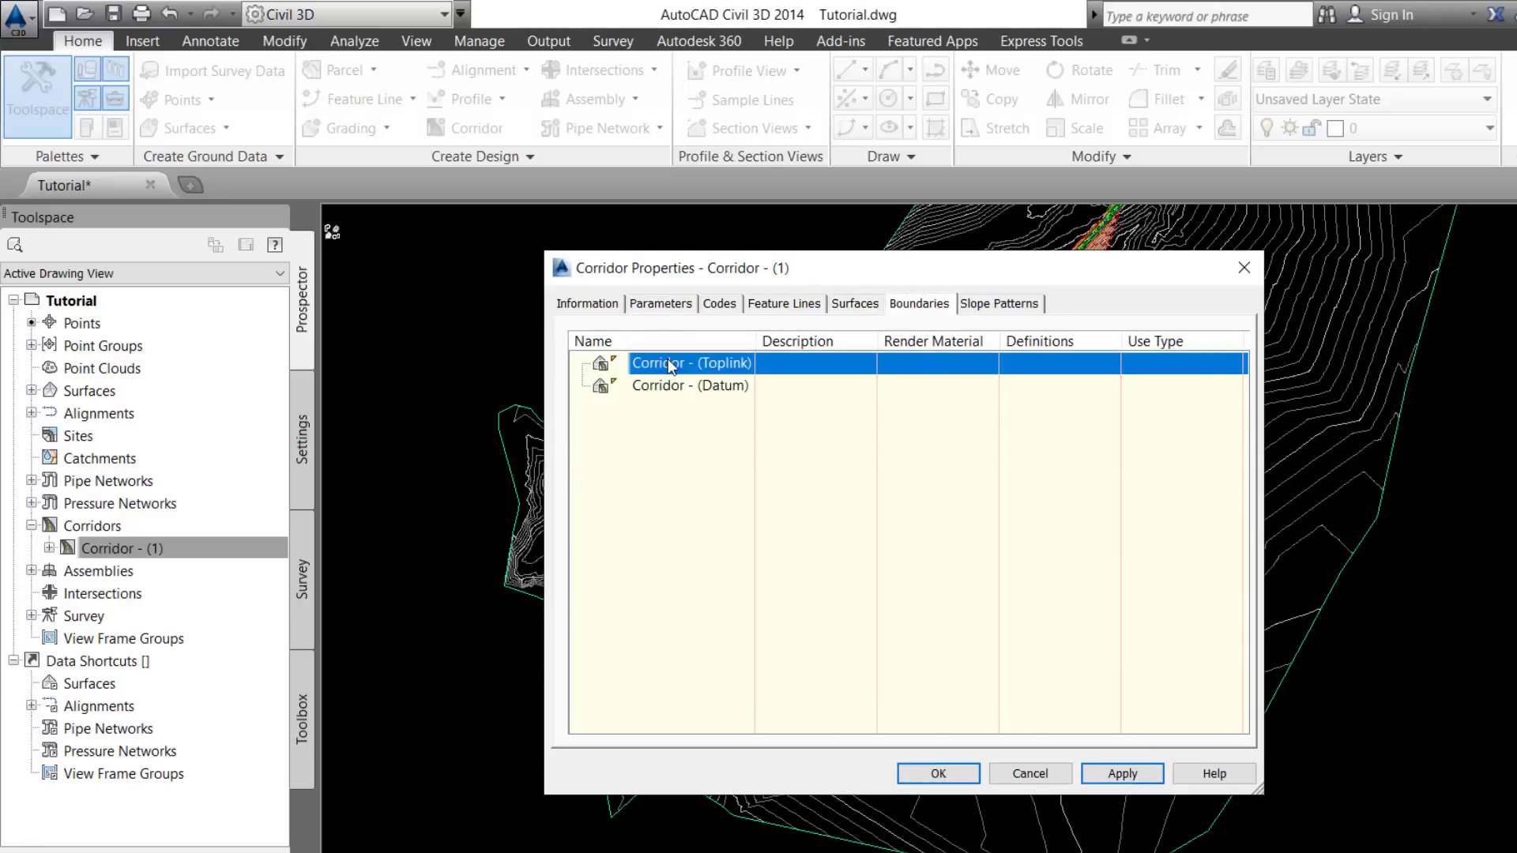
pyautogui.rightClick(670, 363)
pyautogui.moveTo(721, 392)
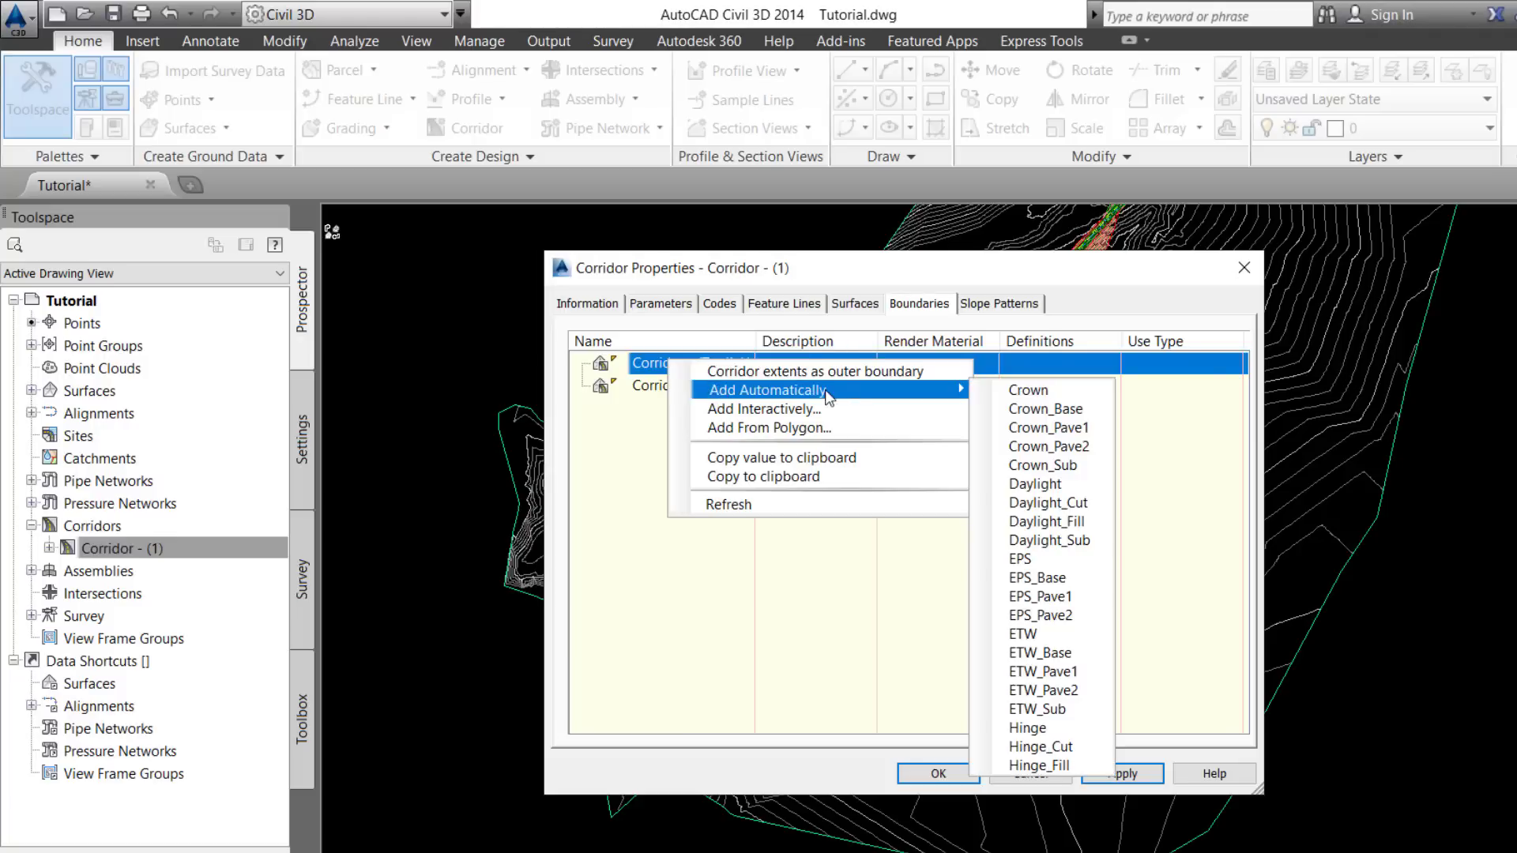
pyautogui.click(1069, 485)
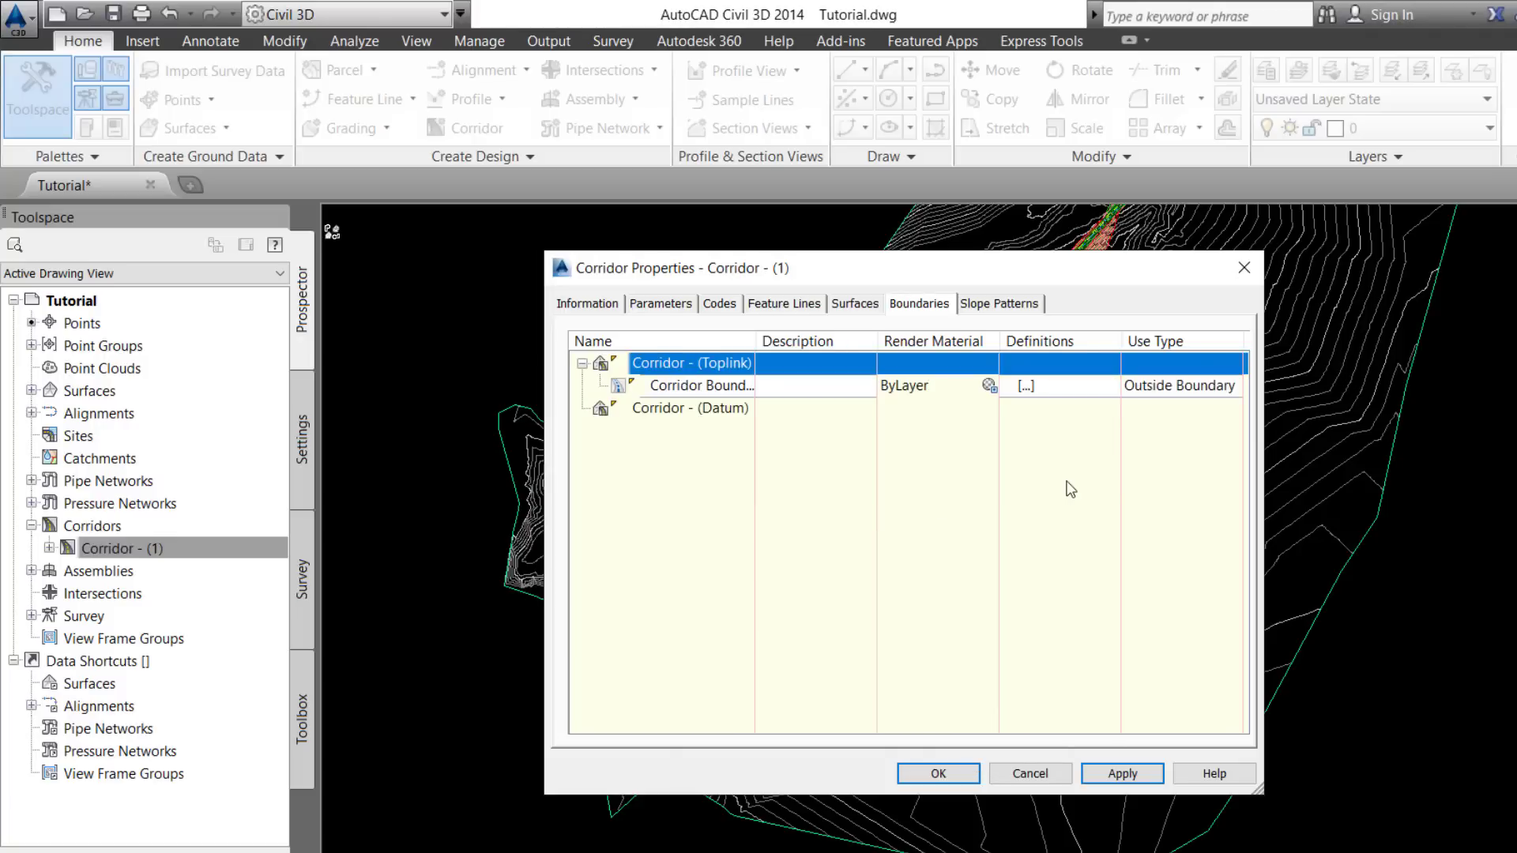
# - Add an automatic outside boundary from the Daylight feature lines to the Corridor - (Datum) surface and accept the corridor properties
pyautogui.click(656, 409)
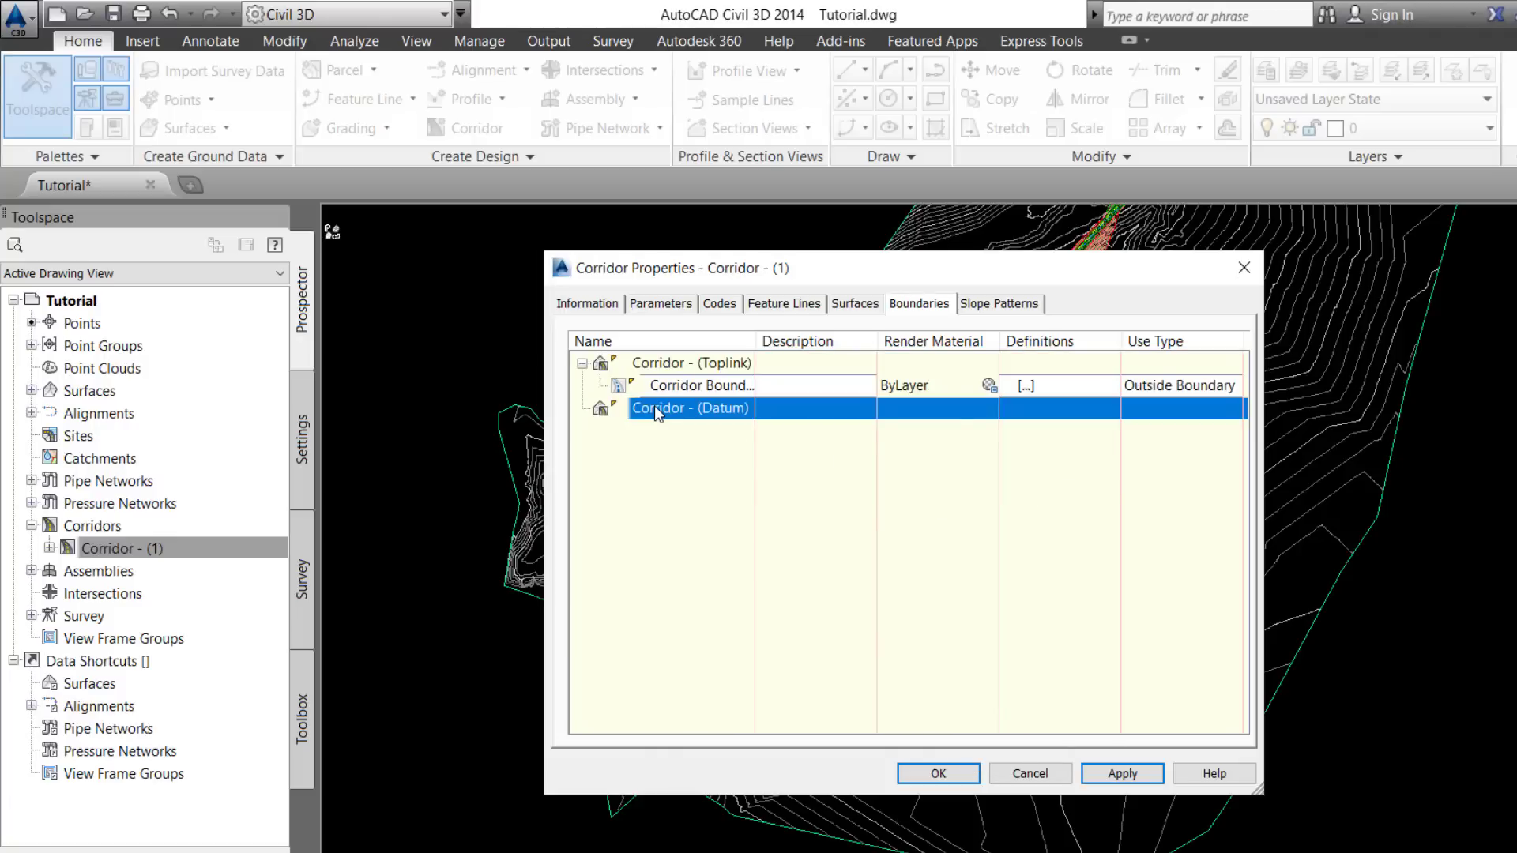
pyautogui.rightClick(655, 409)
pyautogui.moveTo(698, 439)
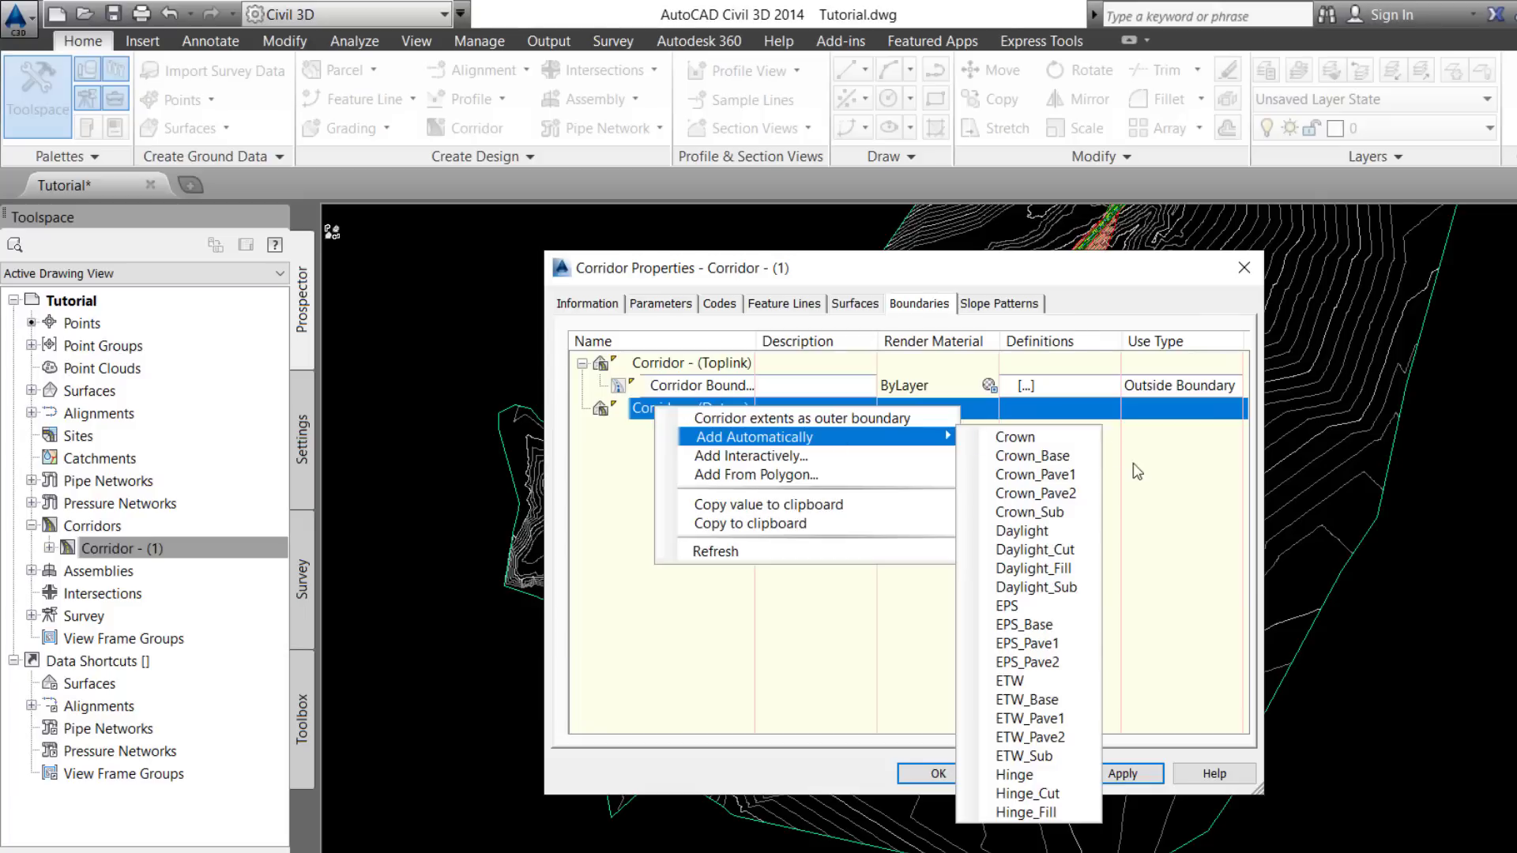
pyautogui.click(1055, 531)
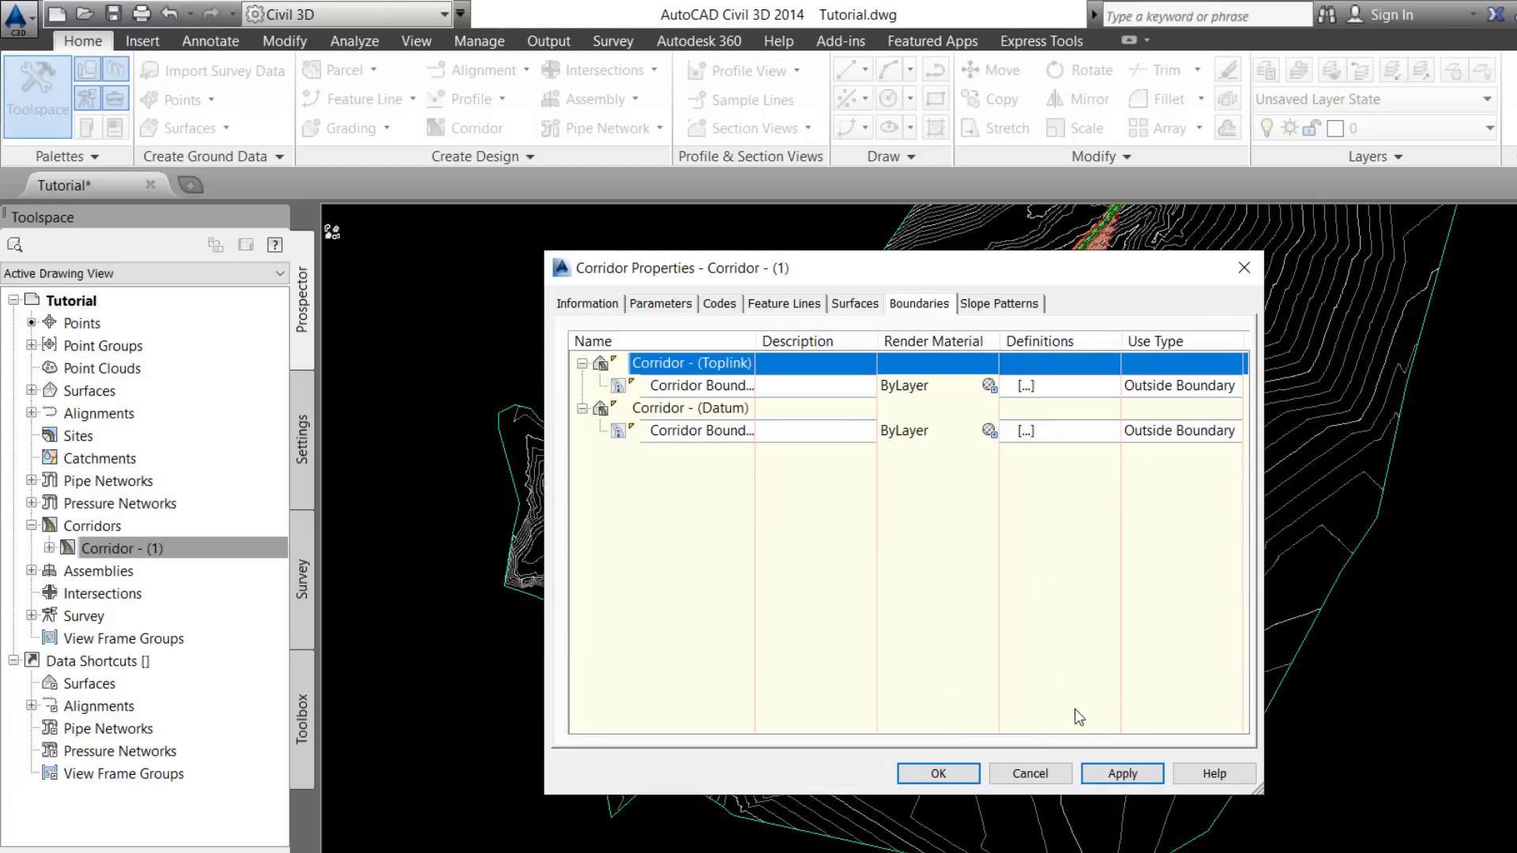
pyautogui.click(1111, 774)
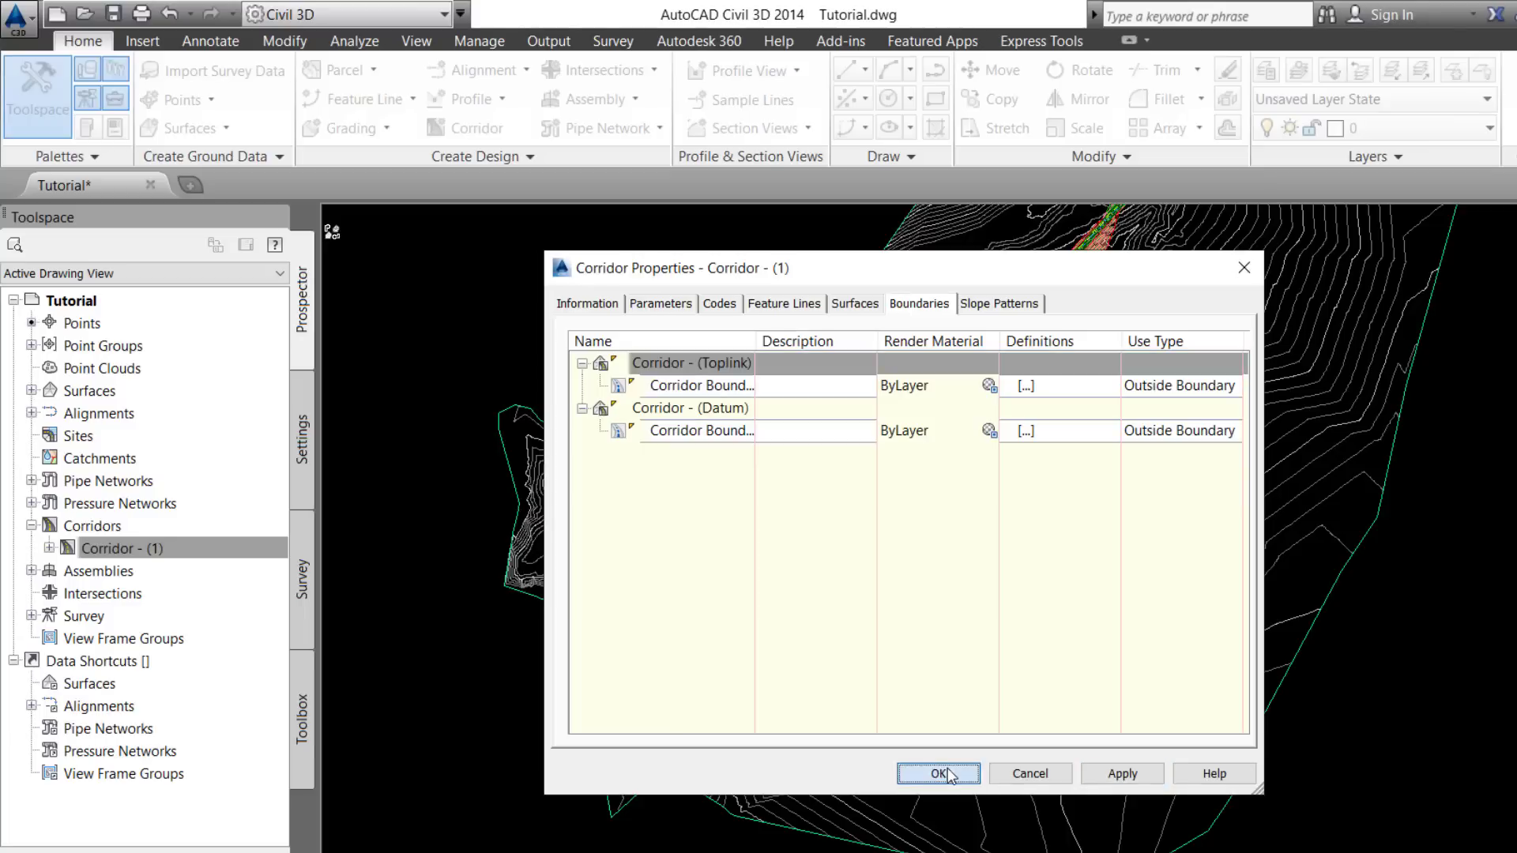
pyautogui.click(944, 771)
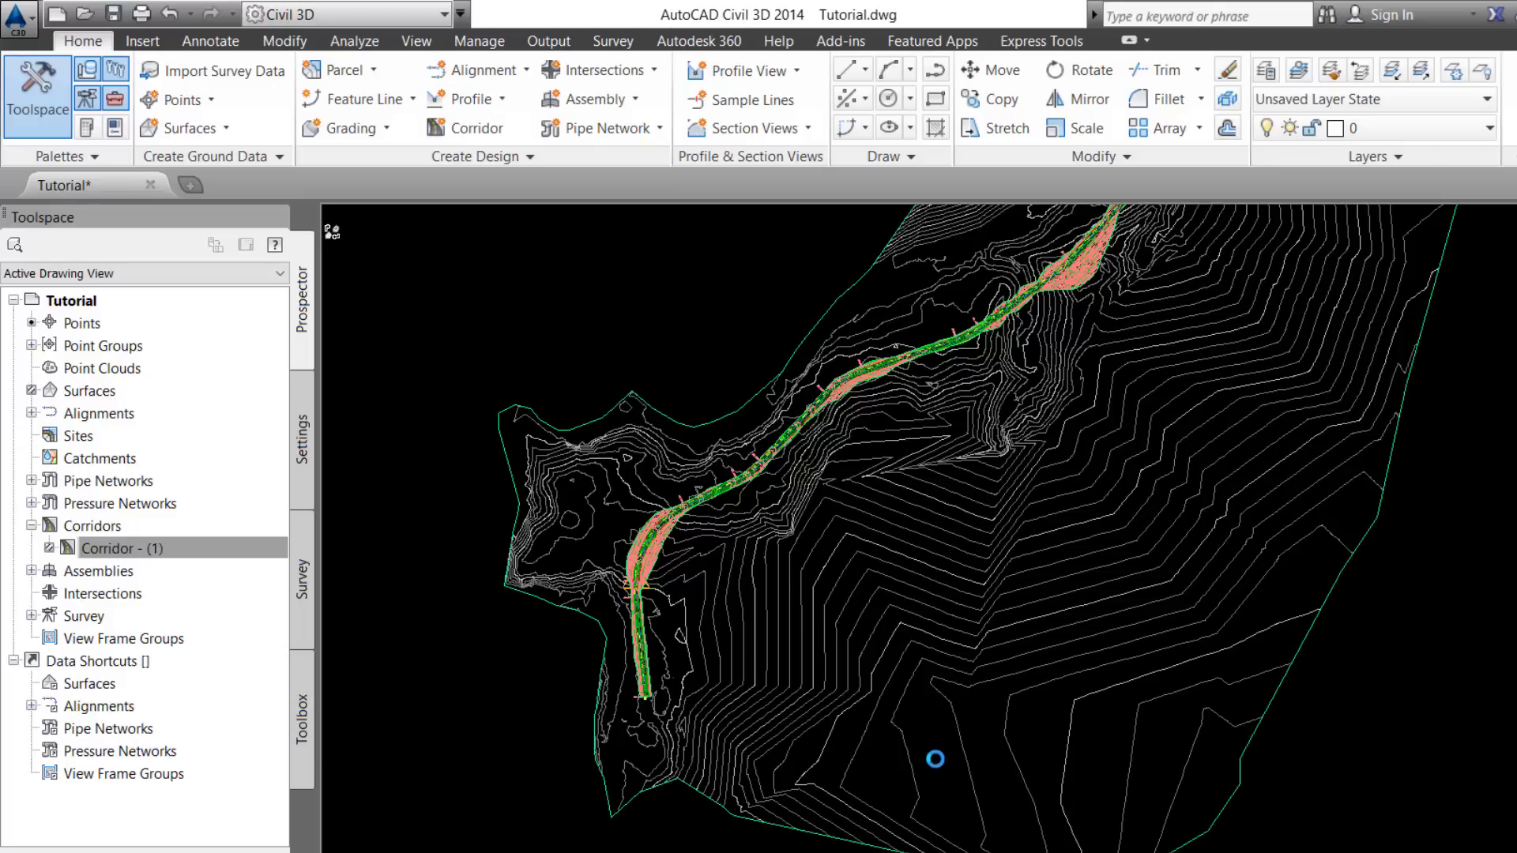
# - Examine the rebuilt corridor in plan along its full length, checking the surface extents against the daylight edges
pyautogui.moveTo(935, 752); pyautogui.dragTo(873, 820, button='middle')
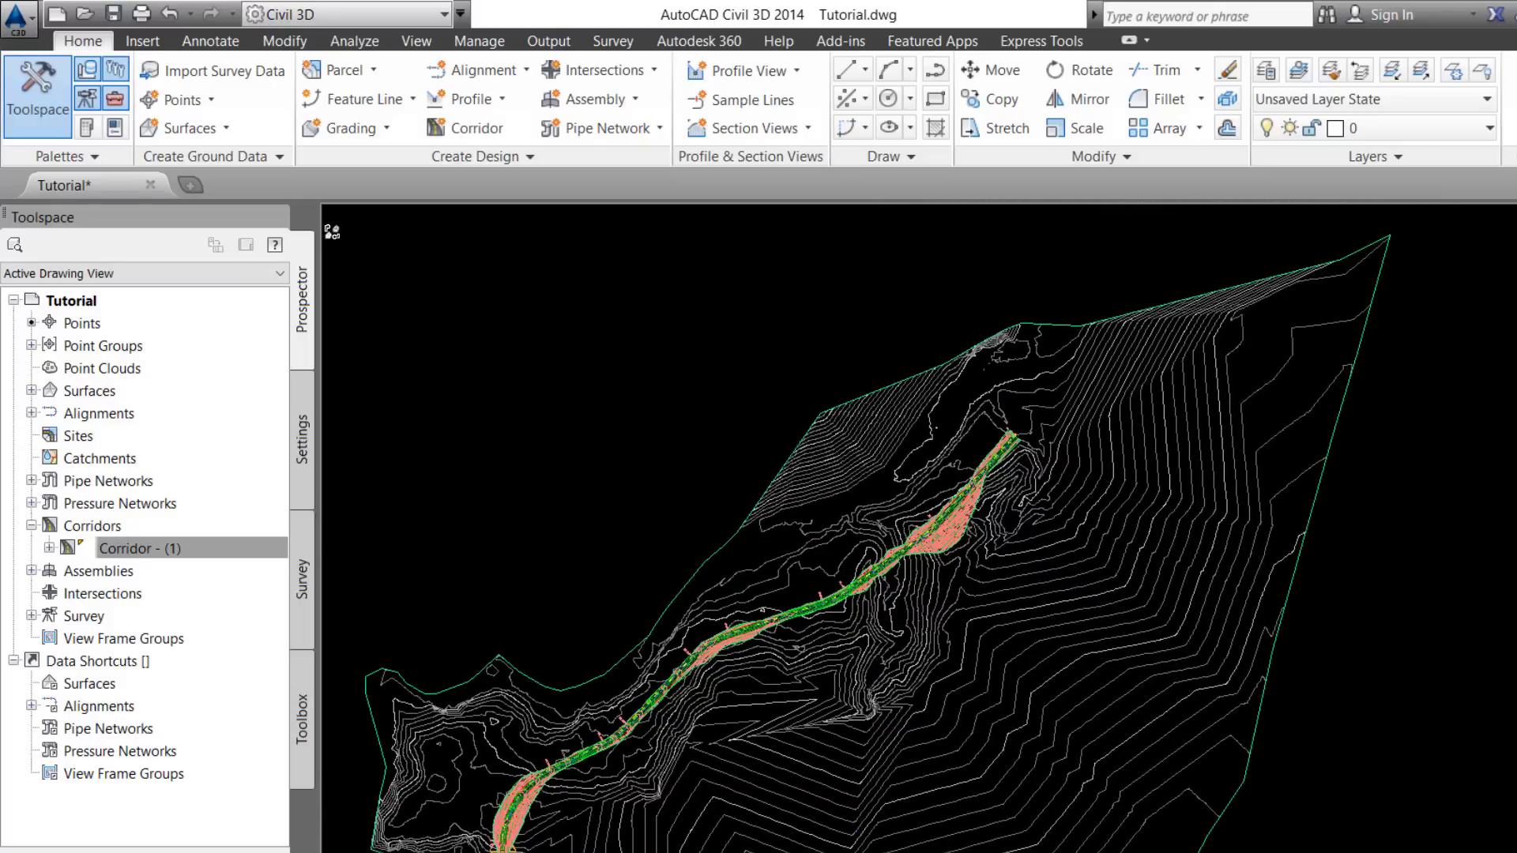
pyautogui.scroll(6, 873, 537)
pyautogui.scroll(-5, 852, 584)
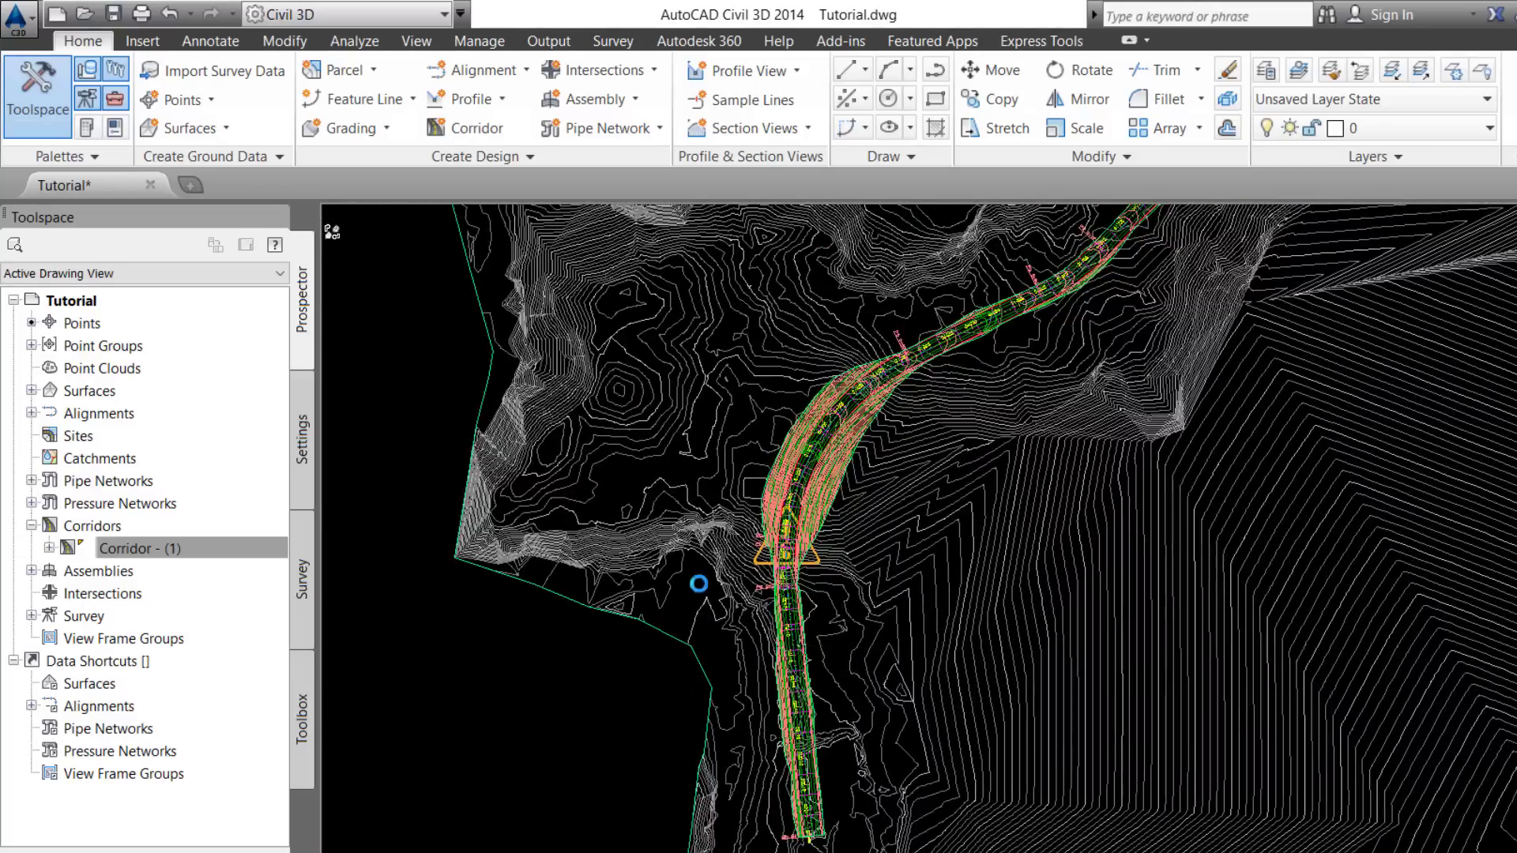
pyautogui.scroll(6, 981, 679)
pyautogui.scroll(-6, 982, 679)
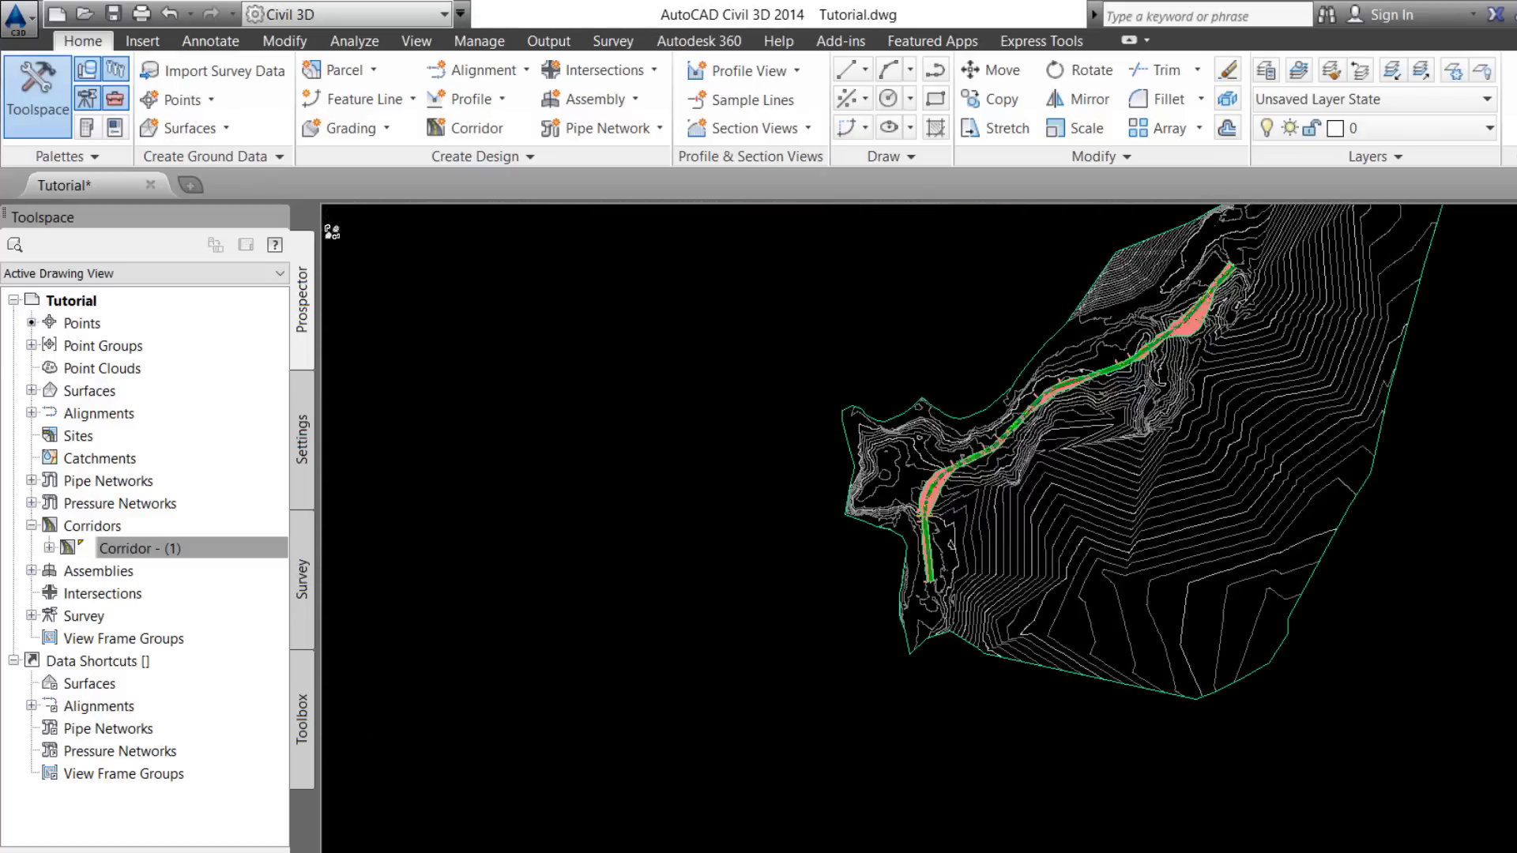
pyautogui.scroll(6, 1020, 478)
pyautogui.scroll(6, 1049, 329)
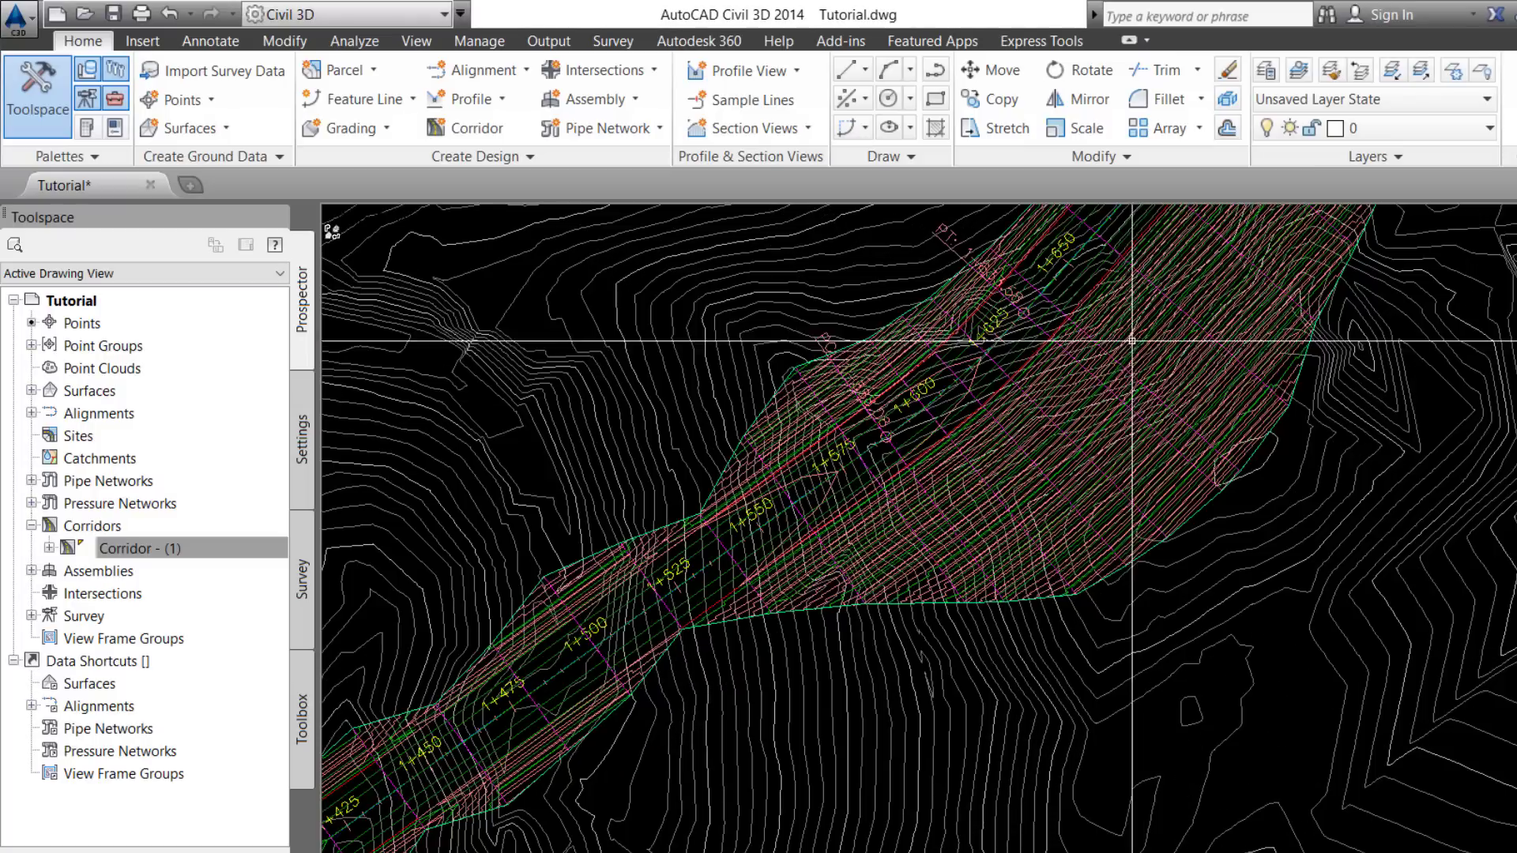
pyautogui.scroll(-5, 1128, 587)
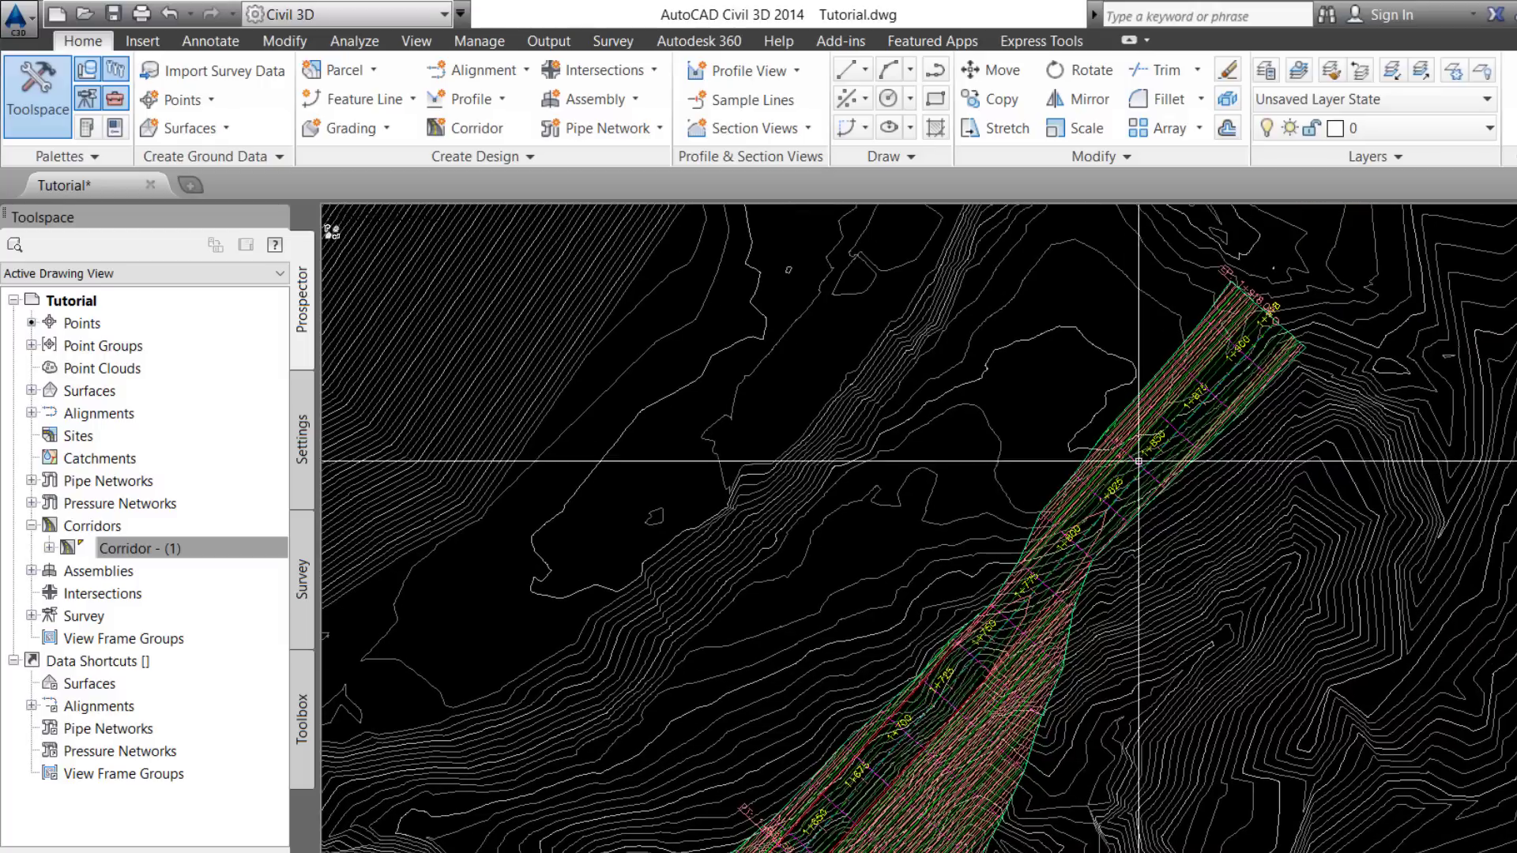
pyautogui.scroll(3, 1151, 213)
pyautogui.scroll(-3, 1094, 474)
pyautogui.scroll(-2, 1059, 498)
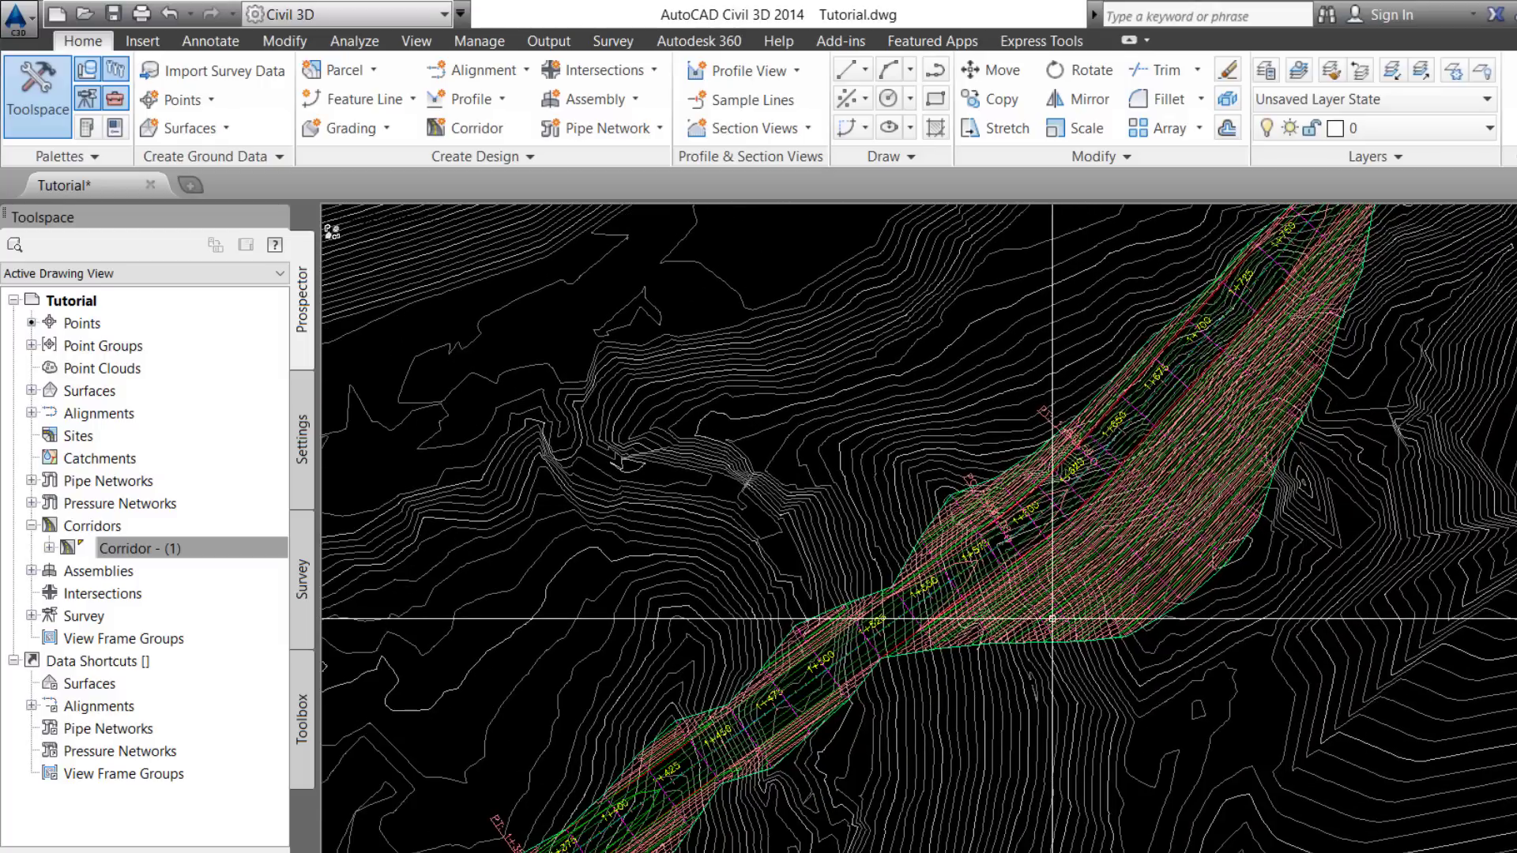
pyautogui.scroll(-3, 916, 497)
pyautogui.scroll(4, 951, 463)
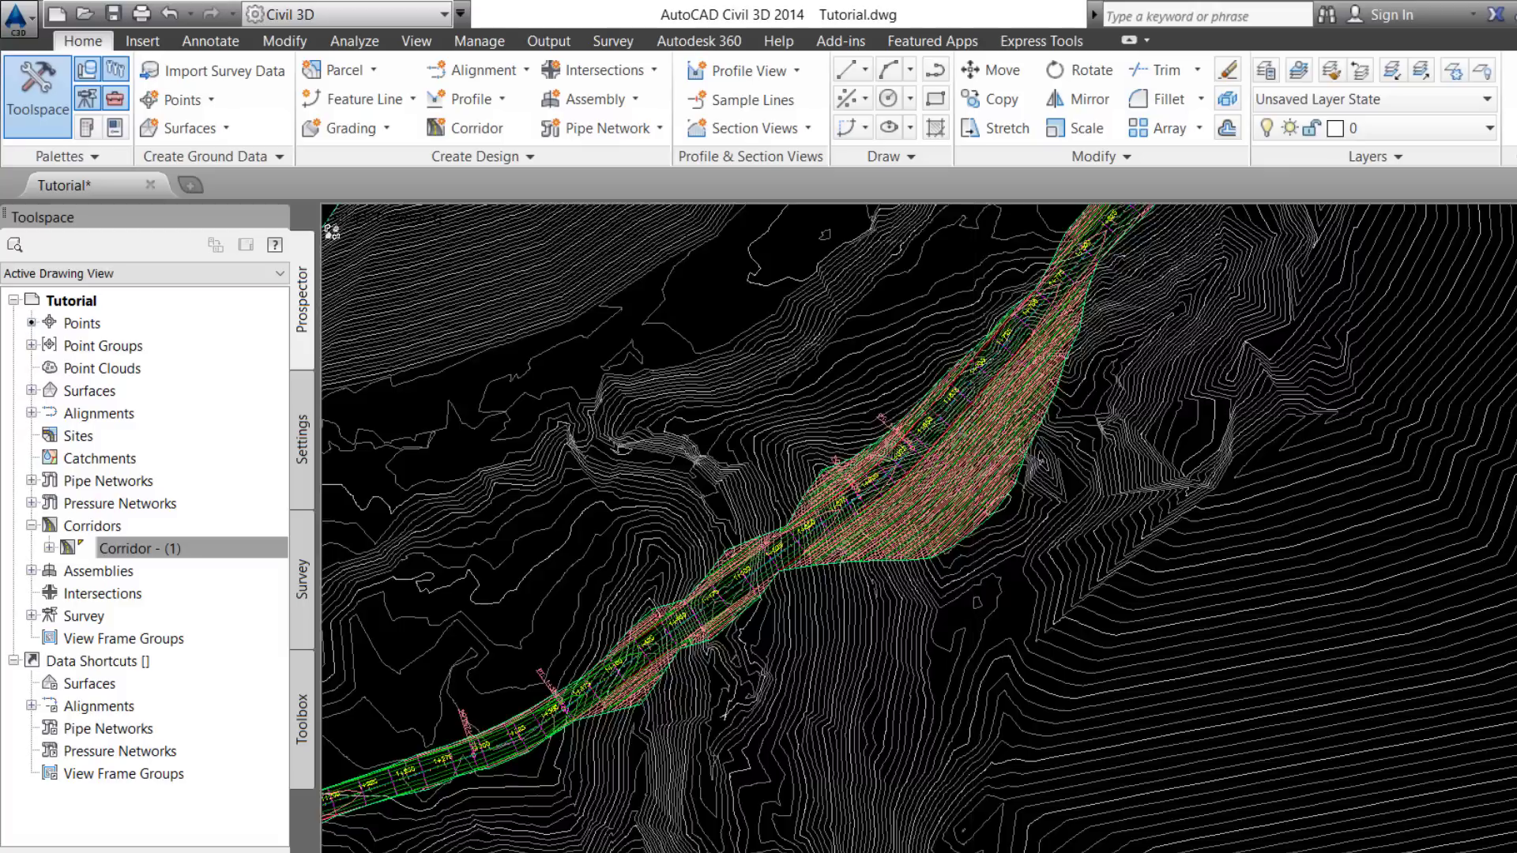